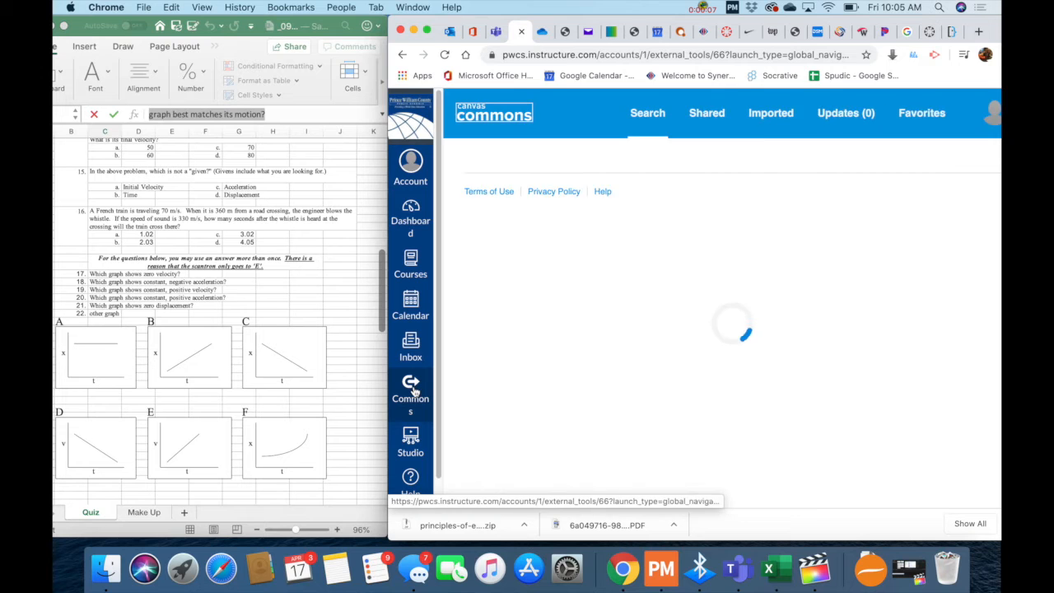
Step: Search the Commons library for physics resources
left_click(541, 175)
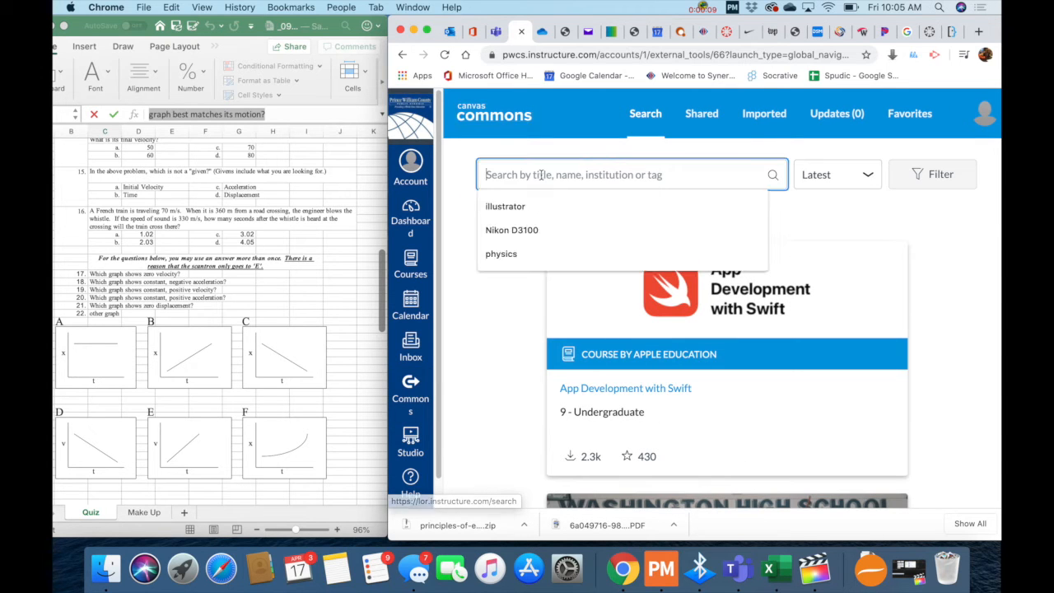
type("physic")
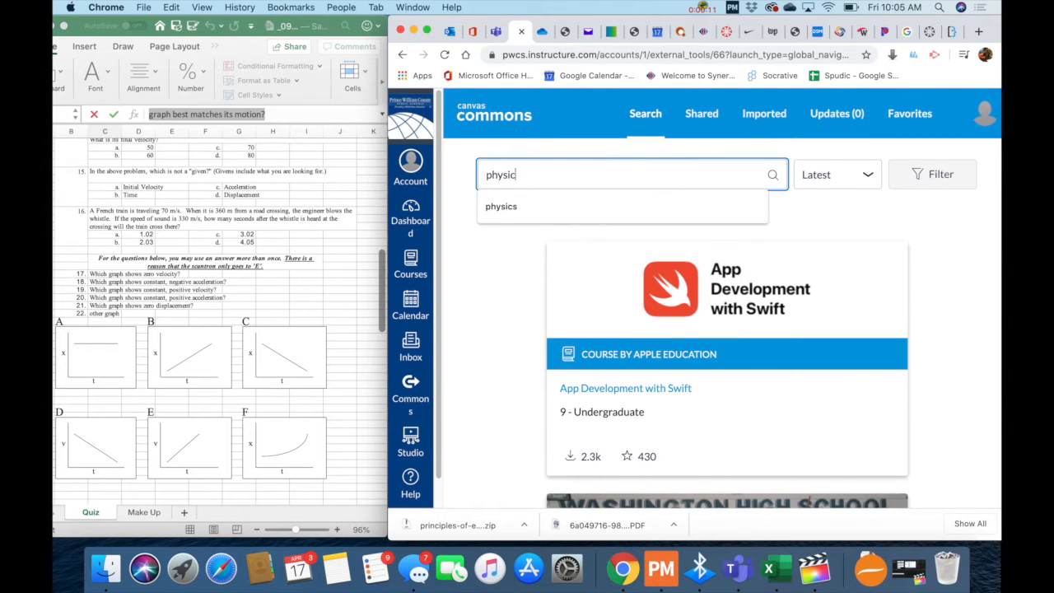
type("s")
key("Return")
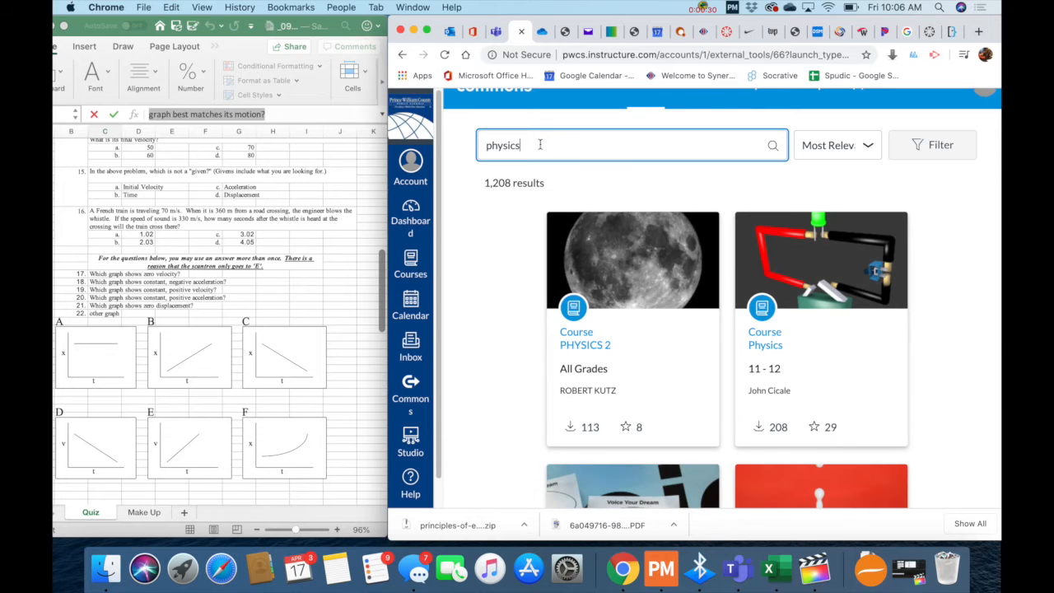
Step: Replace the Commons search term with "acceleration"
left_click_drag(541, 145, 449, 142)
type("acce")
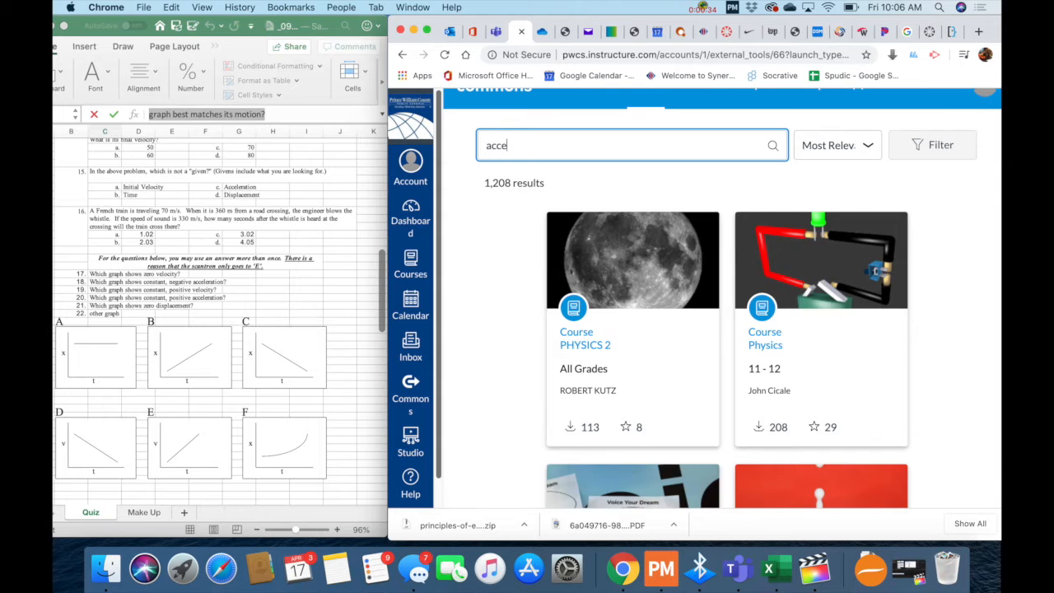
type("leration")
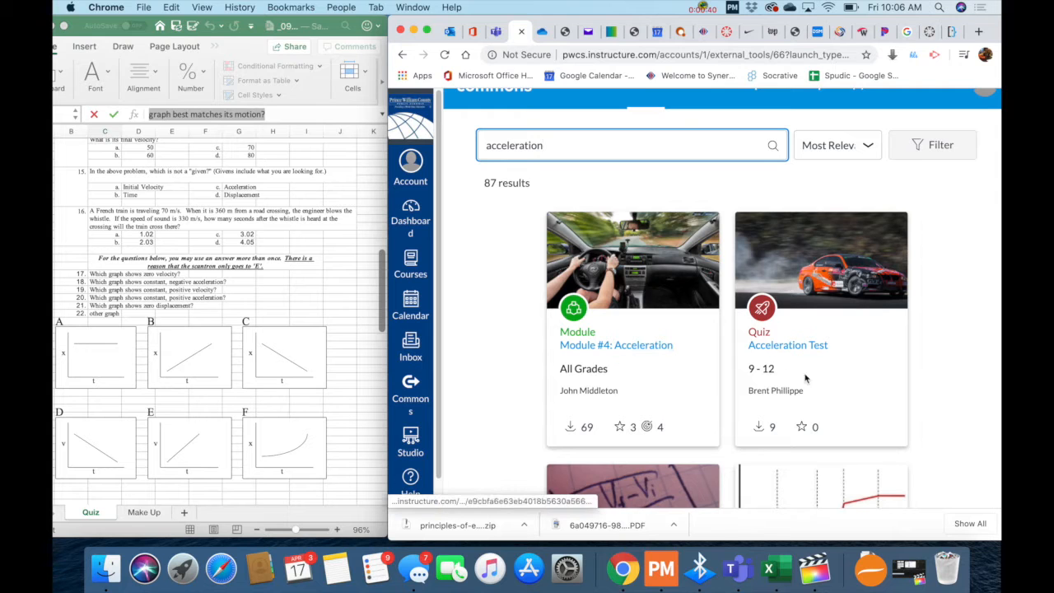
Step: Preview the questions of the Acceleration Test quiz and select the first Physics I course as its import destination
scroll(818, 388, "down", 1)
left_click(799, 311)
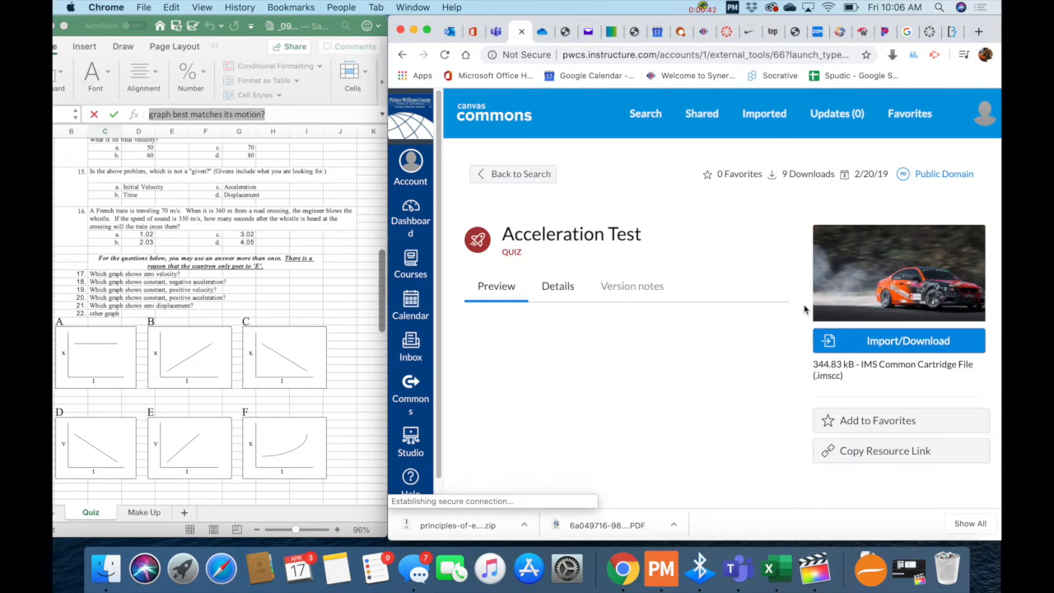
scroll(585, 384, "down", 3)
scroll(585, 385, "down", 8)
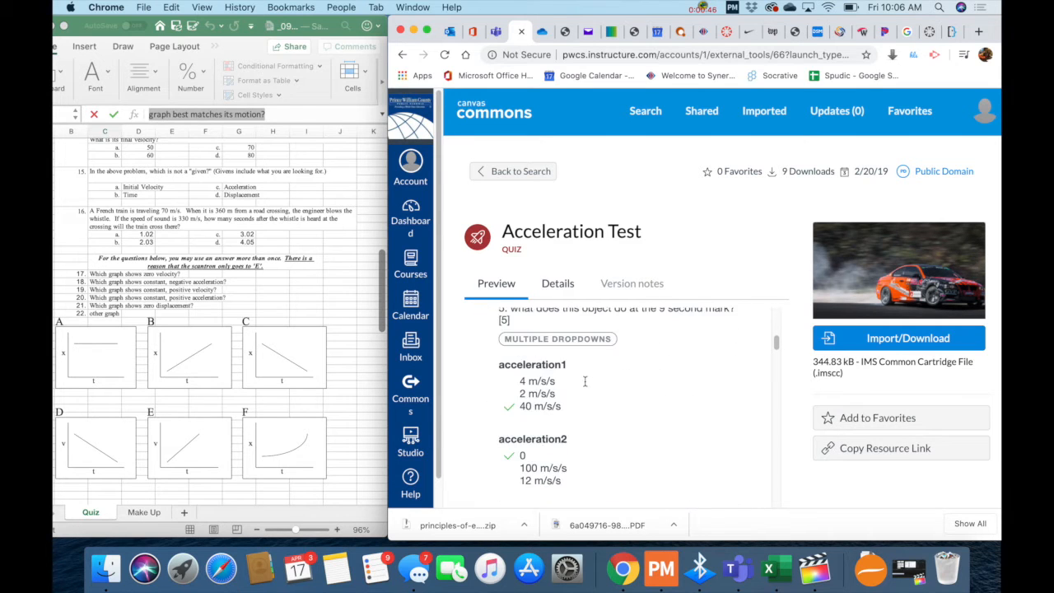
scroll(587, 387, "down", 3)
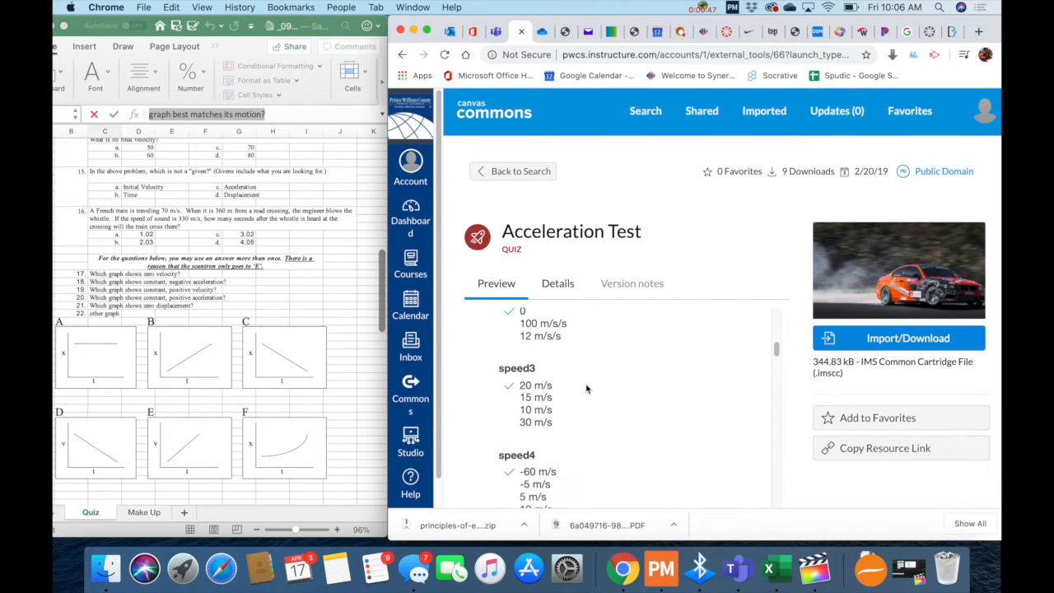
left_click(926, 347)
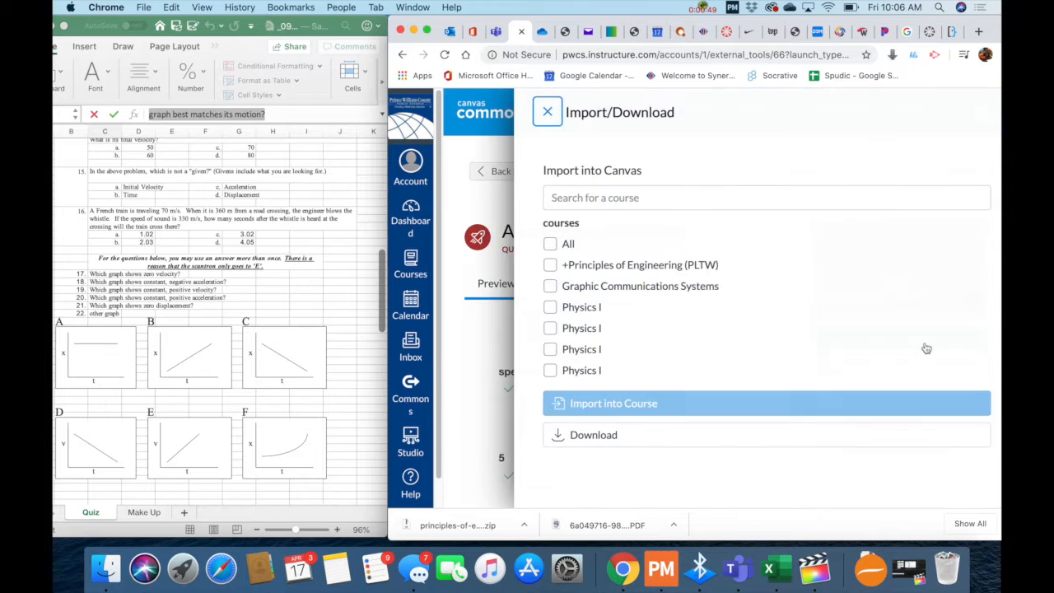
left_click(541, 308)
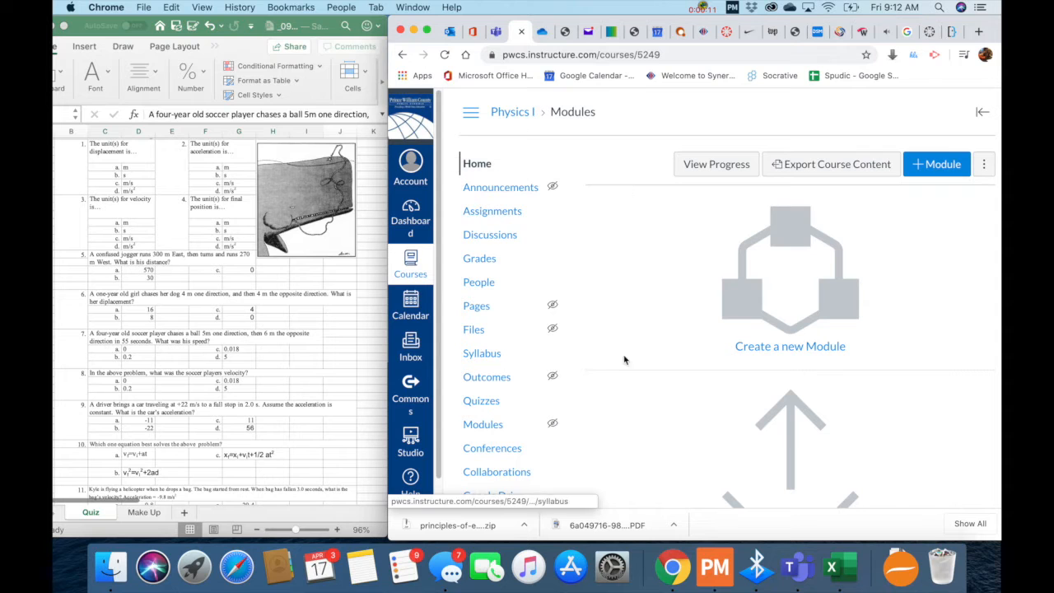
Step: Start a new quiz in the Physics I course using the New Quizzes engine
left_click(492, 404)
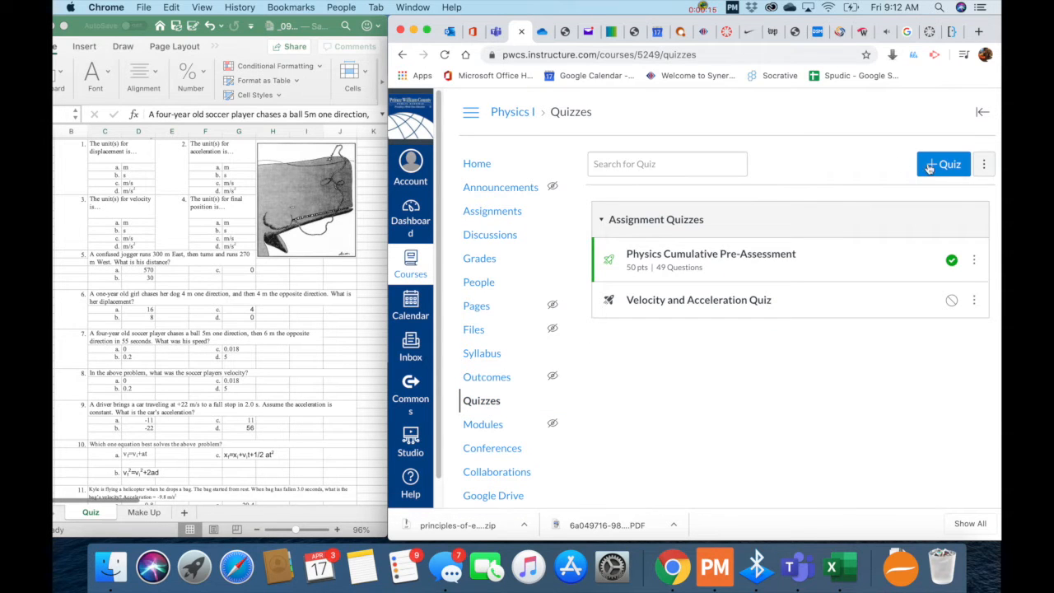
left_click(931, 168)
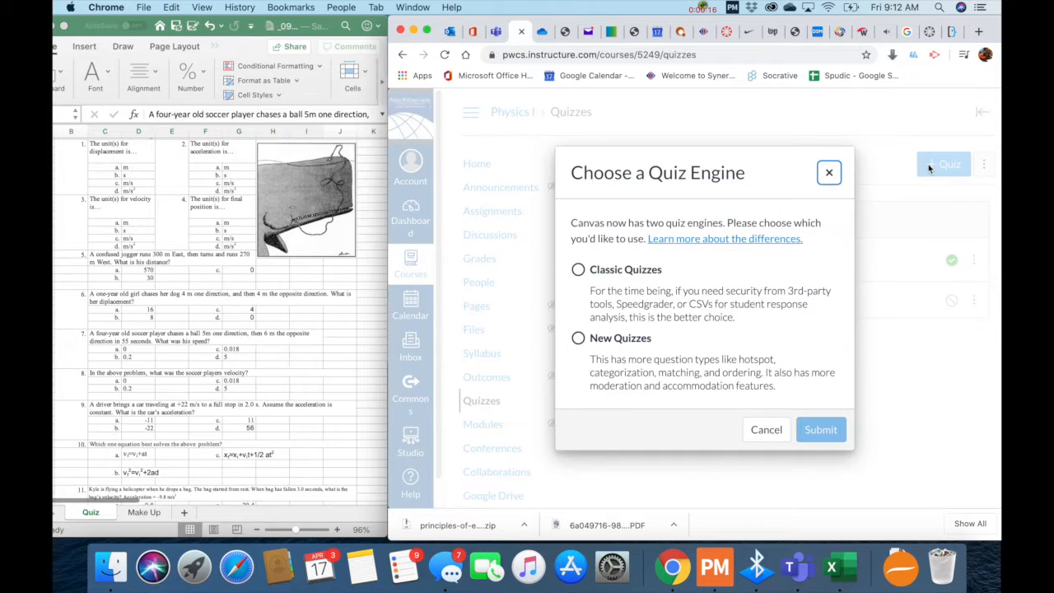
left_click(579, 338)
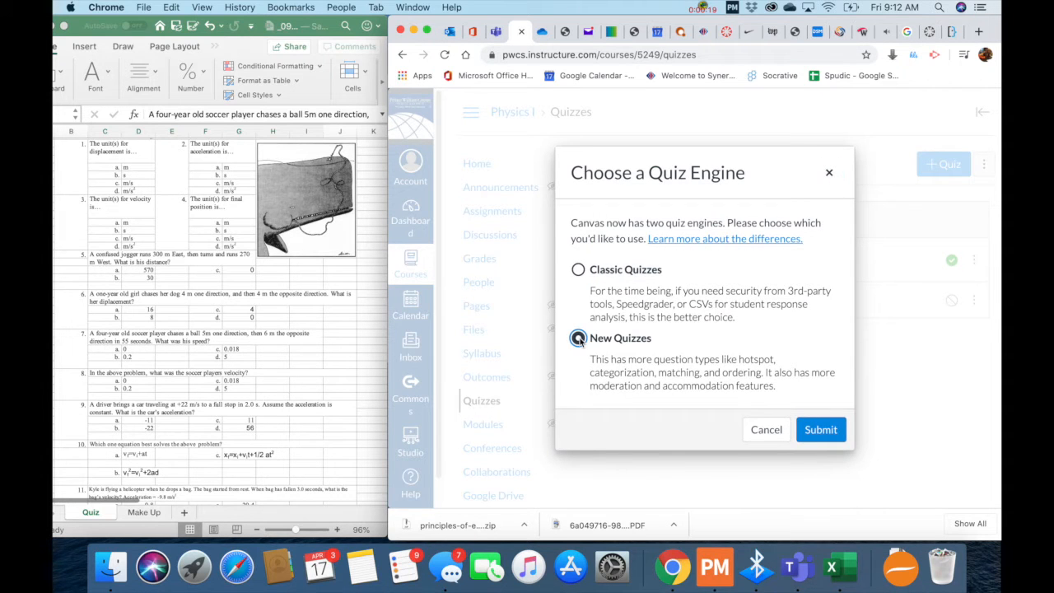
left_click(814, 435)
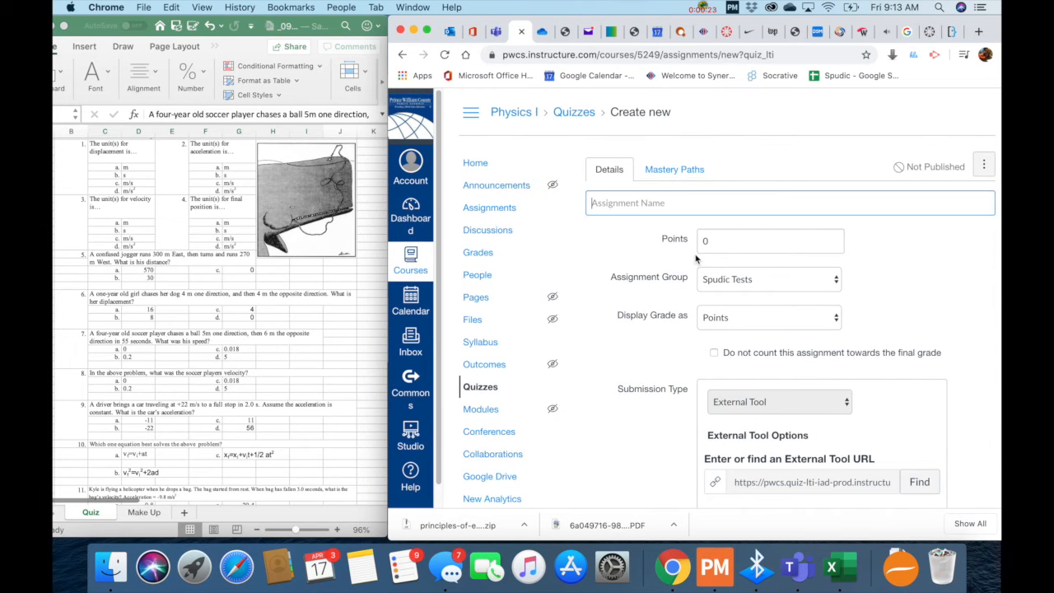
Step: Name the quiz assignment "Example Quiz", keep it assigned to Everyone, and proceed to building it
type("Example Quiz")
scroll(784, 328, "down", 5)
scroll(785, 328, "down", 3)
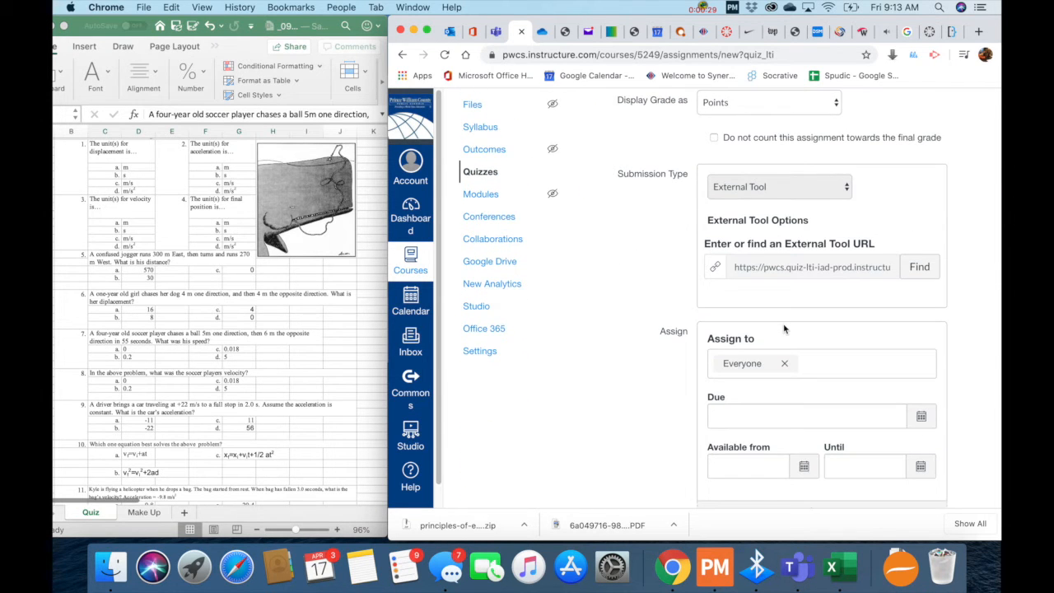
left_click(957, 460)
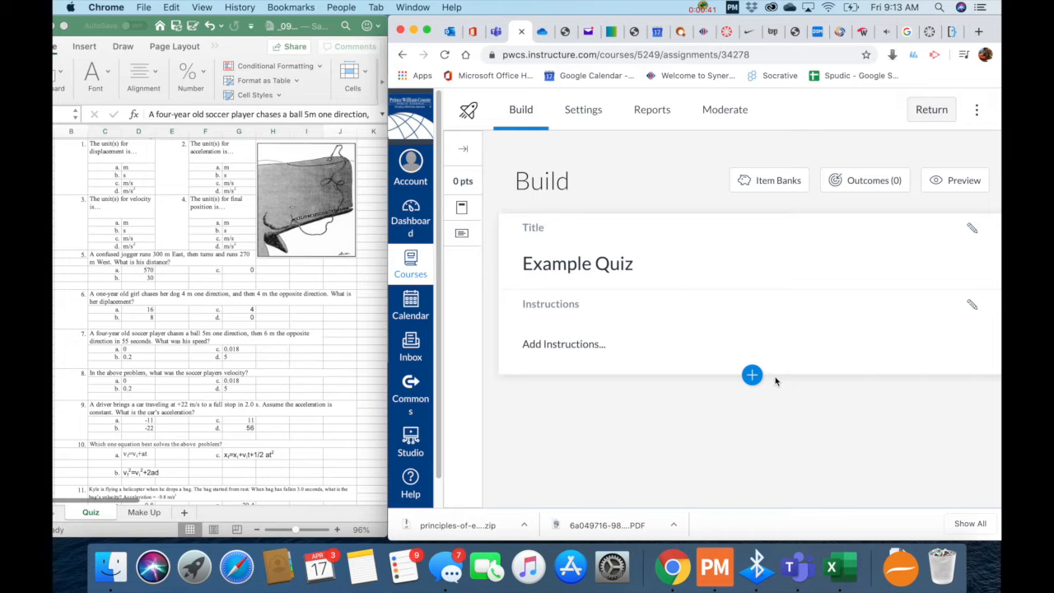
Step: Add a Multiple Choice question to the quiz and title it "Displacement Units"
left_click(752, 380)
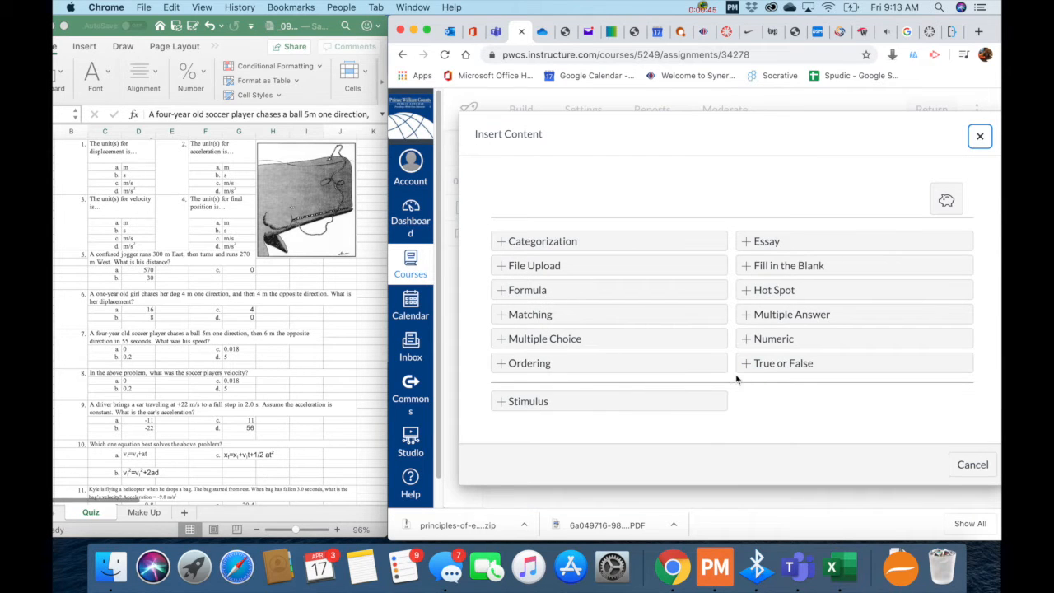
left_click(552, 340)
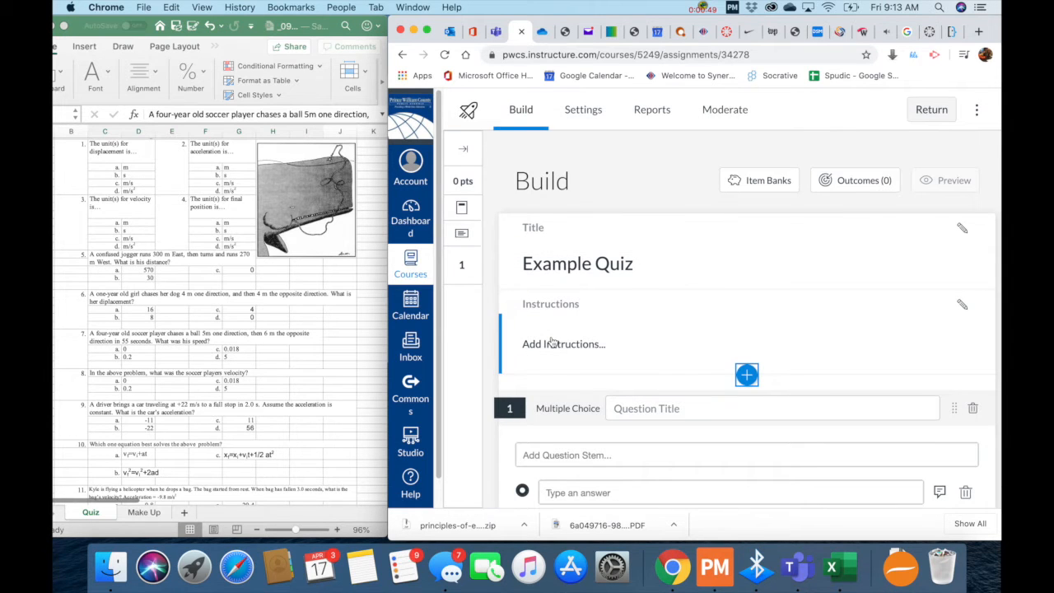
scroll(696, 412, "down", 2)
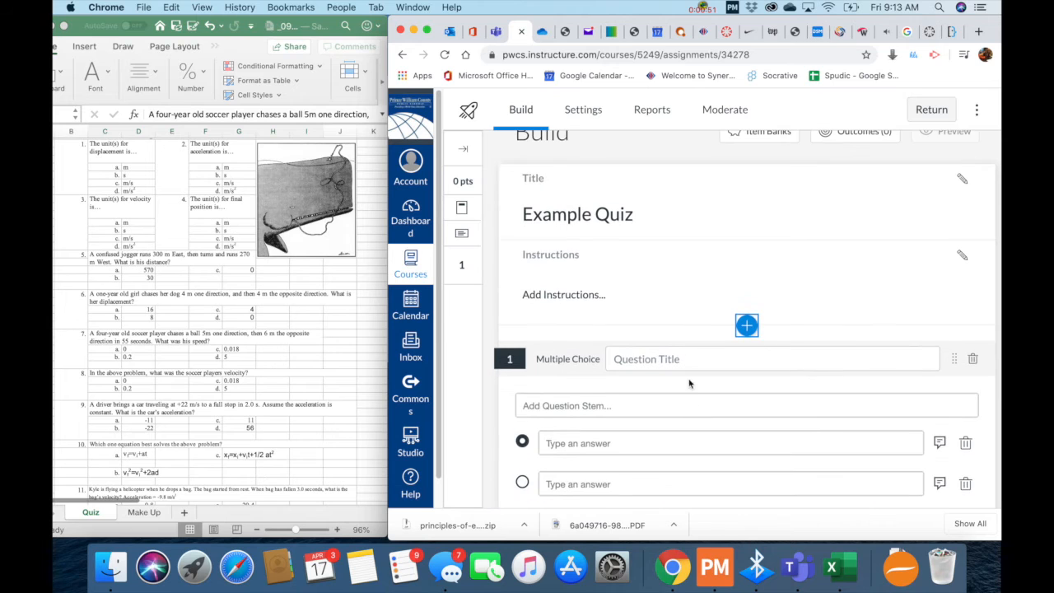
left_click(690, 343)
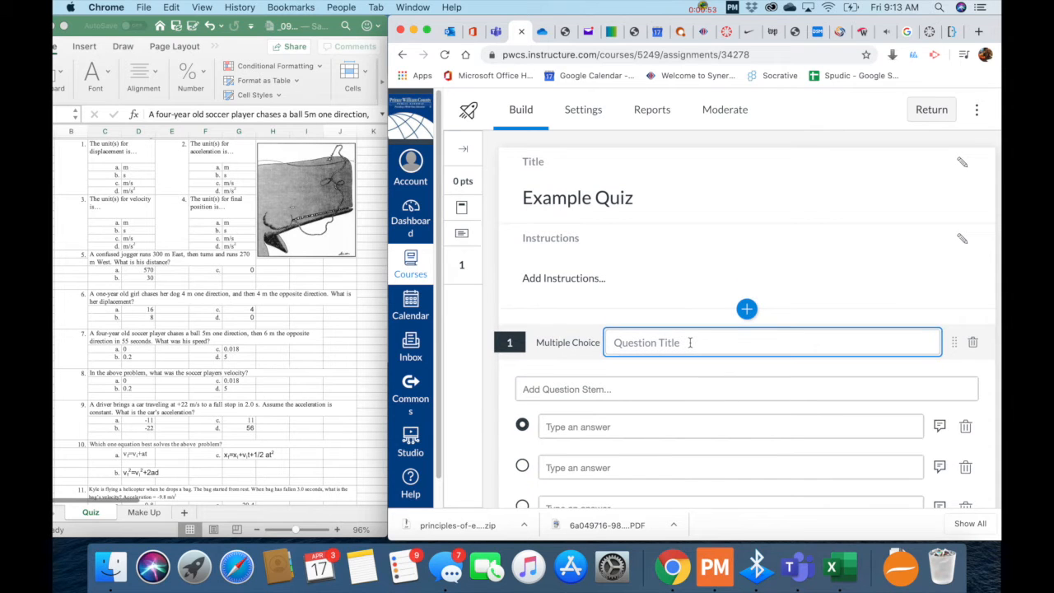
type("Displacement Units")
Step: Copy the text "The unit(s) for displacement is..." from question 1 of the Excel sheet into the quiz question's stem
left_click(112, 157)
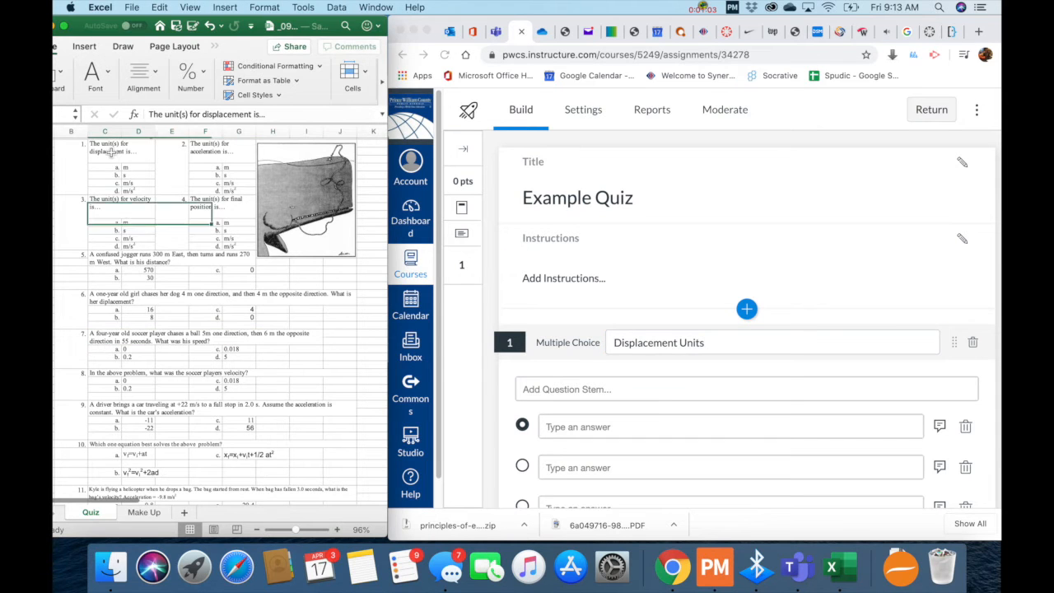
left_click_drag(279, 114, 95, 113)
key("super+c")
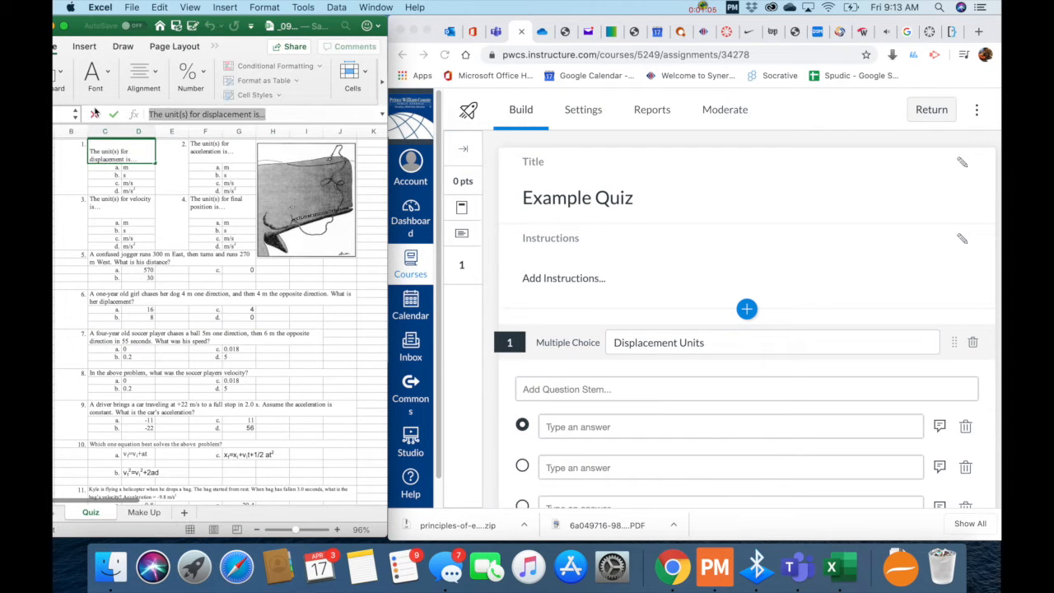
left_click(667, 390)
left_click(565, 438)
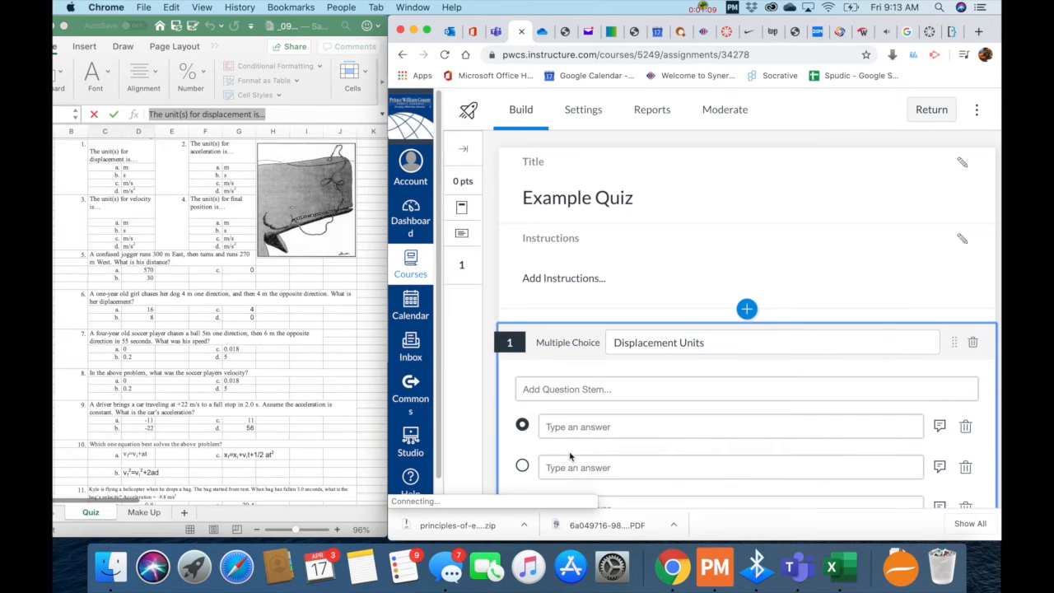
left_click(569, 392)
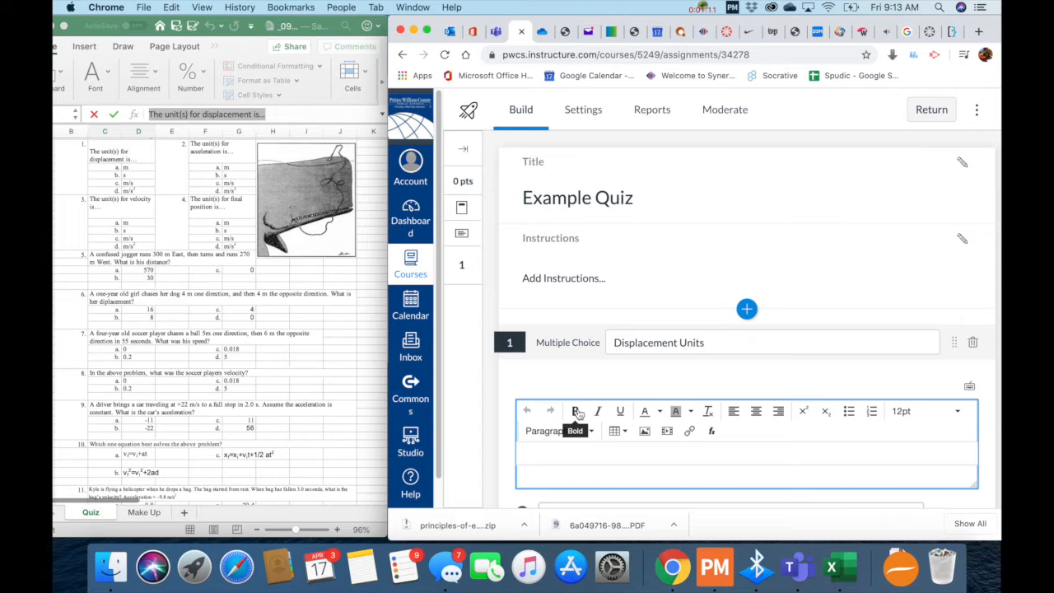
key("super+v")
scroll(725, 433, "down", 2)
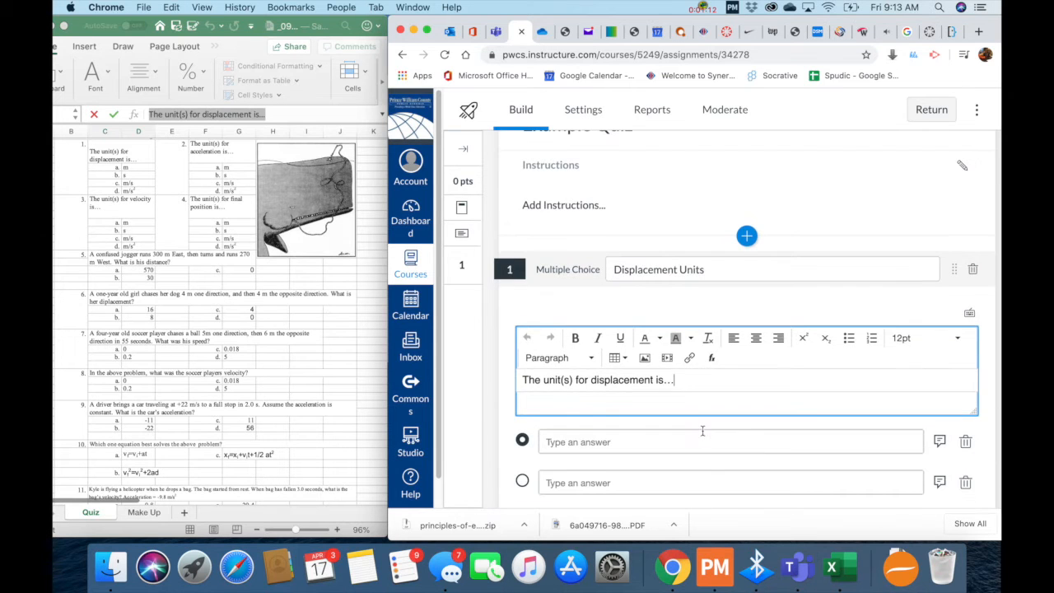
Step: Enter m, s and m/s as the first three answer choices of the displacement question
left_click(754, 433)
left_click(695, 373)
type("m")
left_click(563, 406)
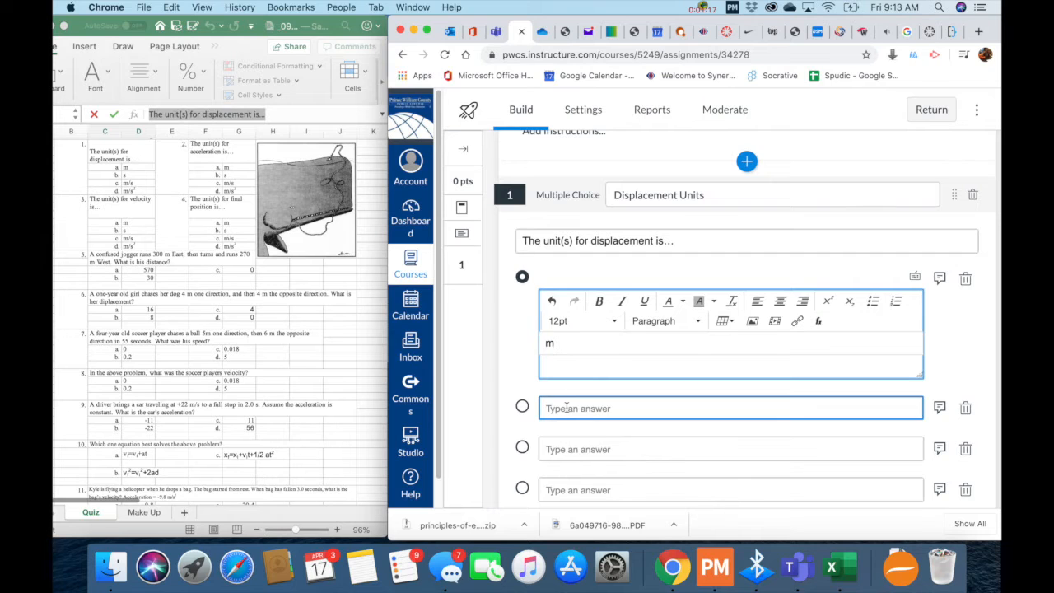
type("s")
left_click(596, 449)
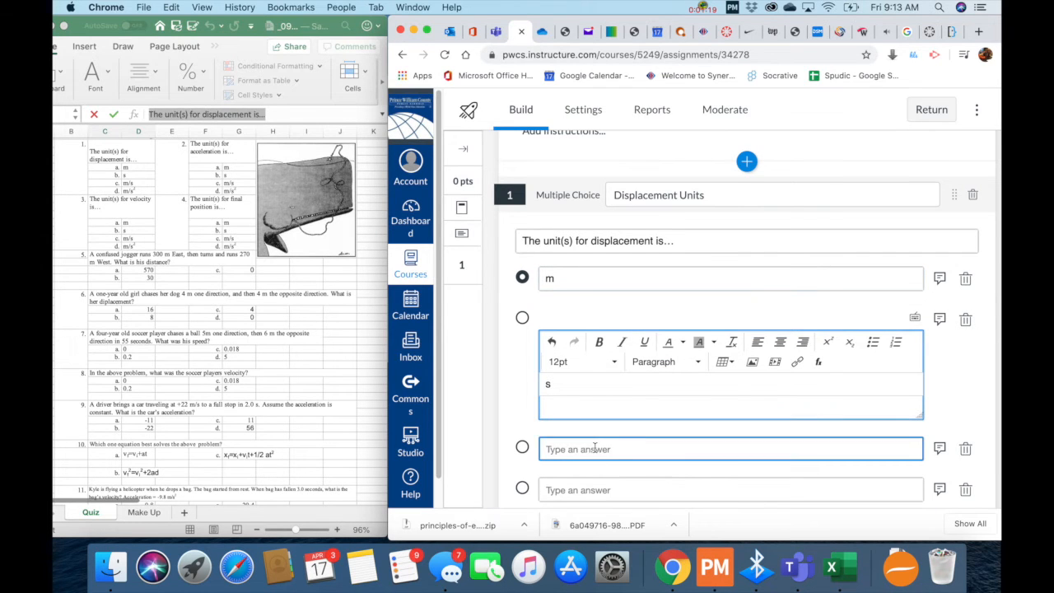
type("m")
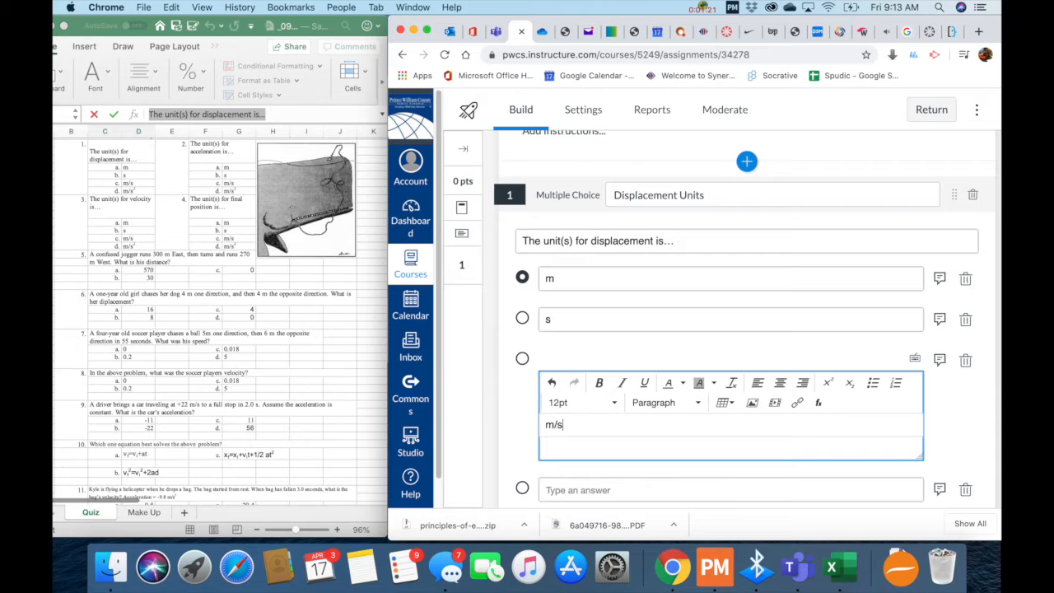
type("/s")
Step: Enter m/s² as the fourth answer choice, with the 2 formatted as superscript
left_click(568, 490)
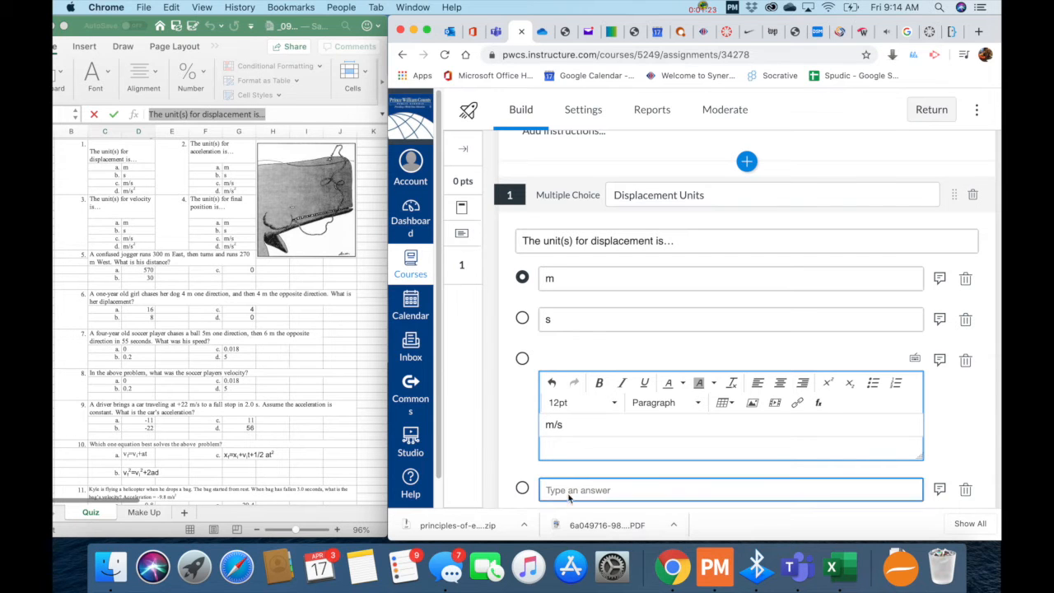
type("m/s")
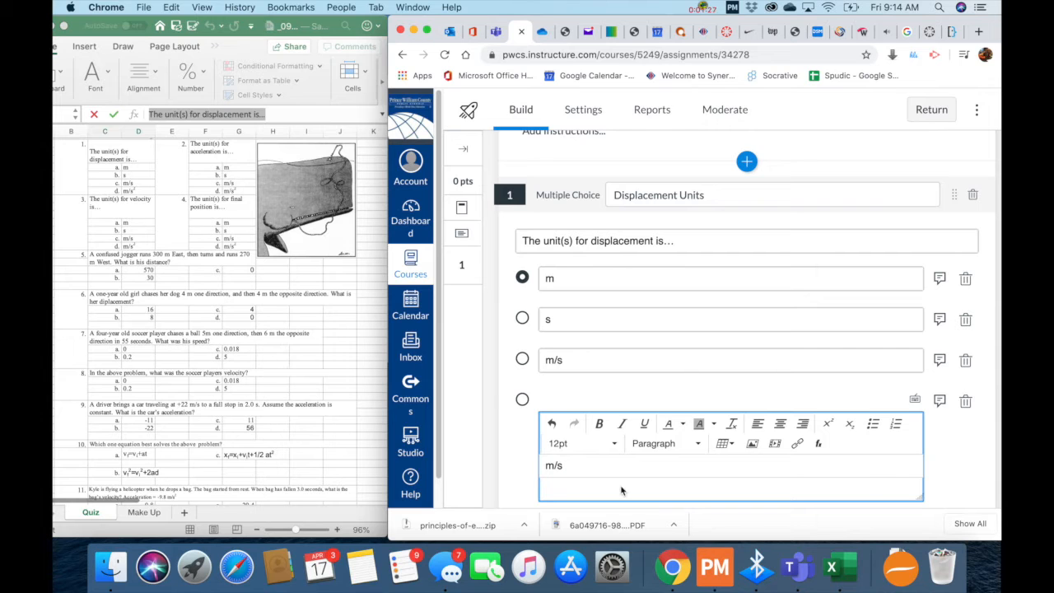
left_click(826, 426)
type("2")
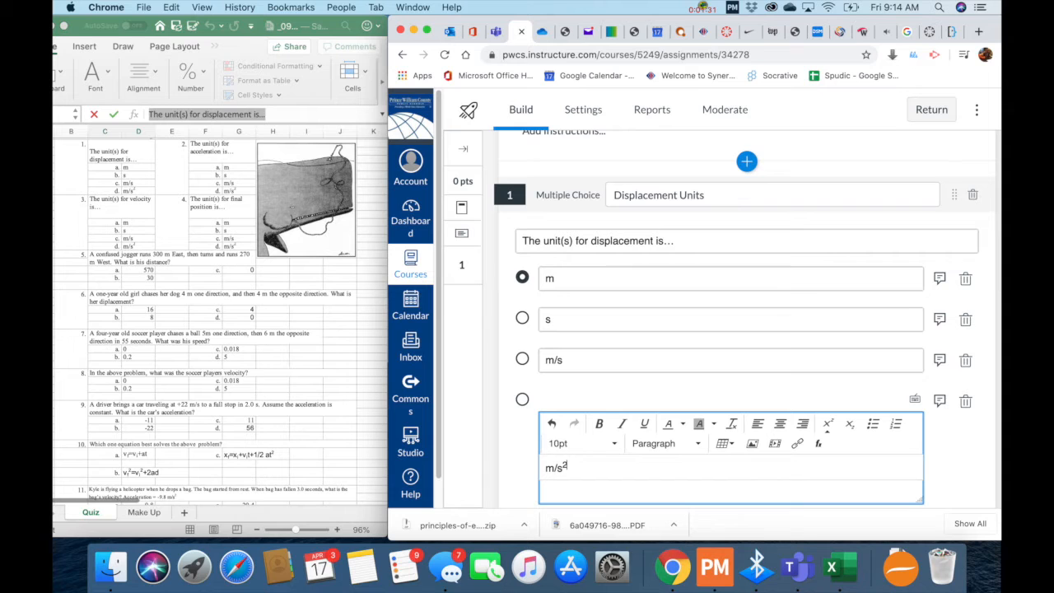
Step: Mark m as the correct answer to the displacement question
scroll(571, 484, "down", 1)
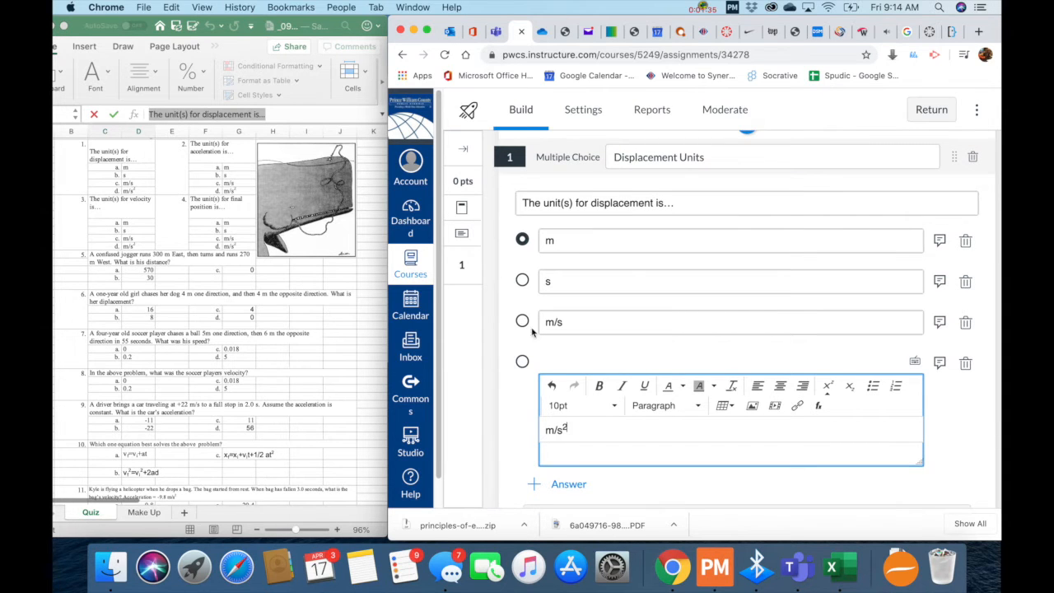
left_click(523, 239)
left_click(522, 281)
left_click(524, 239)
Step: Enable Shuffle Choices for the displacement question and finish editing it
scroll(616, 412, "down", 2)
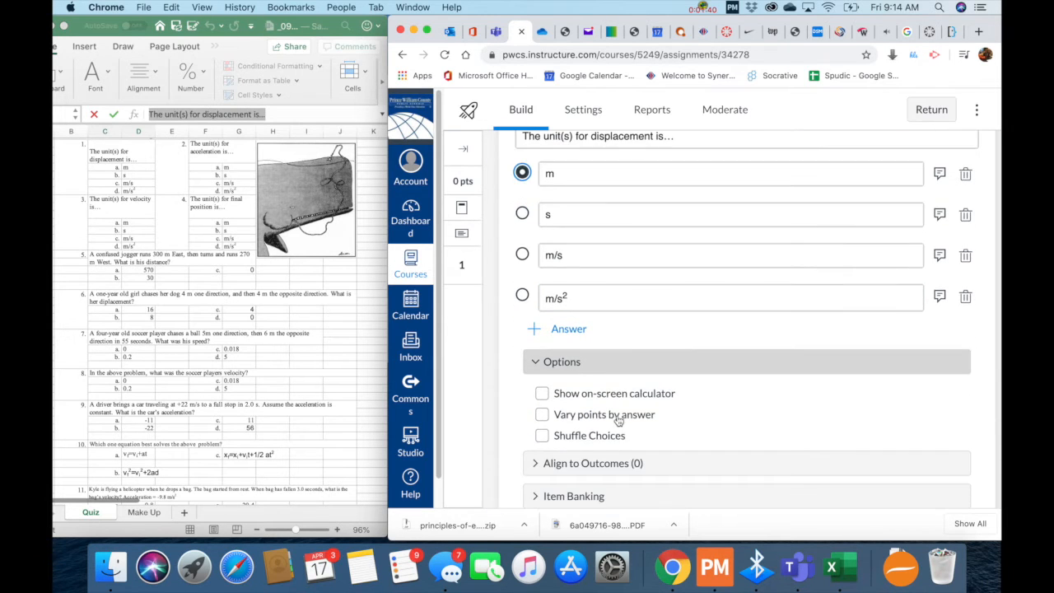
left_click(542, 436)
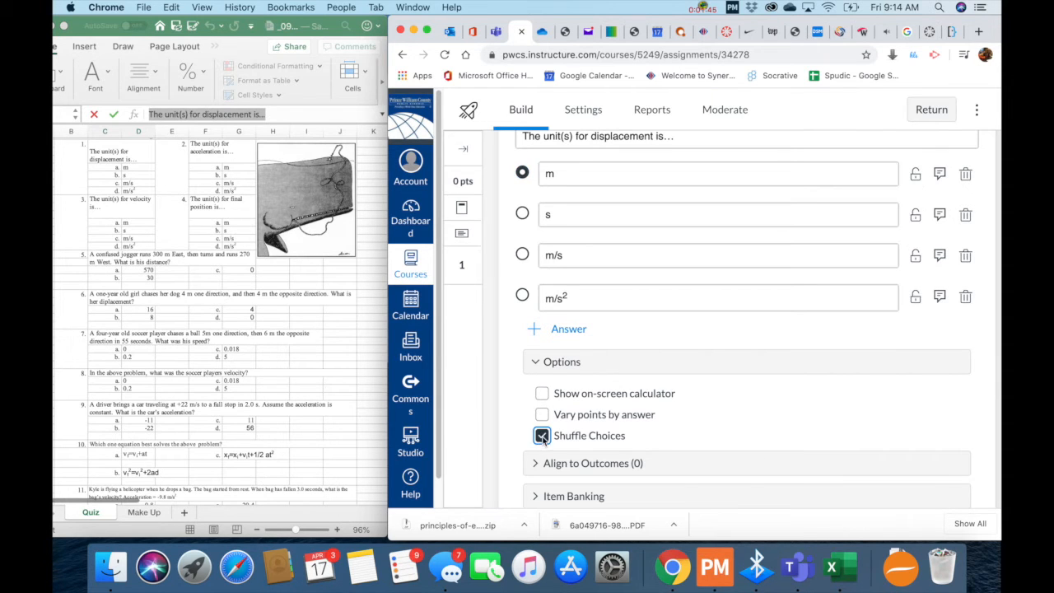
scroll(766, 470, "down", 3)
left_click(966, 439)
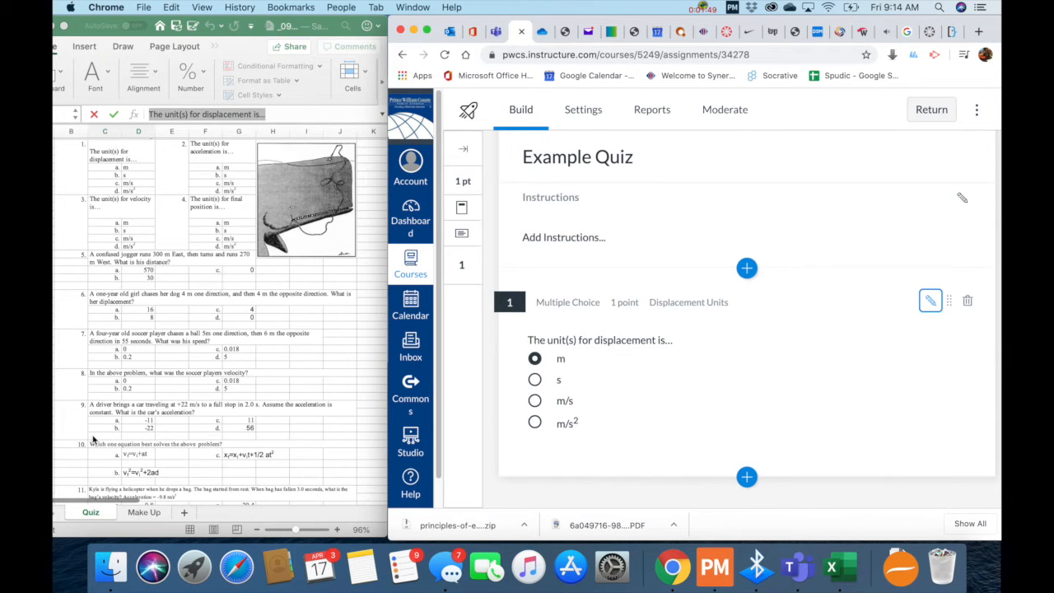
Step: Add a Formula question after the displacement question and title it Speed Calculation
left_click(746, 478)
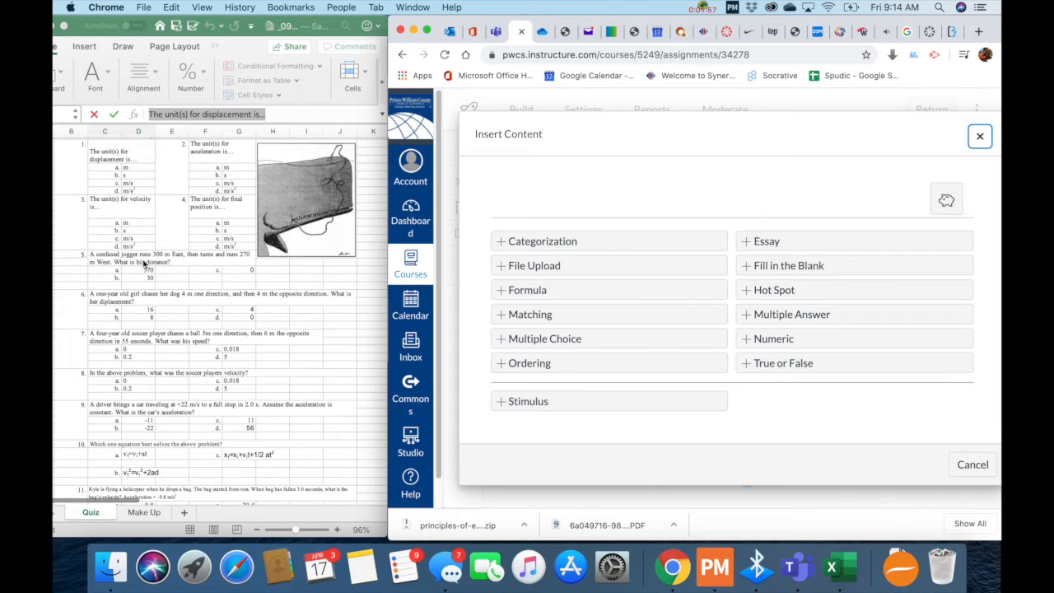
left_click(526, 290)
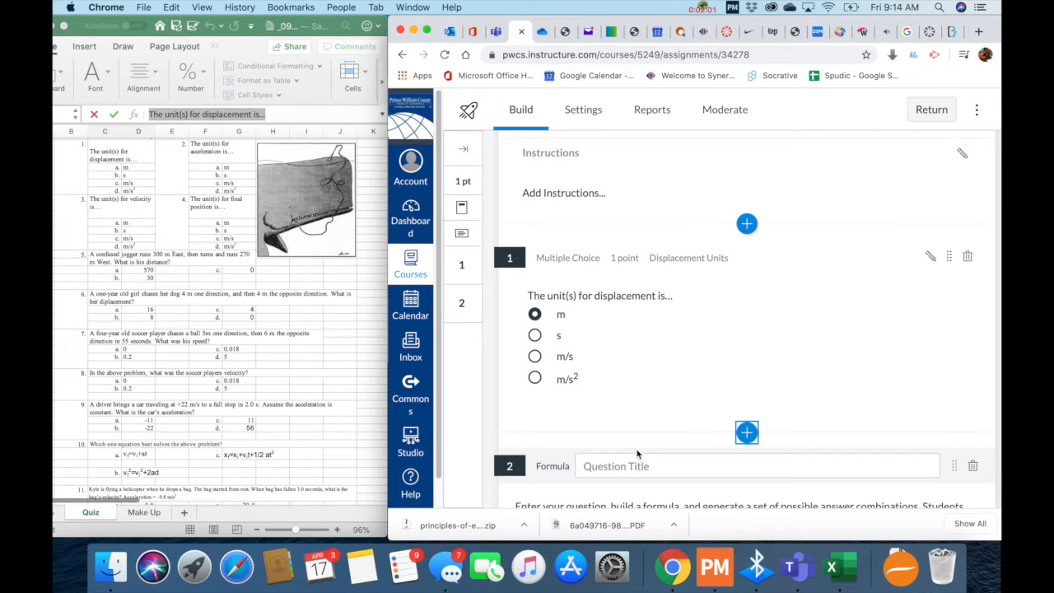
scroll(268, 332, "down", 1)
scroll(267, 332, "up", 1)
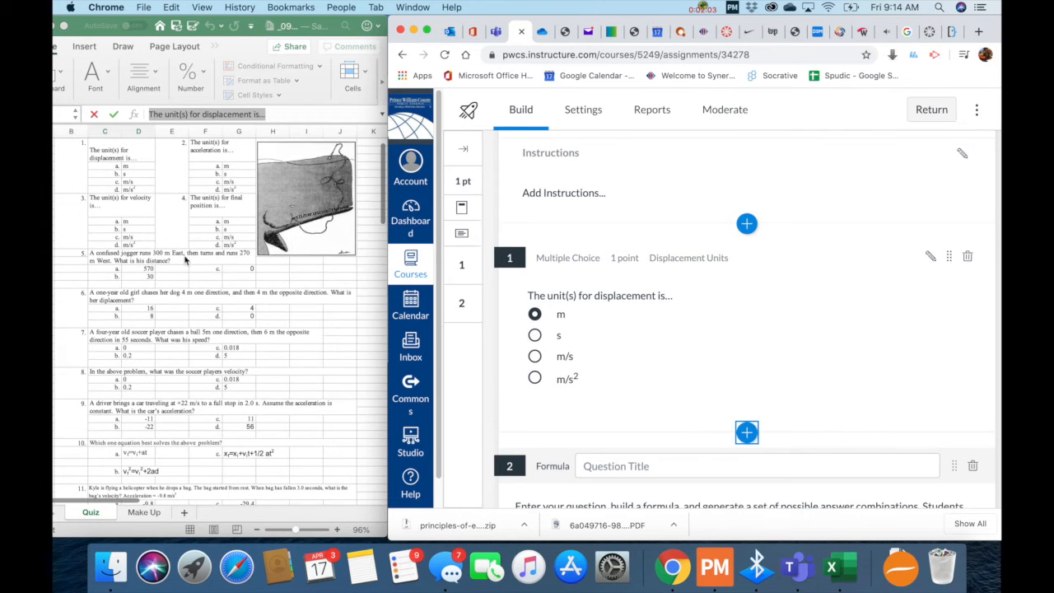
left_click(132, 340)
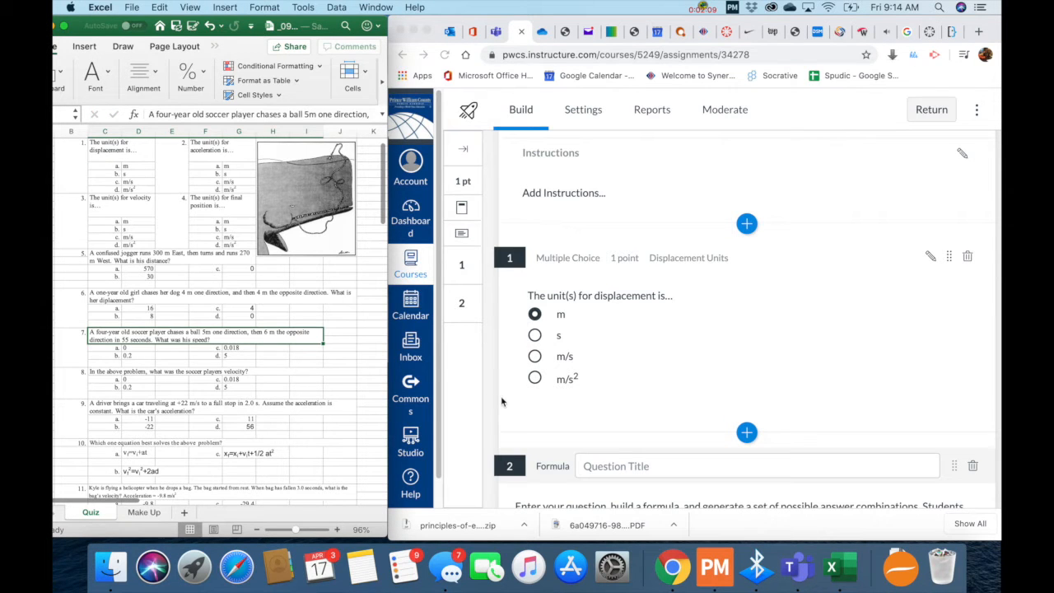
left_click(609, 468)
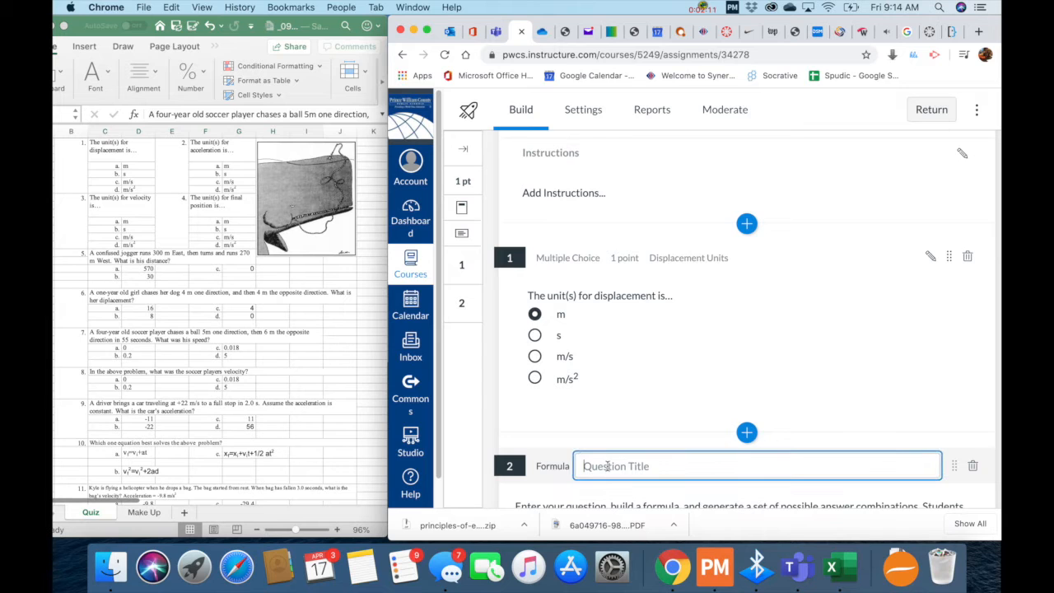
type("Speed Calculation")
scroll(607, 455, "down", 5)
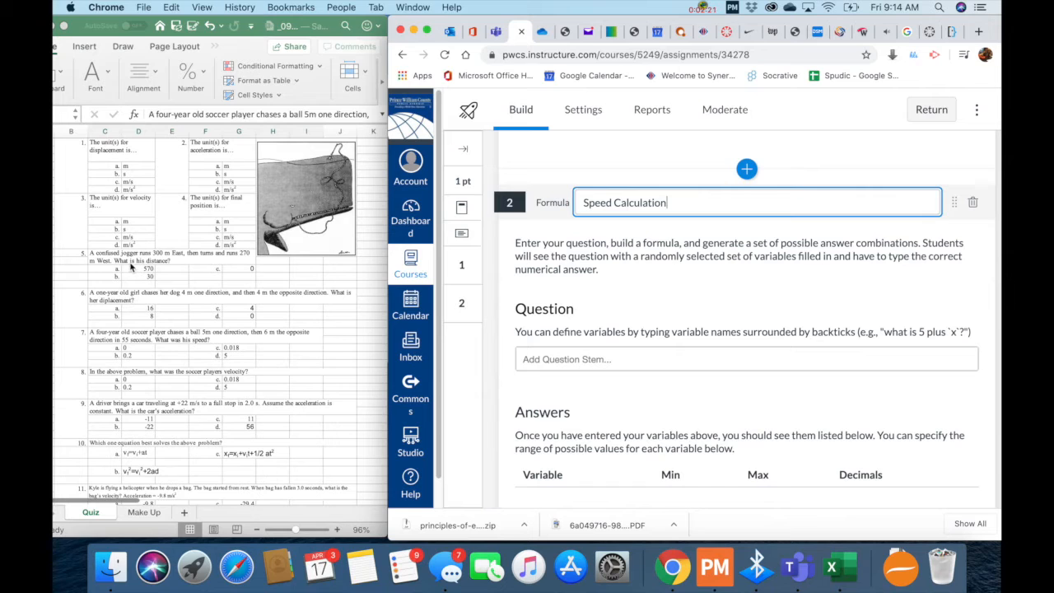
Step: Copy the four-year-old soccer player speed question from the Excel sheet into the Speed Calculation question stem
left_click(122, 301)
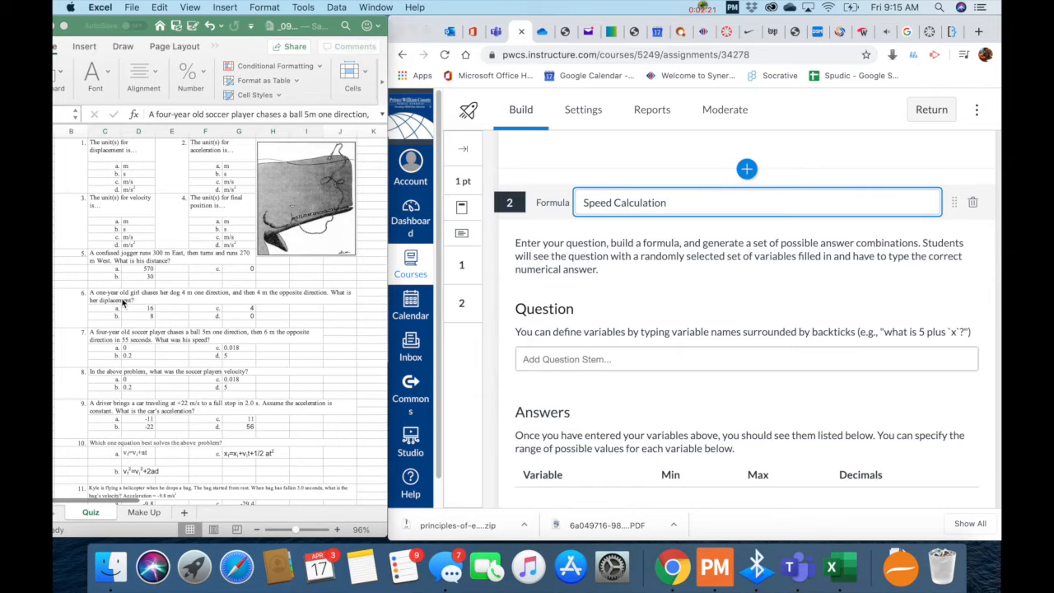
double_click(212, 334)
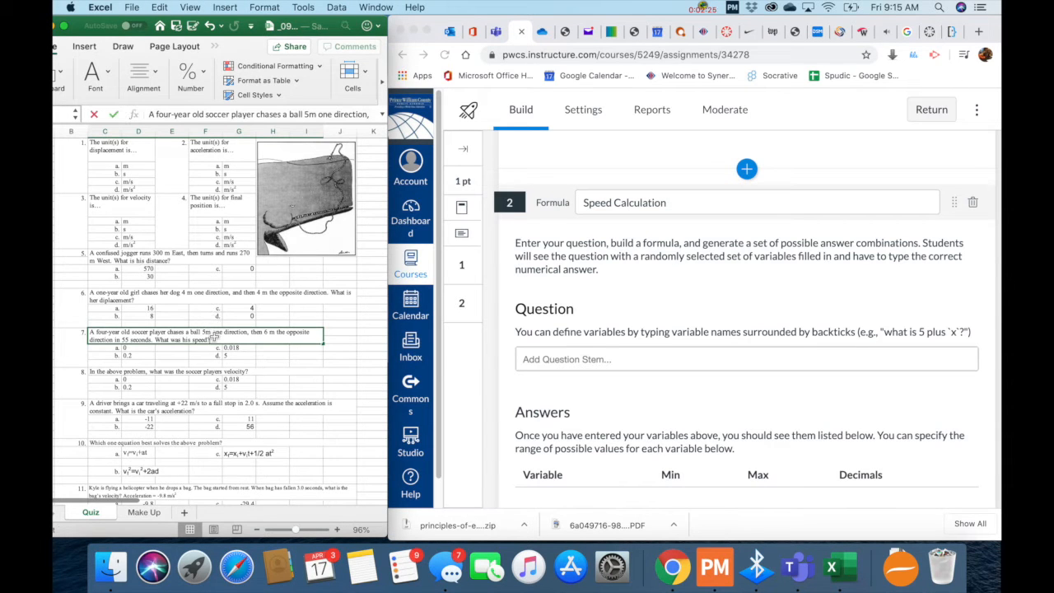
double_click(231, 115)
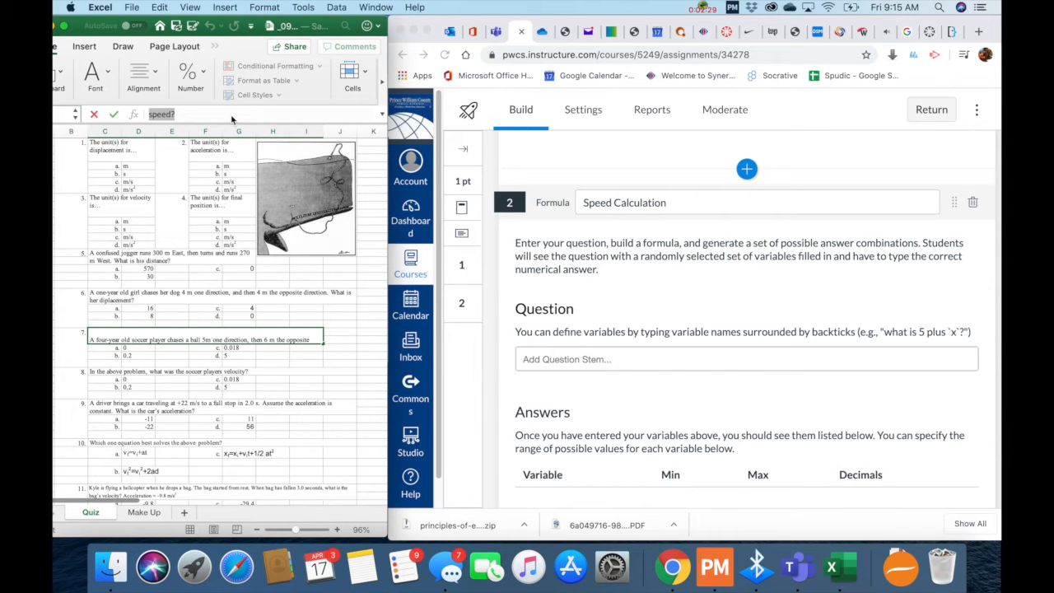
left_click(568, 359)
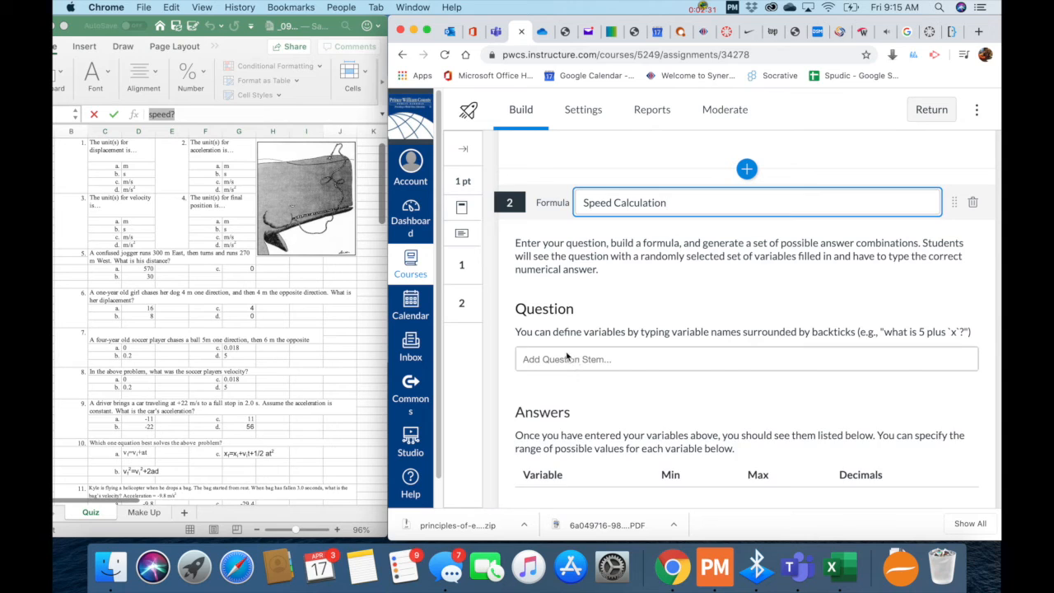
left_click(567, 359)
type("A four-year old soccer player chases a ball 5m one direction, then 6 m the opposite direction in 55 seconds. What was his speed?")
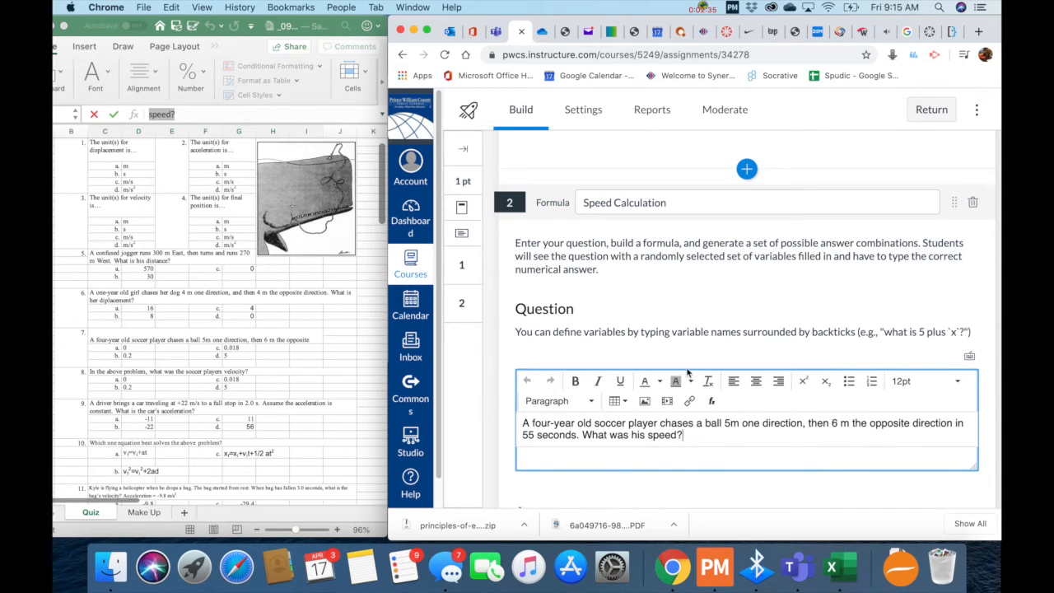
Step: Replace the distances 5 and 6 in the question stem with the variables `e` and `w`
scroll(740, 458, "down", 3)
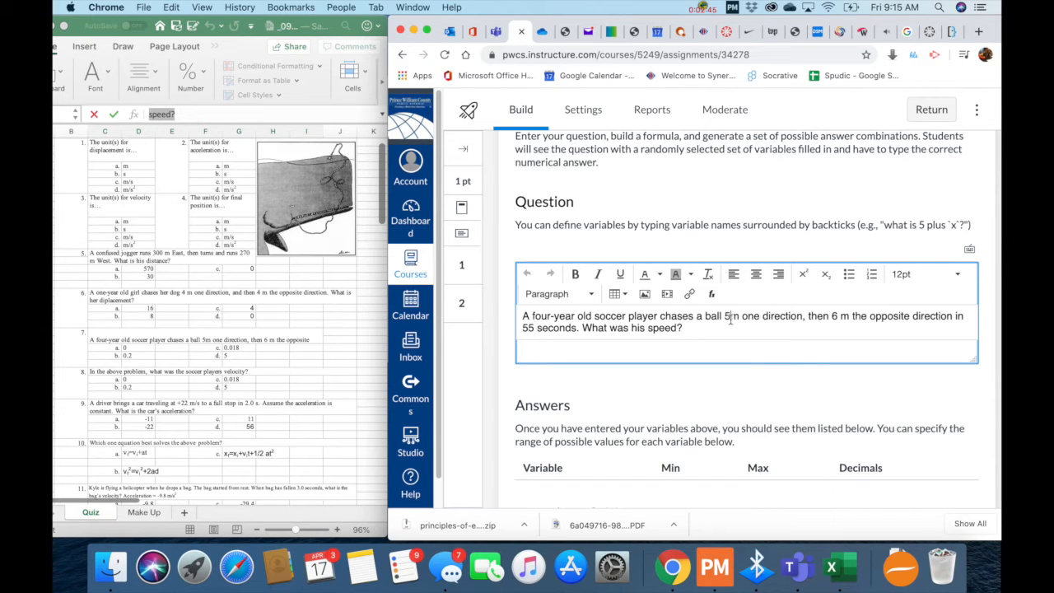
key("BackSpace")
type("`e")
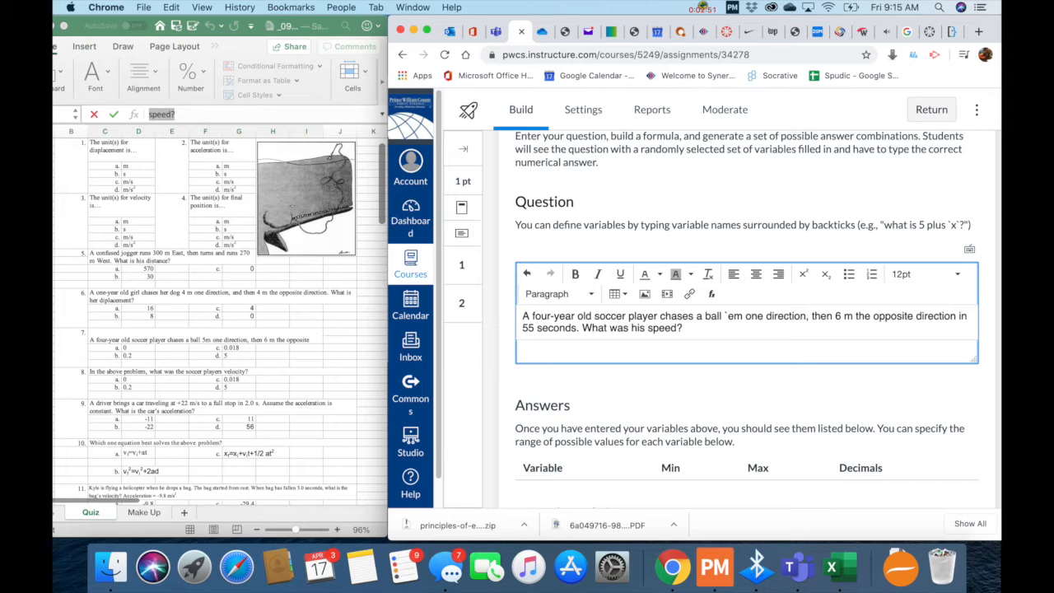
type("`")
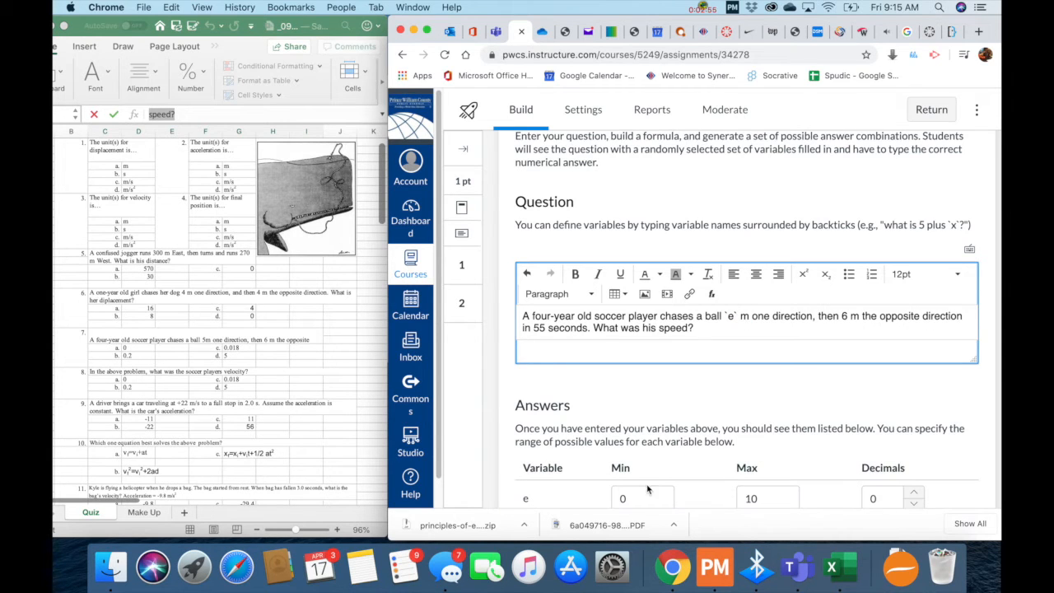
double_click(845, 315)
type("`w`")
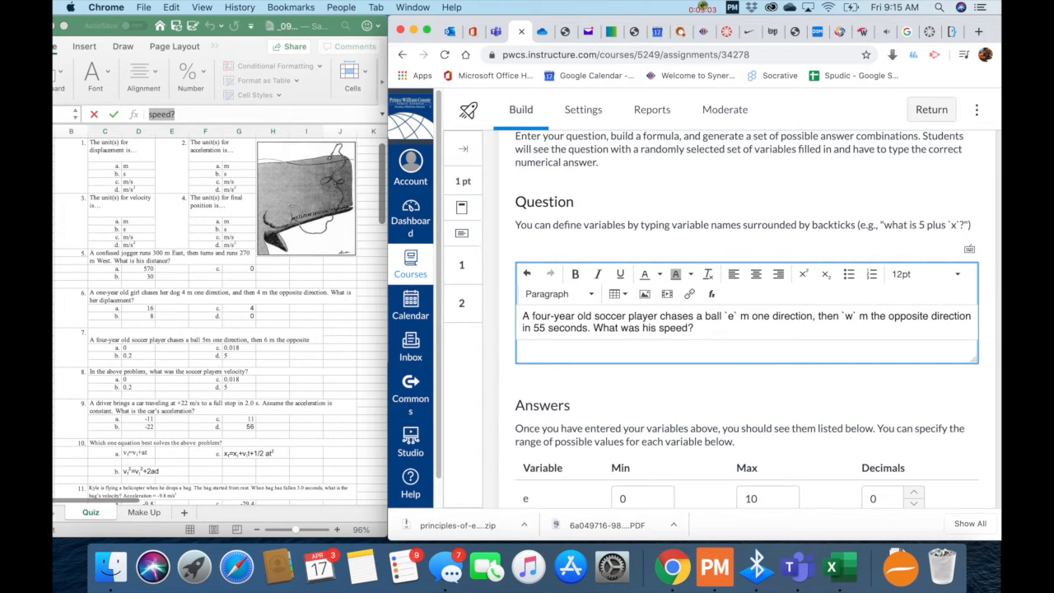
Step: Replace the time value 55 in the question stem with the variable `t`
scroll(803, 467, "down", 2)
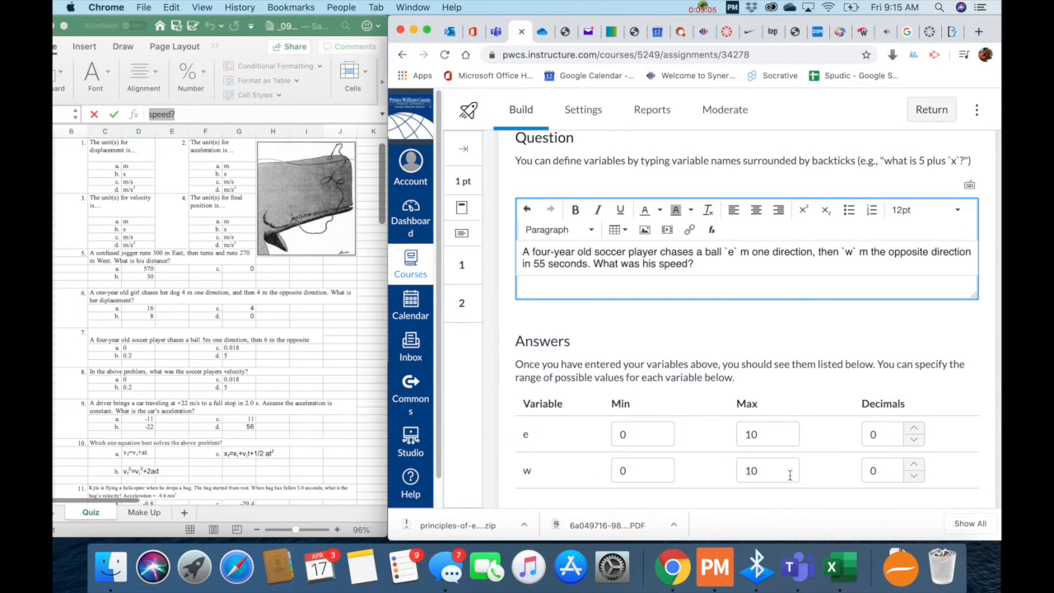
double_click(536, 264)
type("`t")
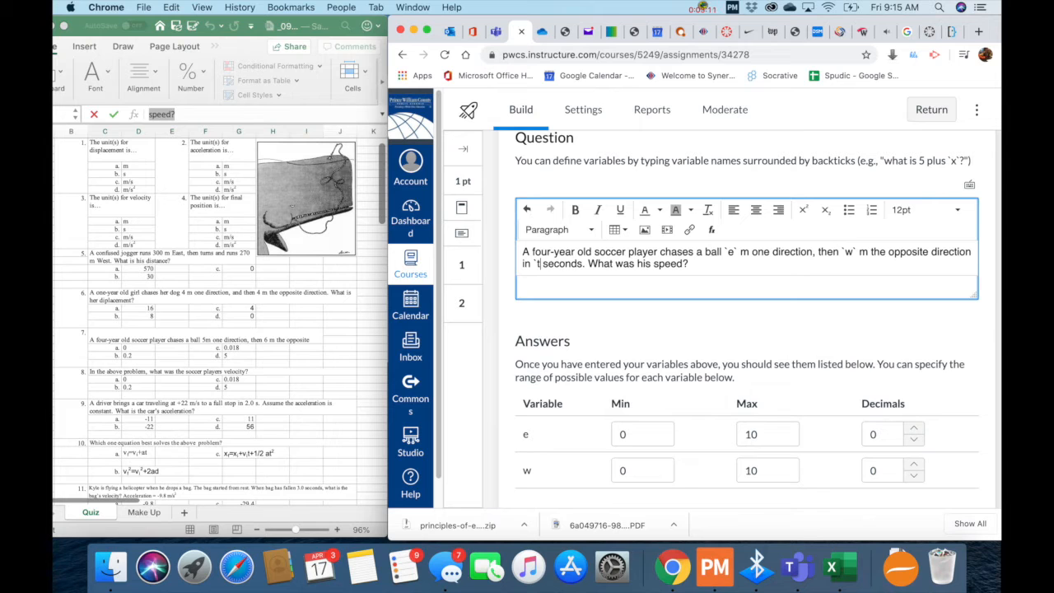
type("`")
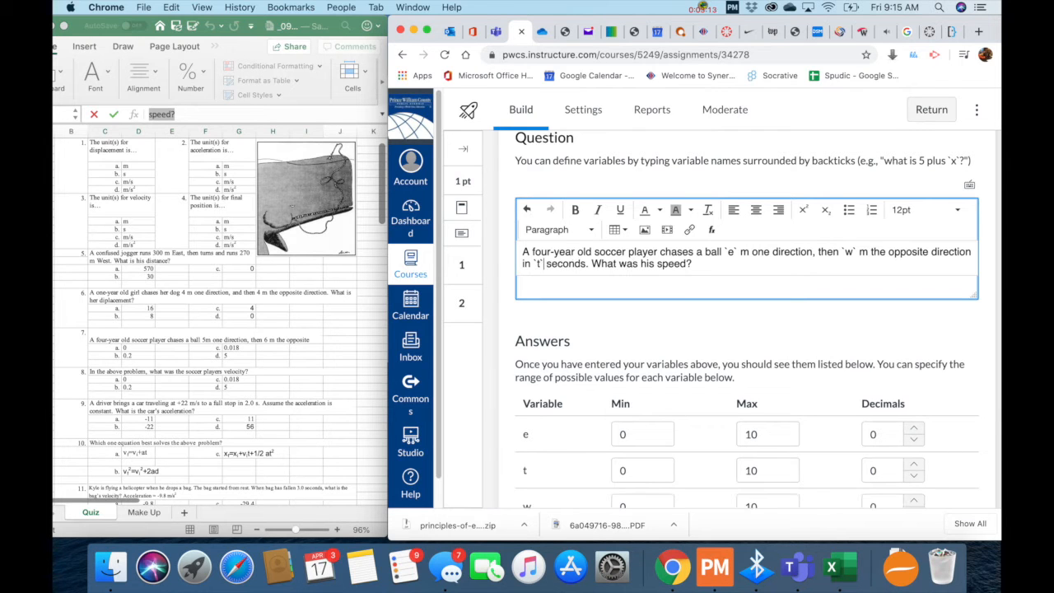
Step: Set the range of variable e to a minimum of 20 and a maximum of 40
scroll(634, 392, "down", 1)
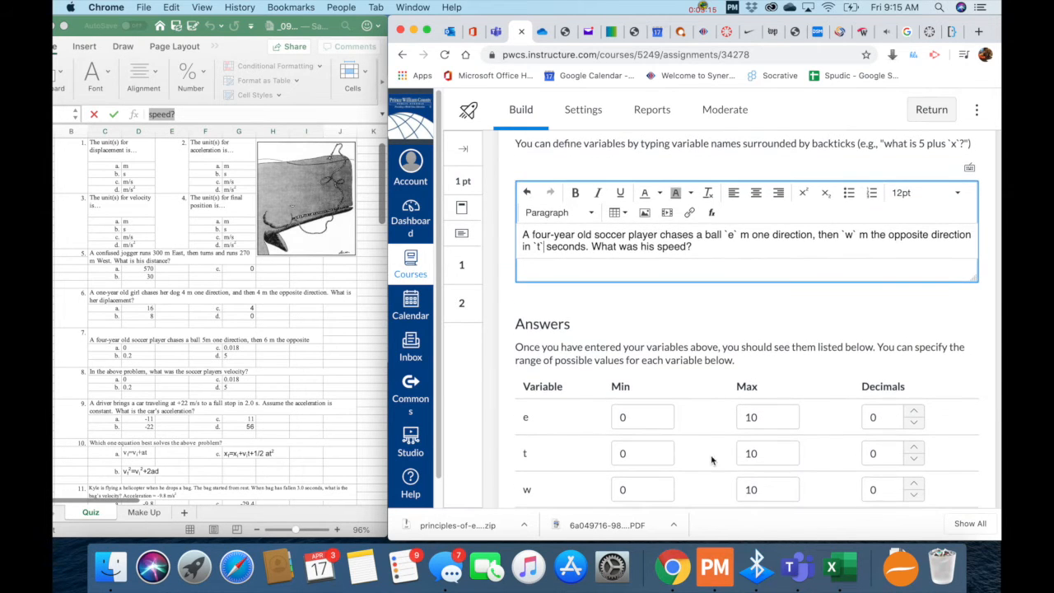
scroll(775, 407, "down", 3)
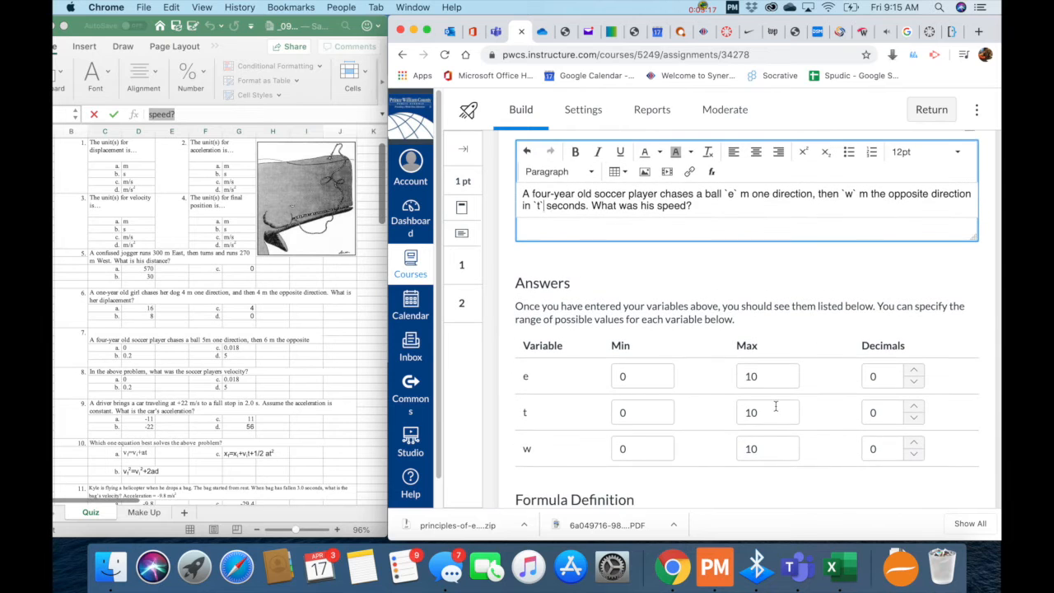
scroll(776, 406, "down", 1)
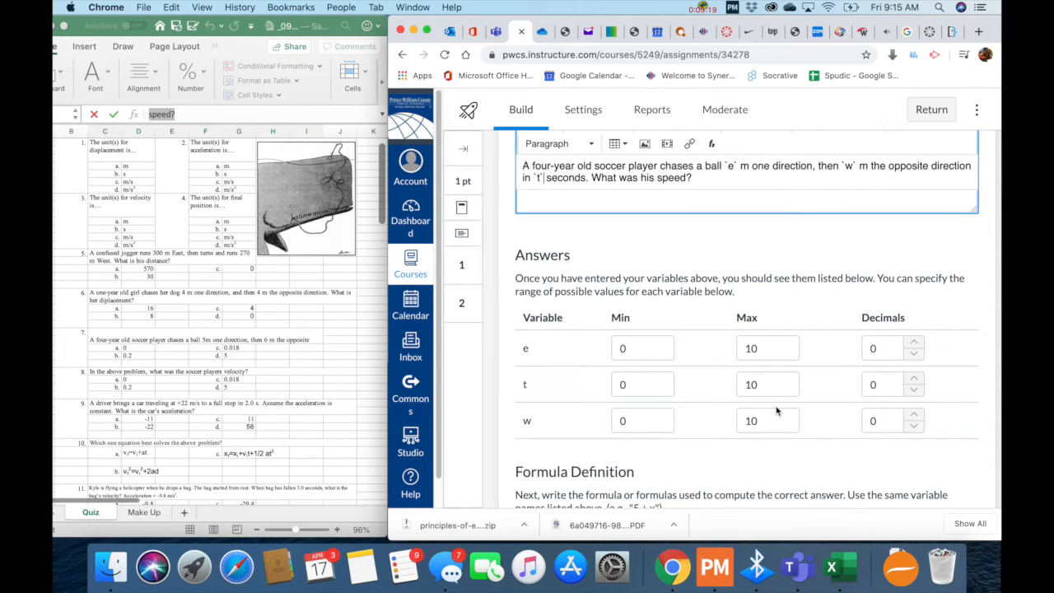
scroll(776, 410, "down", 3)
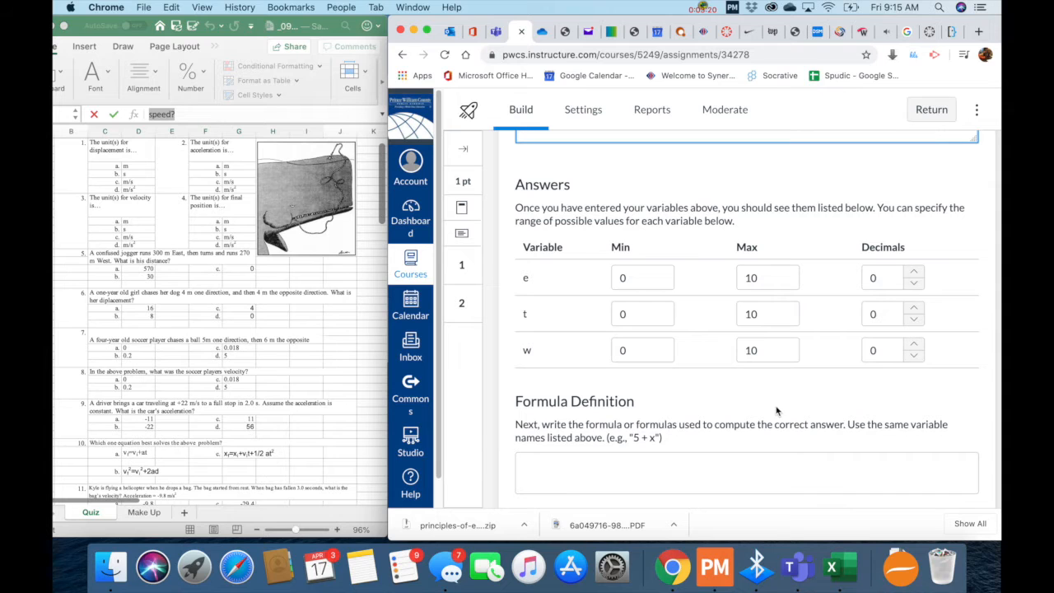
scroll(774, 393, "down", 1)
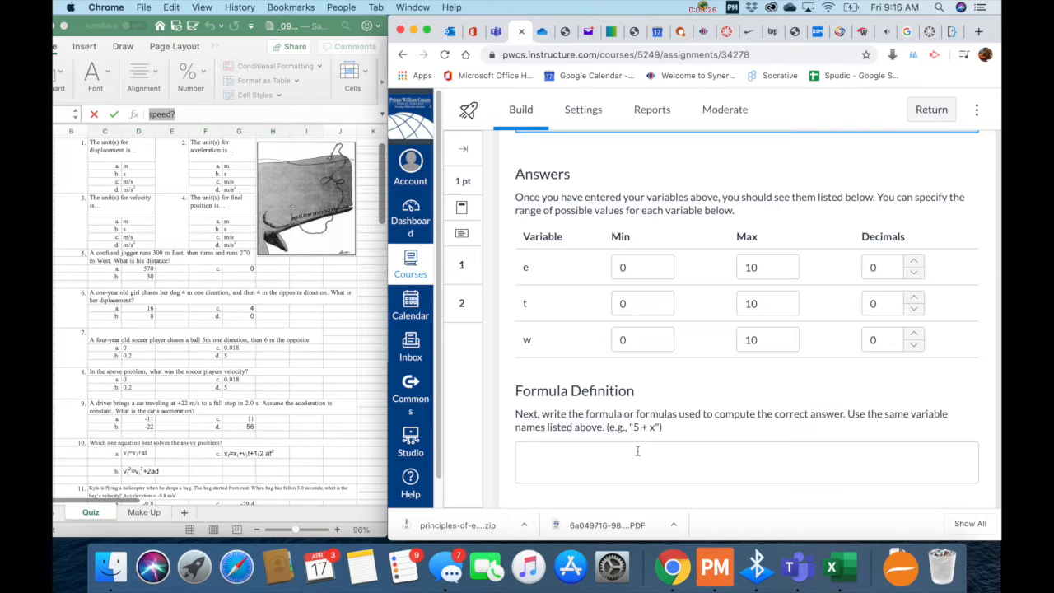
left_click(653, 266)
scroll(654, 268, "down", 3)
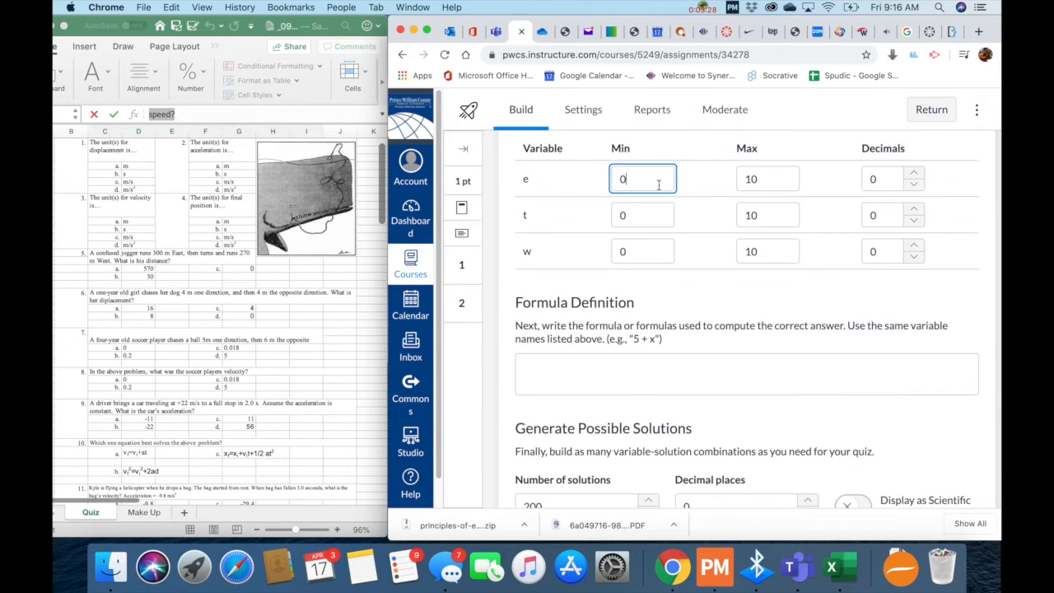
left_click_drag(648, 178, 586, 178)
type("20")
key("Tab")
type("40")
key("Tab")
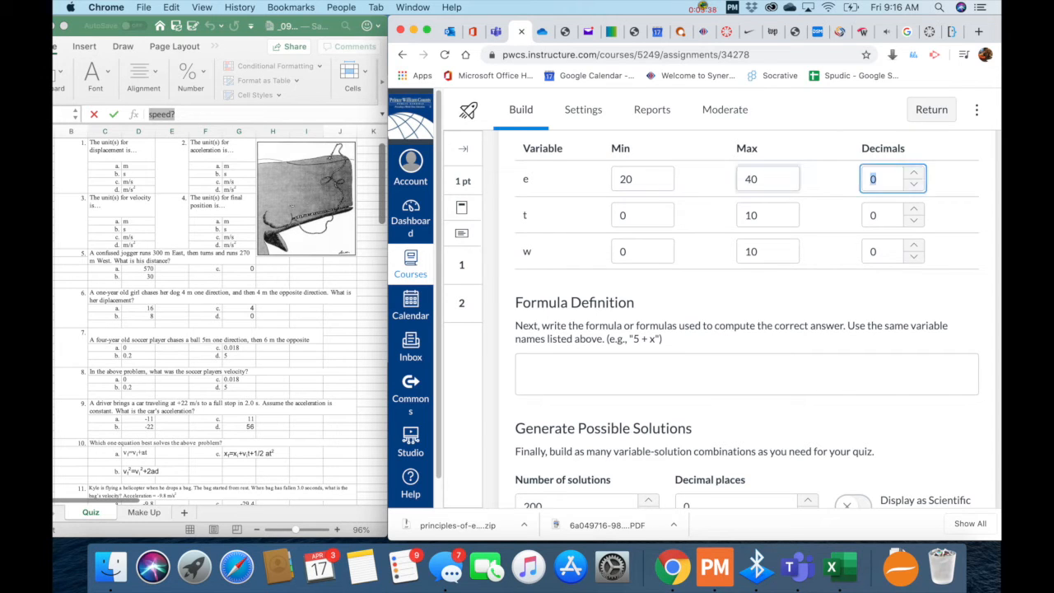
Step: Set the range of variable t to a minimum of 4 and a maximum of 16
key("Tab")
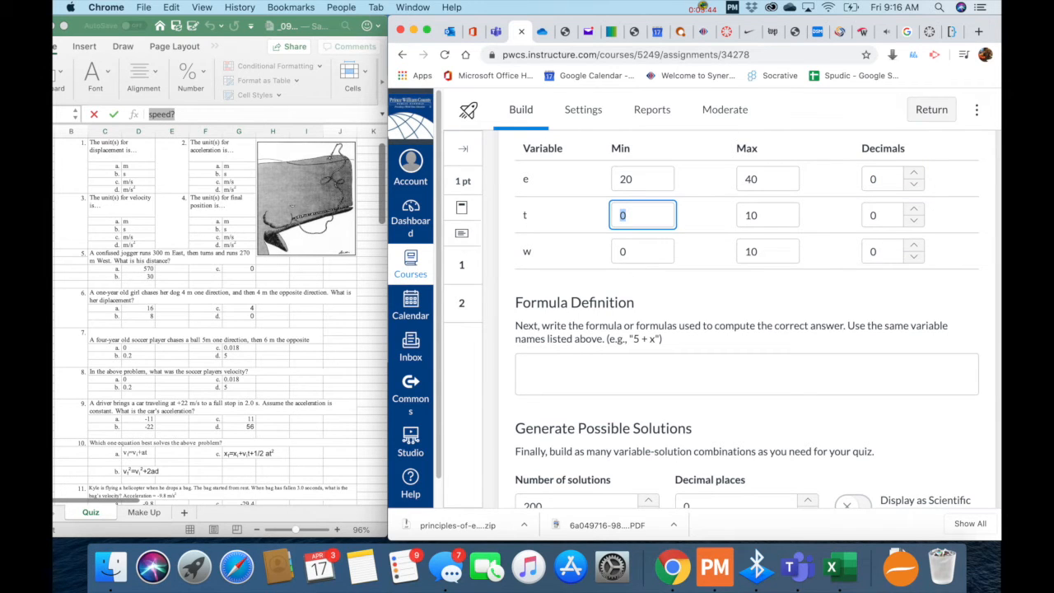
type("4")
key("Tab")
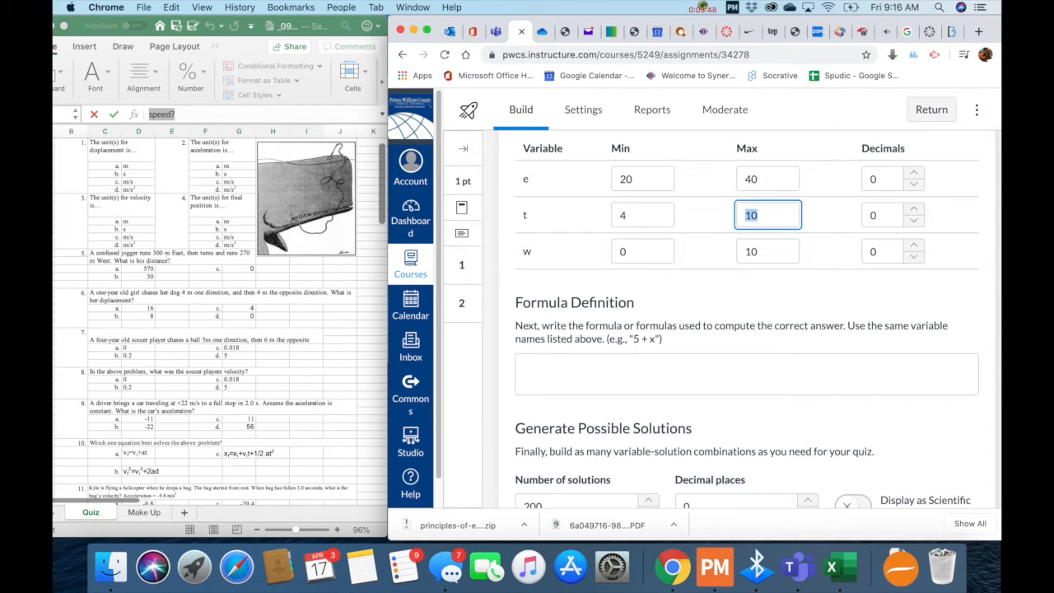
type("16")
key("Tab")
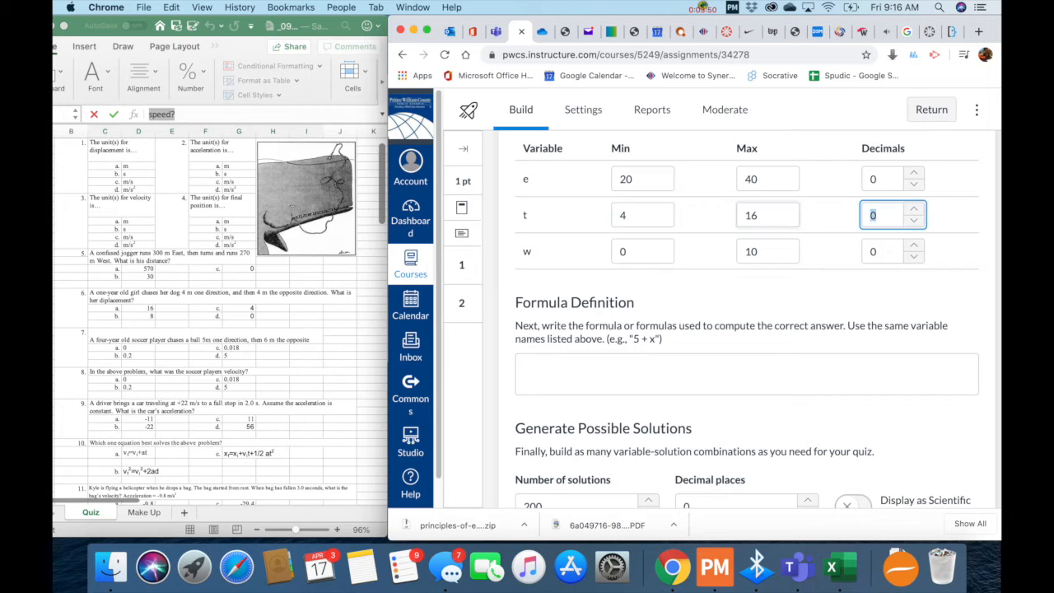
Step: Set the range of variable w to a minimum of 30 and a maximum of 50
key("Tab")
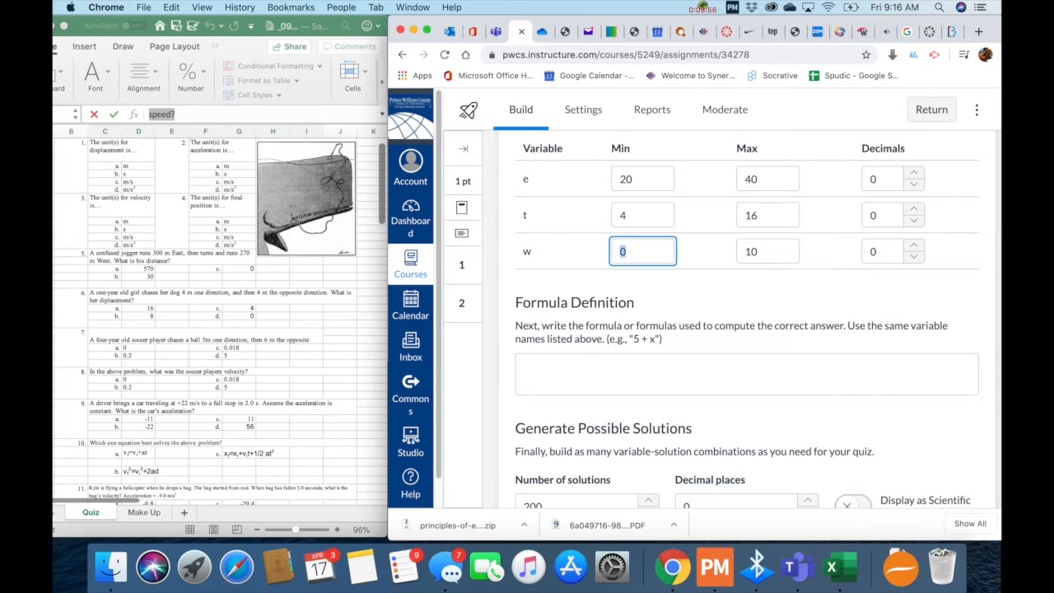
type("30")
key("Tab")
type("50")
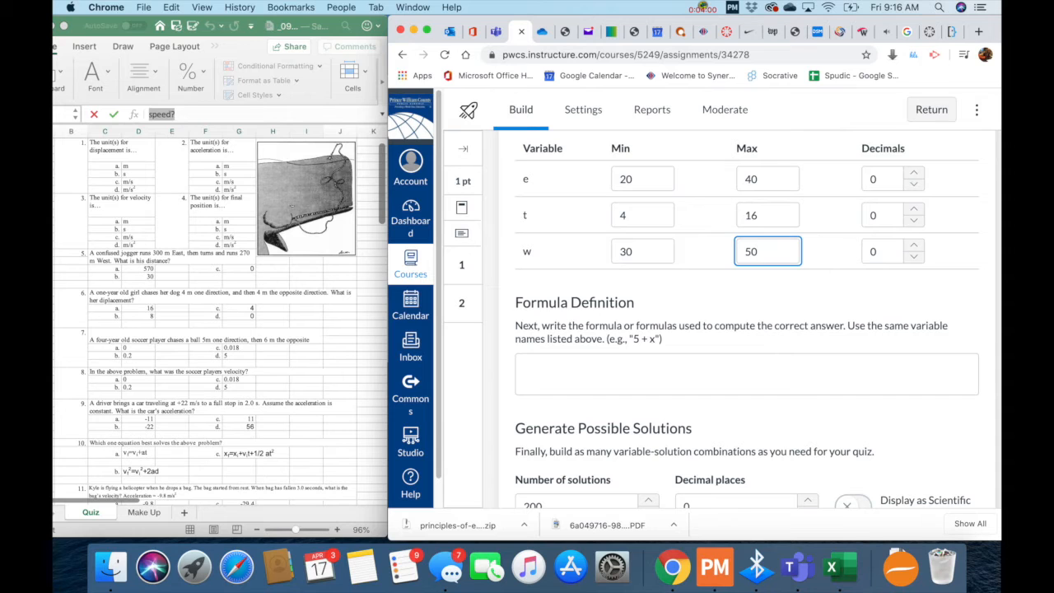
Step: Define the answer formula of the Speed Calculation question as (e+w)/t
scroll(642, 416, "down", 1)
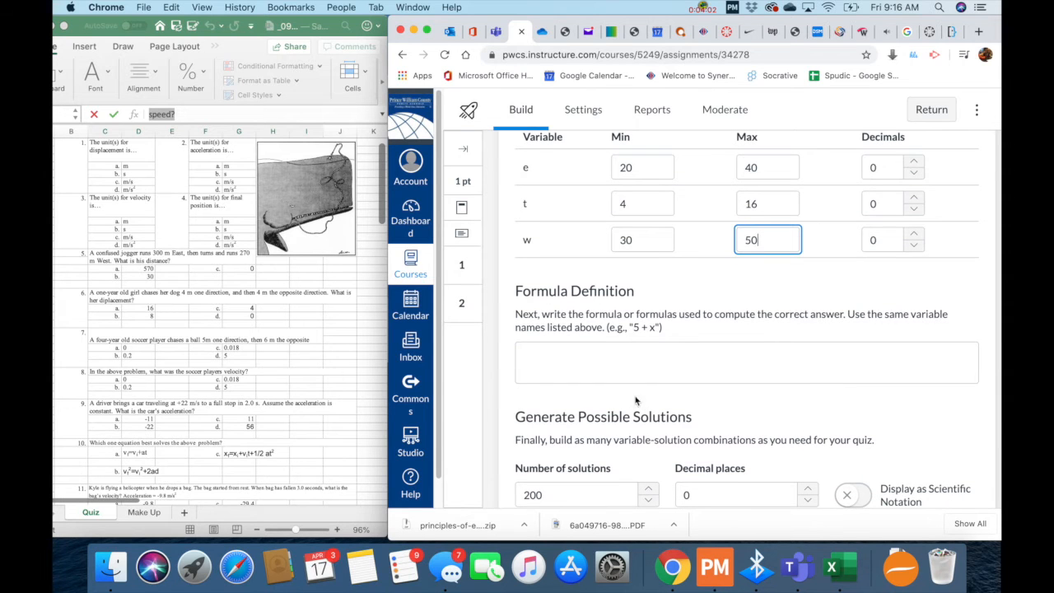
left_click(587, 355)
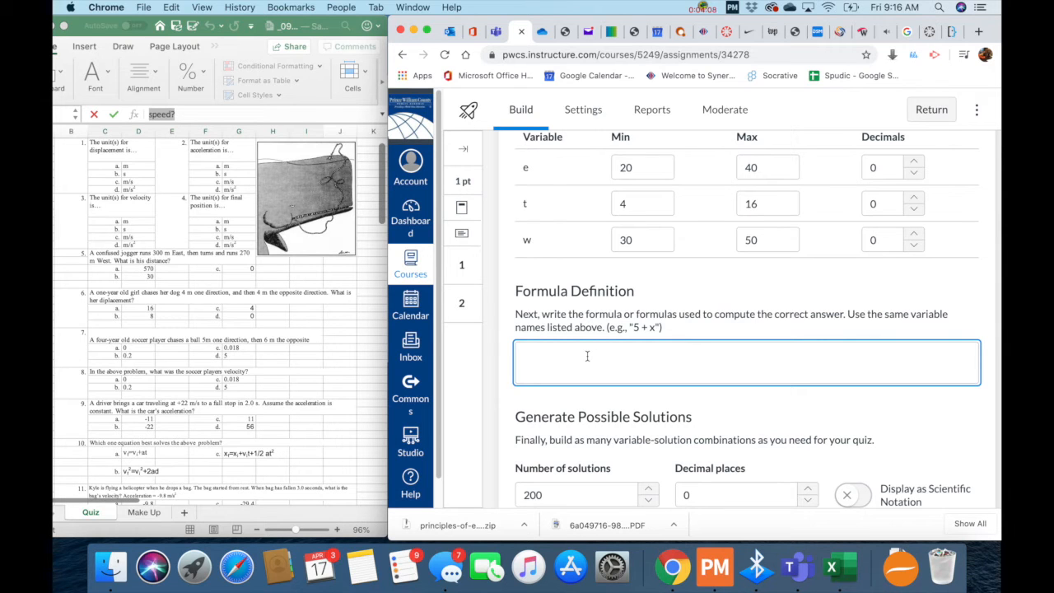
type("(e+w)/t")
Step: Set the decimal places of the generated solutions to 3
scroll(616, 395, "down", 1)
scroll(615, 395, "down", 5)
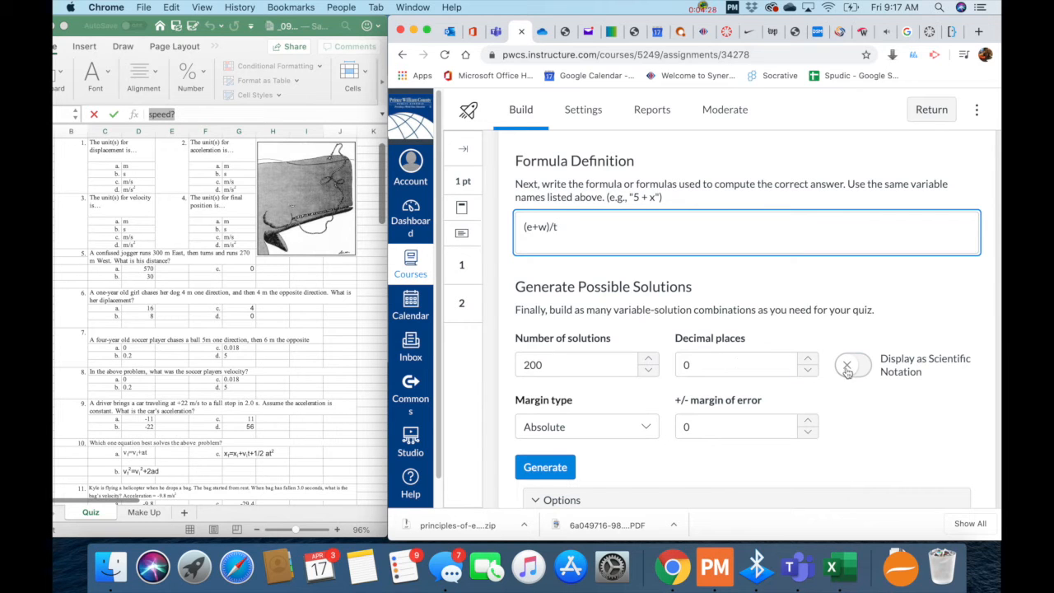
left_click(810, 361)
left_click(810, 361)
left_click(810, 360)
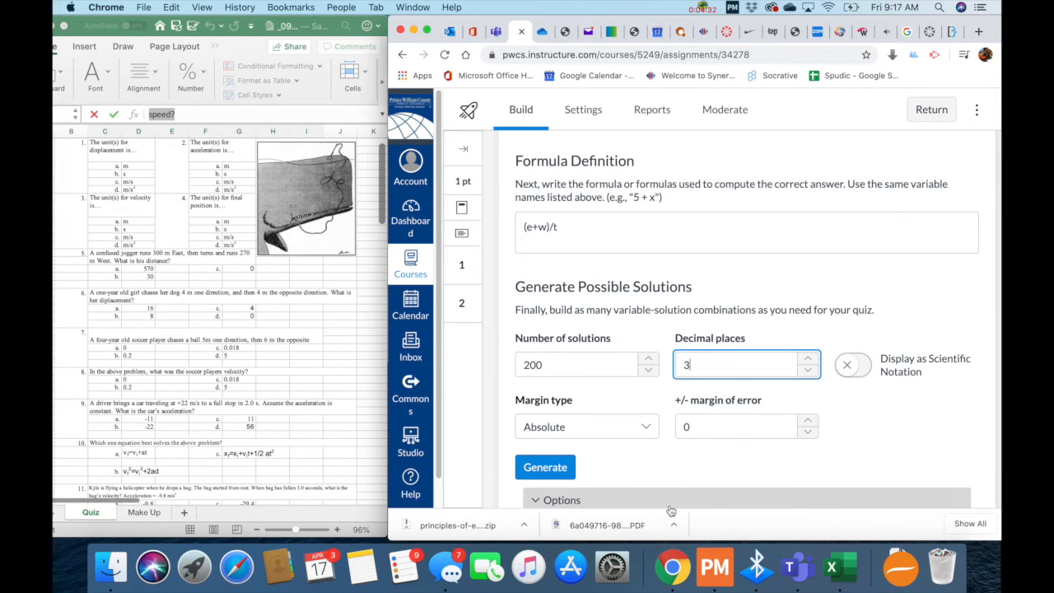
Step: Set the margin type of the generated solutions to Percent and the margin of error to 5%
left_click(607, 438)
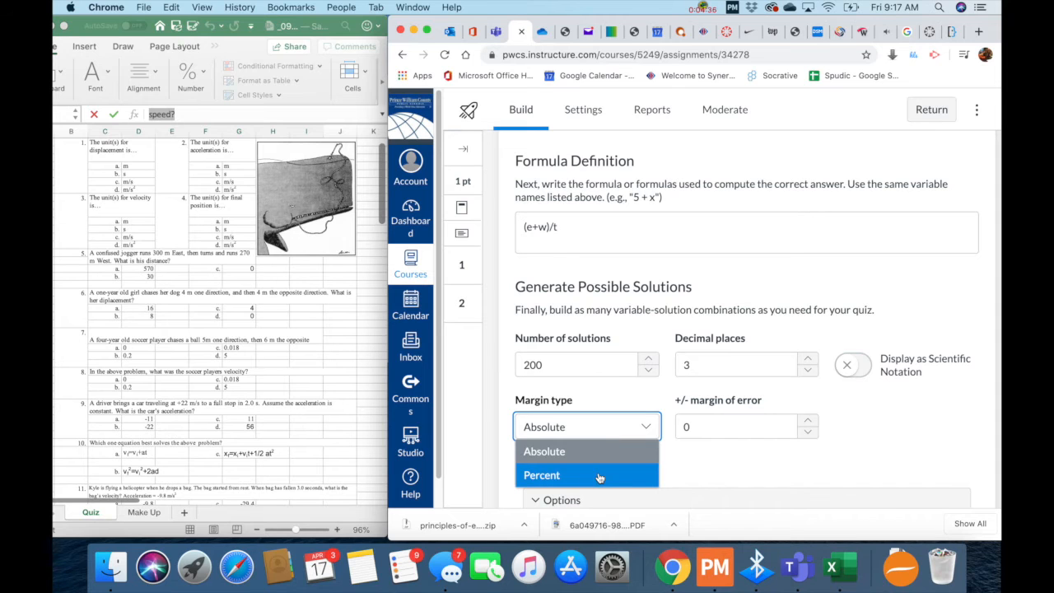
left_click(600, 476)
left_click(702, 428)
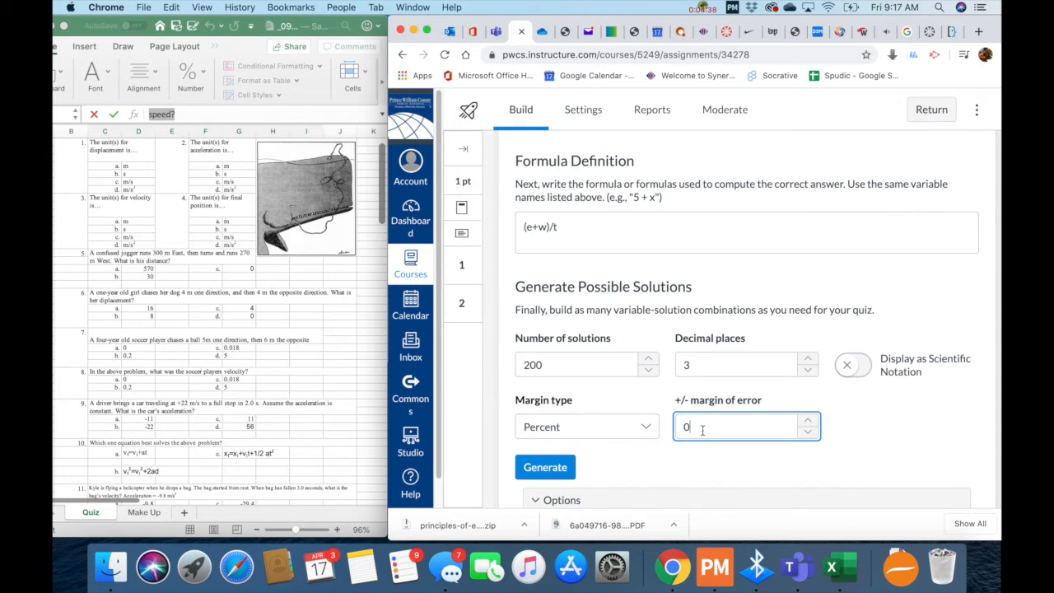
double_click(702, 428)
type("5%")
Step: Generate the 200 possible solutions for the Speed Calculation question and review the table of variable values and results
scroll(722, 376, "down", 5)
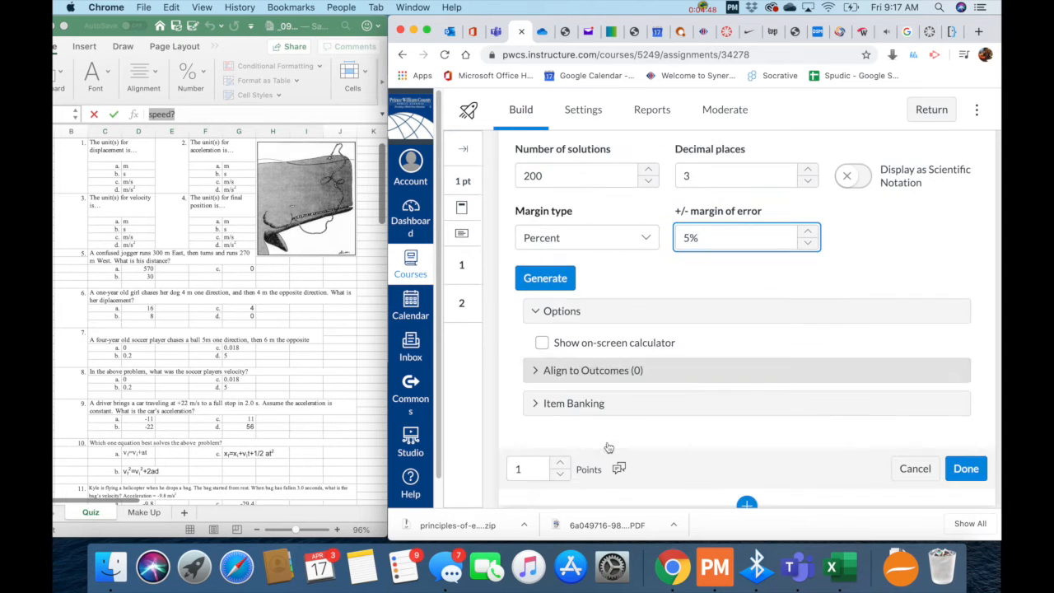
left_click(552, 280)
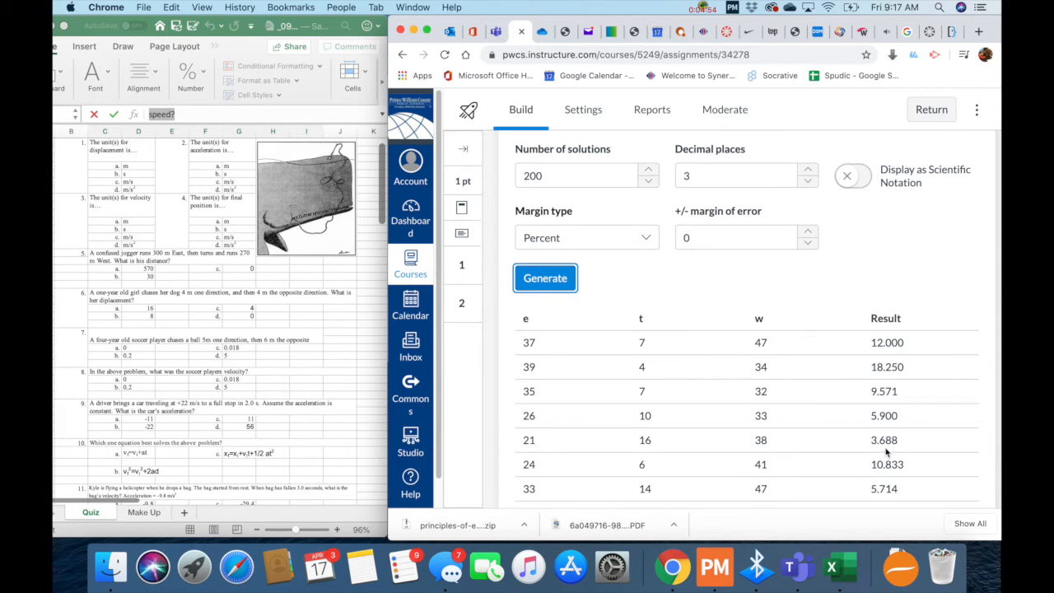
scroll(887, 449, "down", 2)
scroll(887, 446, "down", 10)
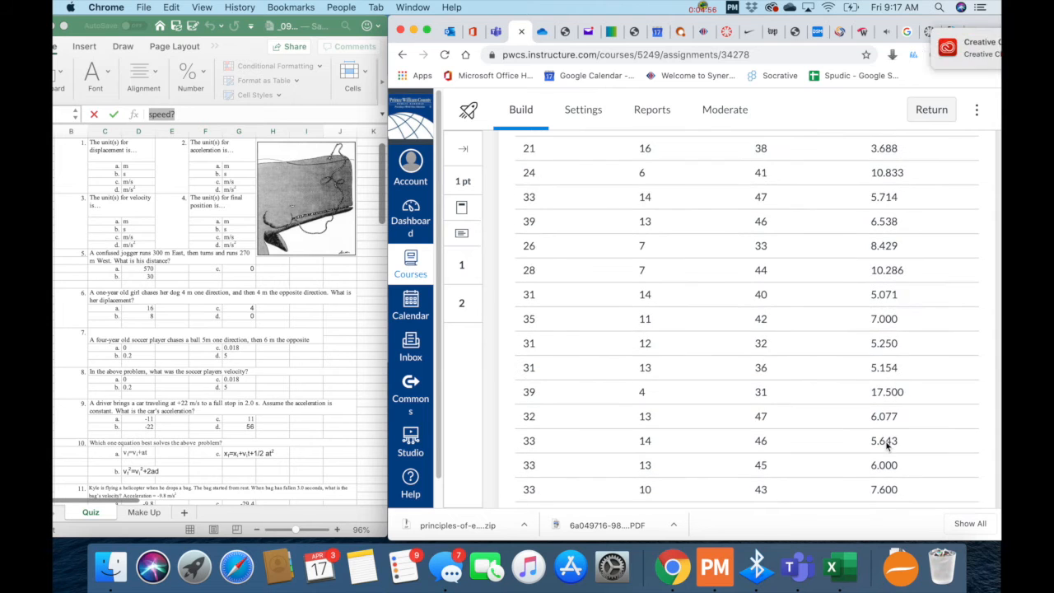
scroll(887, 447, "down", 10)
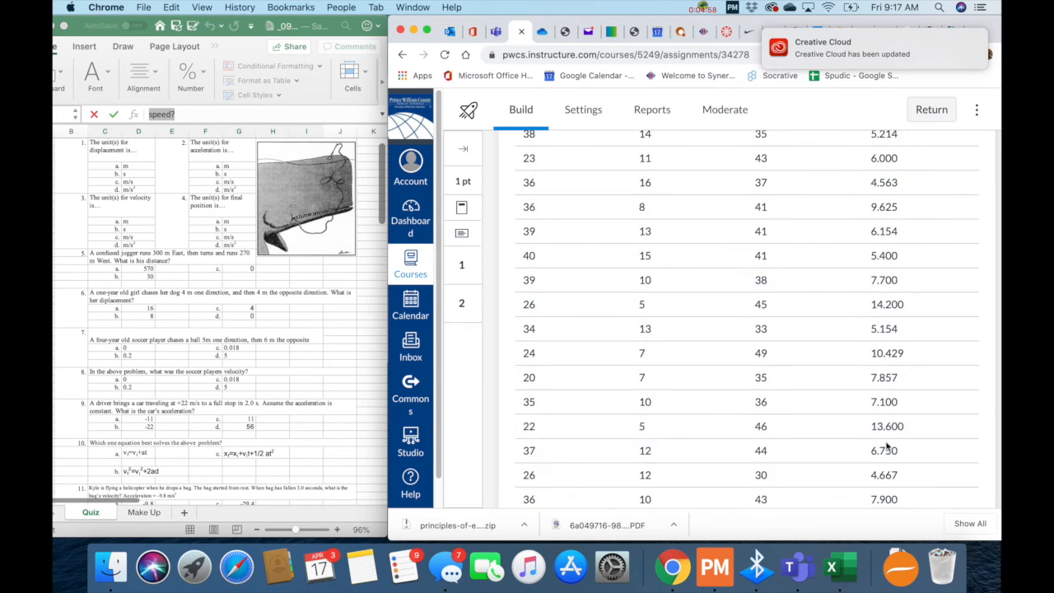
scroll(887, 445, "down", 10)
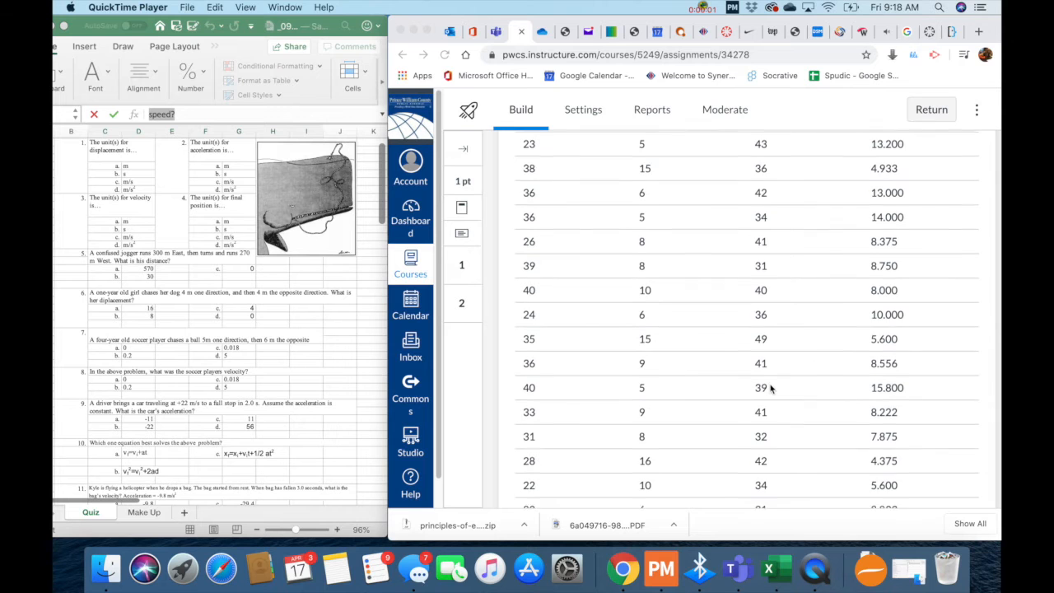
scroll(771, 388, "down", 10)
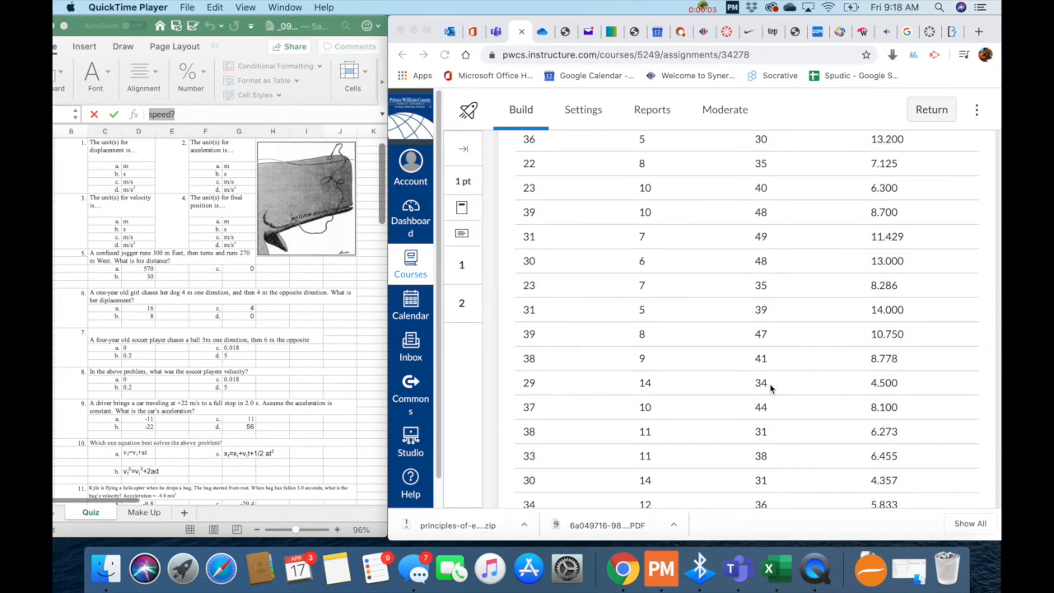
scroll(771, 389, "down", 10)
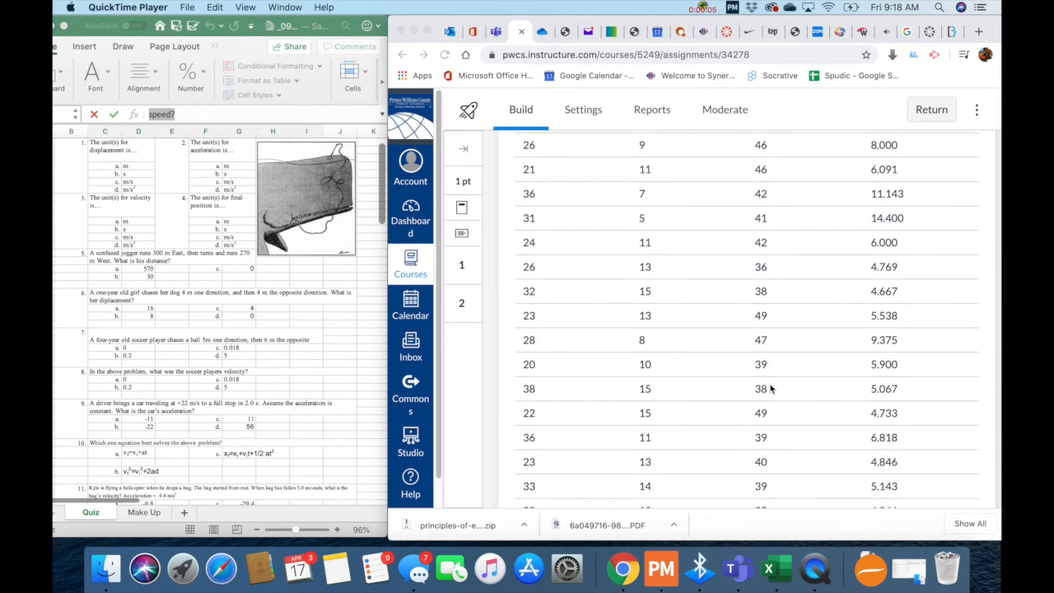
scroll(771, 389, "down", 10)
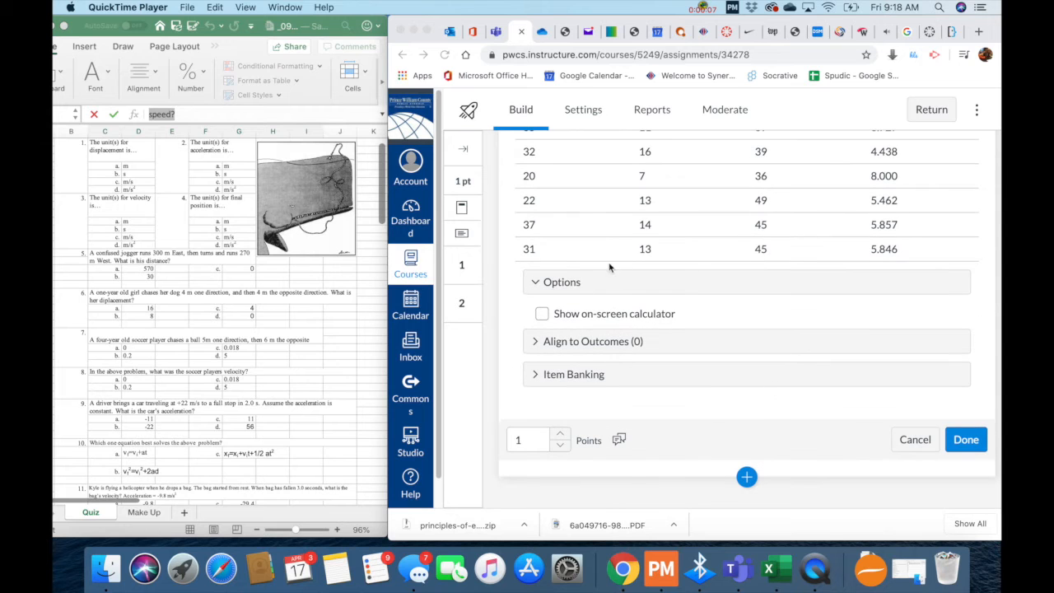
Step: Show an on-screen scientific calculator for the question and enable One Question at a Time mode
left_click(542, 315)
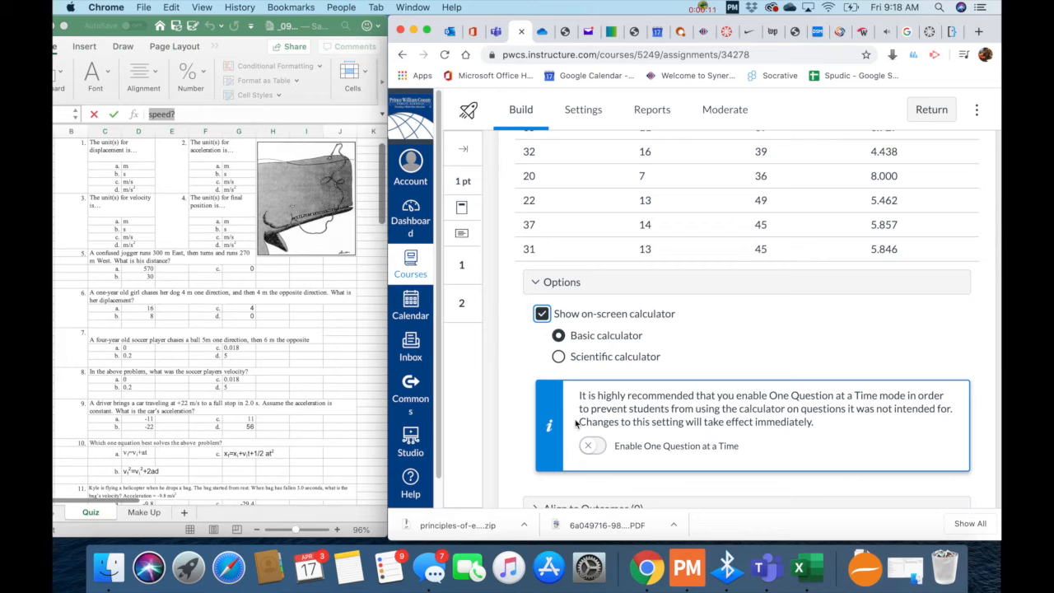
left_click(559, 357)
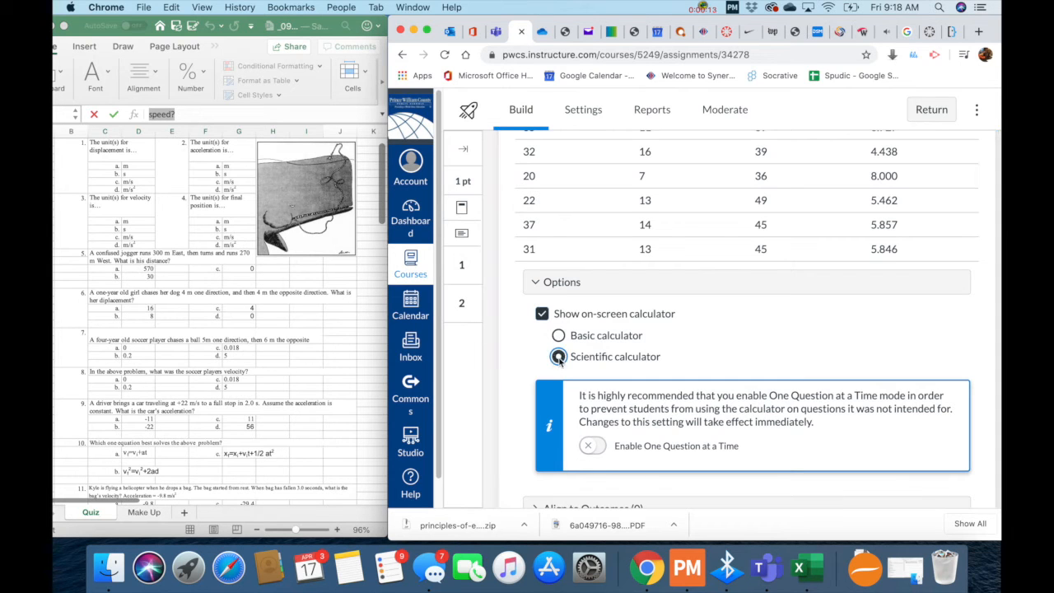
left_click(597, 447)
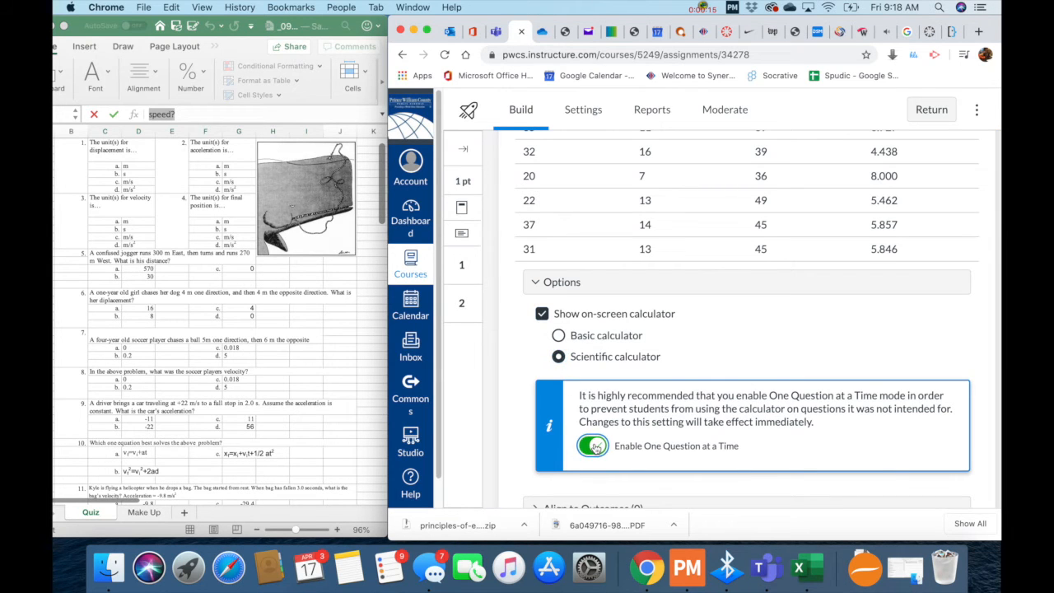
Step: Expand the question's Item Banking options, then save the Speed Calculation question without adding it to a bank
scroll(748, 459, "down", 3)
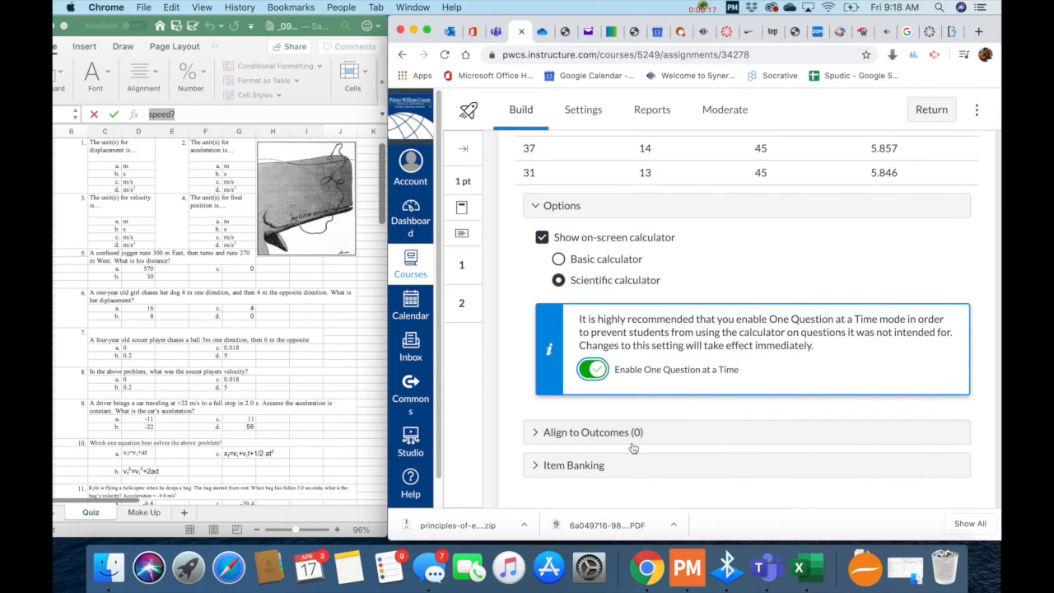
left_click(548, 467)
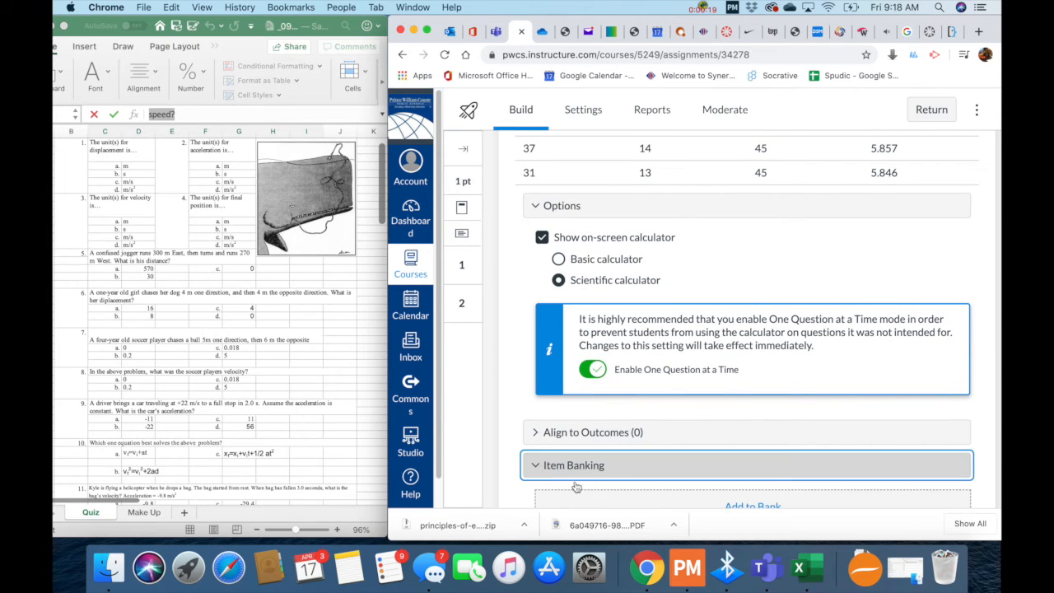
scroll(623, 476, "down", 2)
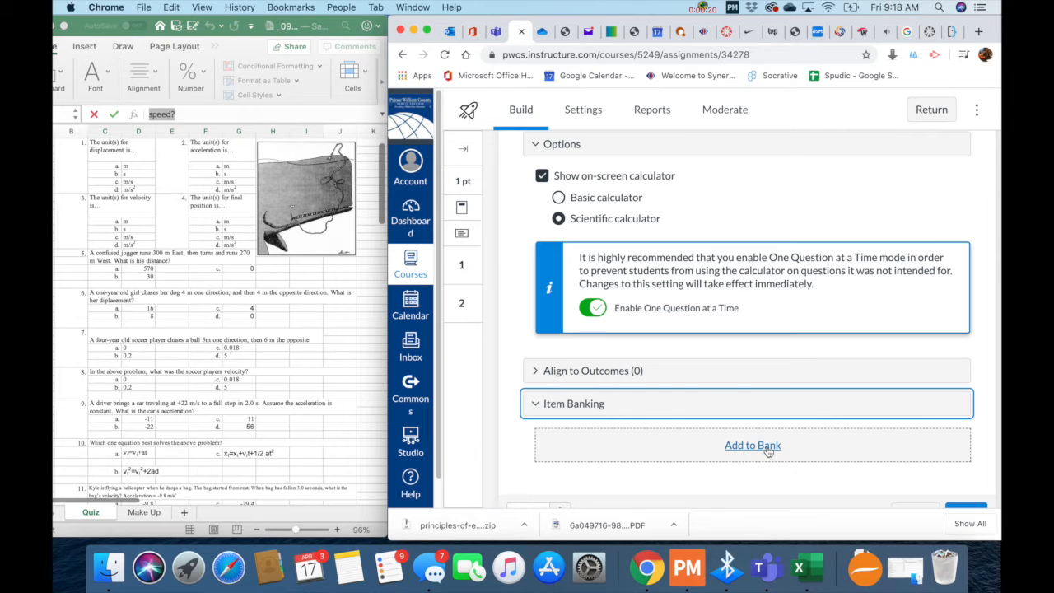
scroll(742, 454, "down", 3)
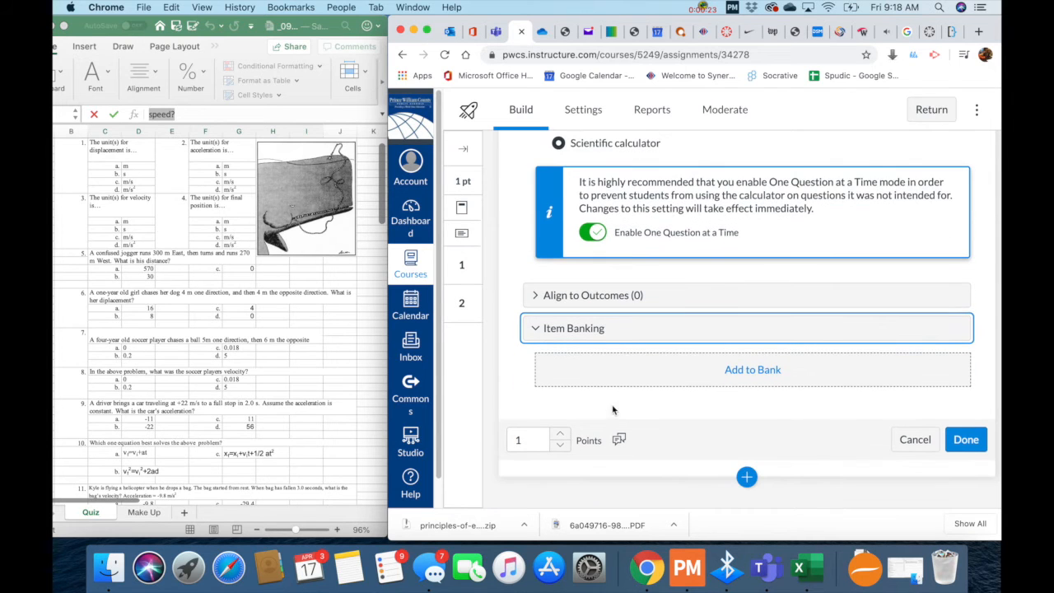
left_click(968, 443)
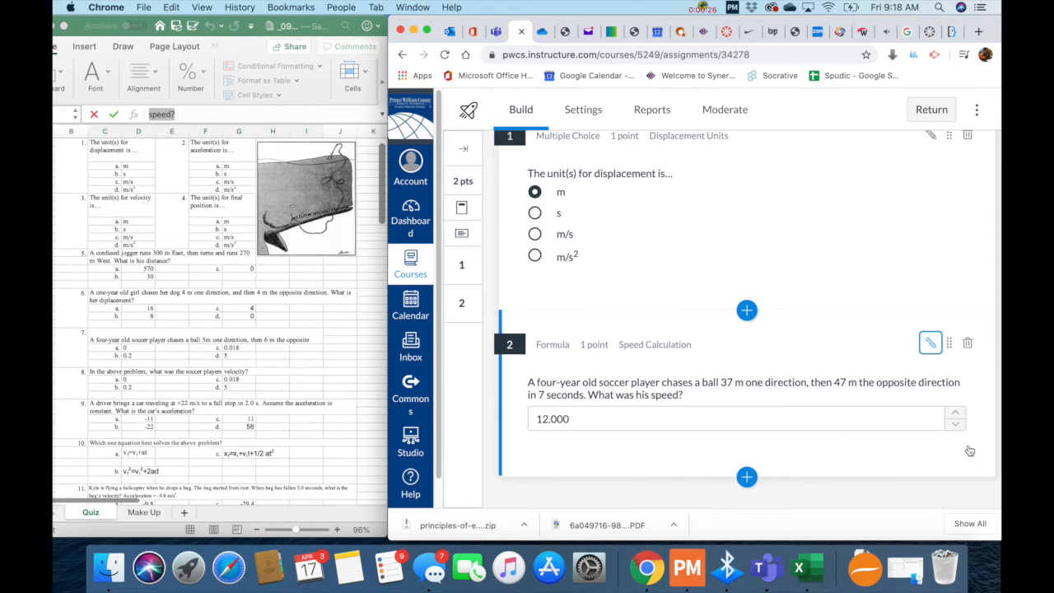
scroll(692, 409, "up", 3)
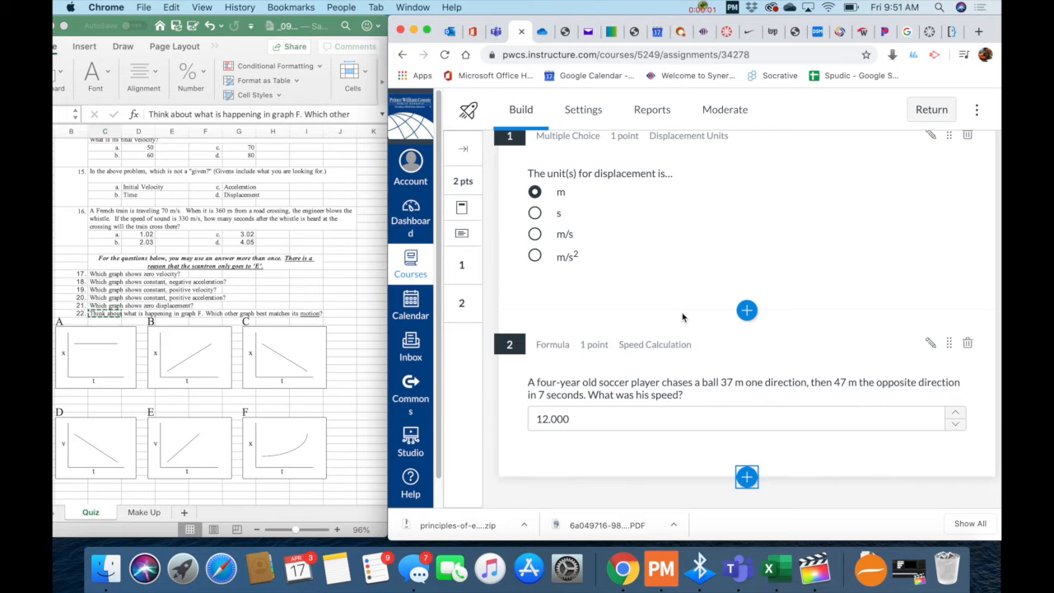
Step: Add a Matching question after the Speed Calculation question and title it "Matching Motion to Graphs"
left_click(747, 477)
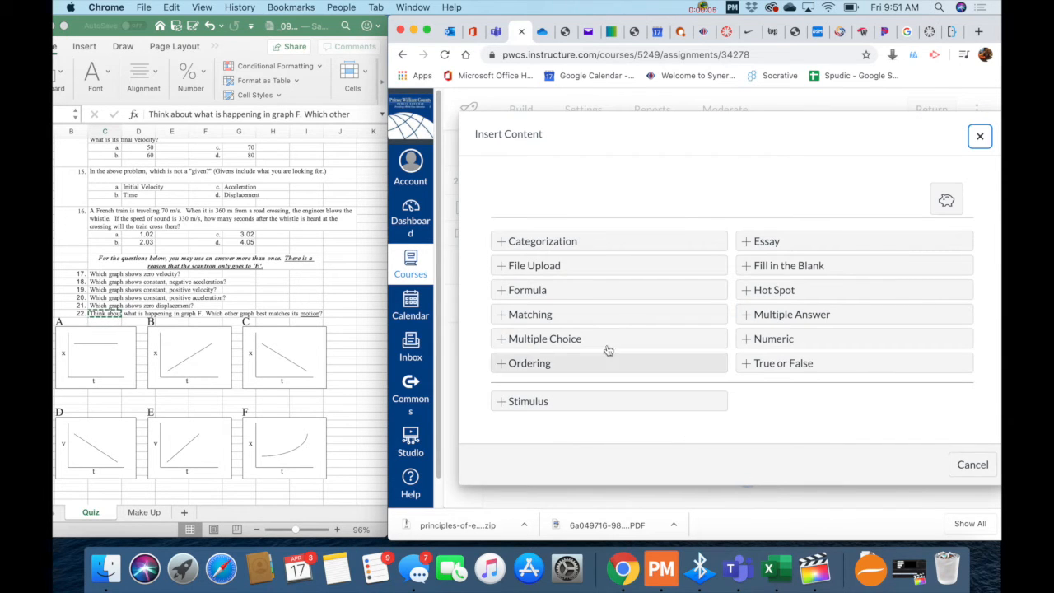
left_click(569, 315)
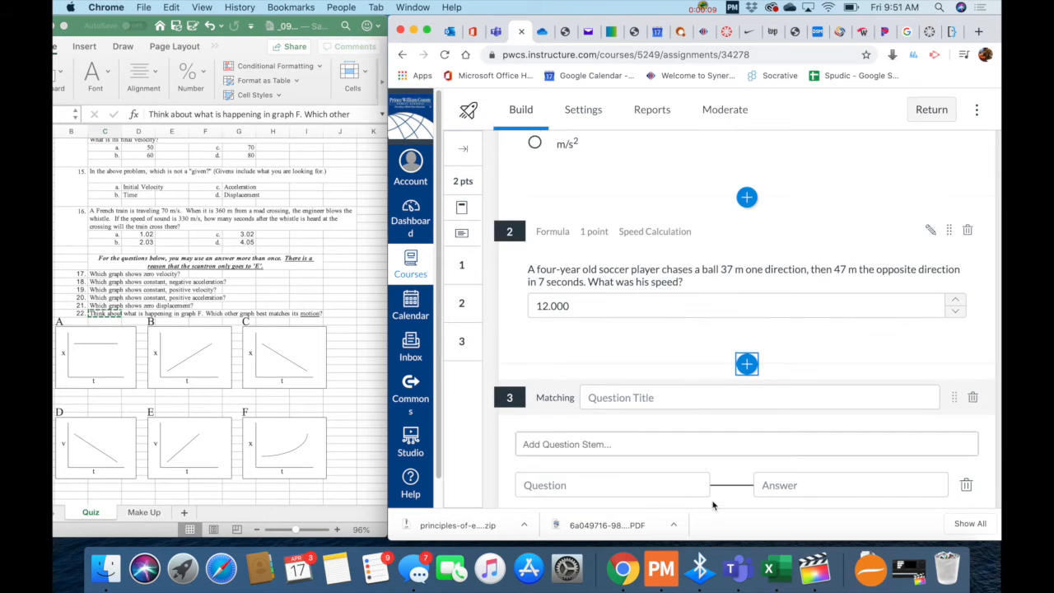
left_click(646, 324)
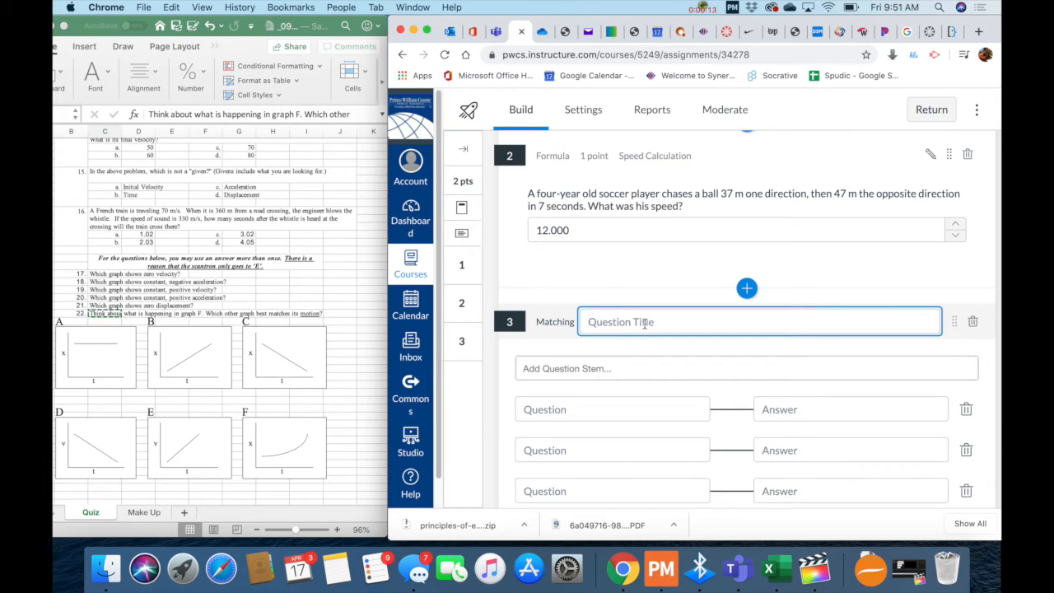
type("Matching Motion to Graphs")
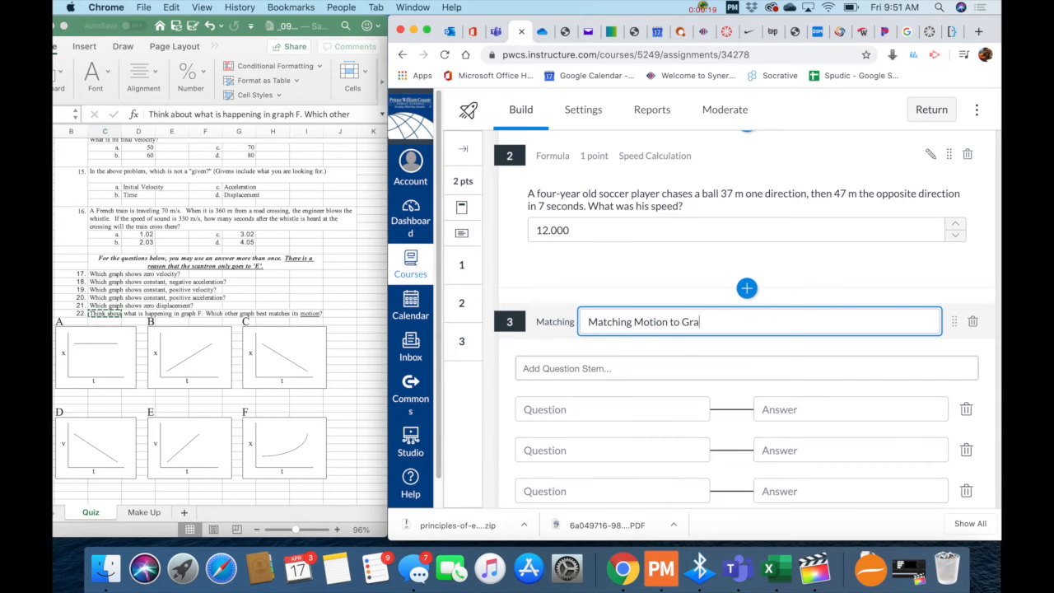
Step: Write the question stem "Please match the motion to the correct graph." with correct spelling and start a new line below it
left_click(601, 368)
type("Please ma")
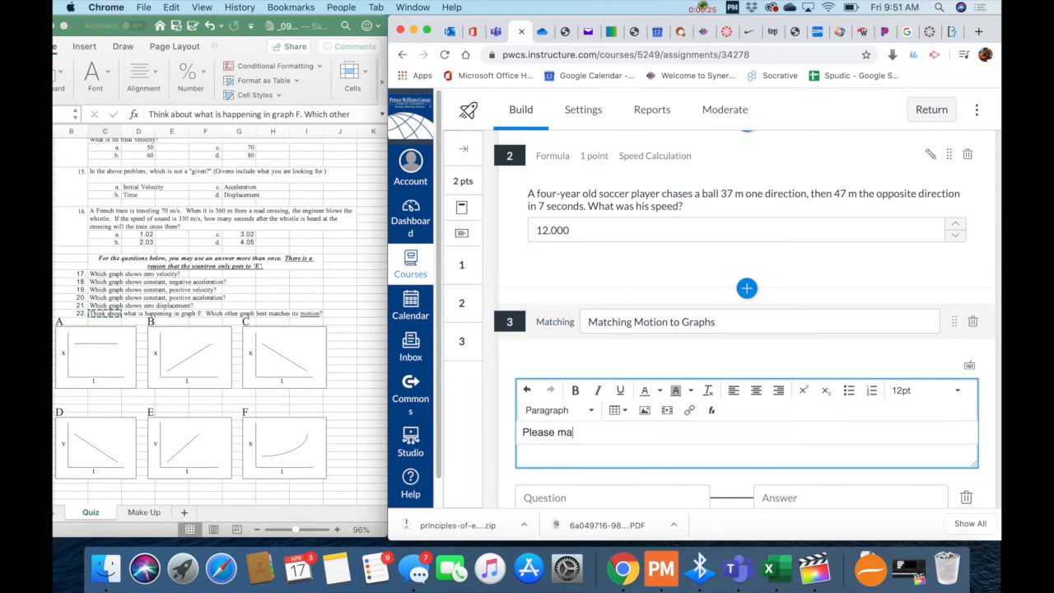
type("tch the motino")
key("BackSpace")
key("BackSpace")
key("BackSpace")
type("on to the co")
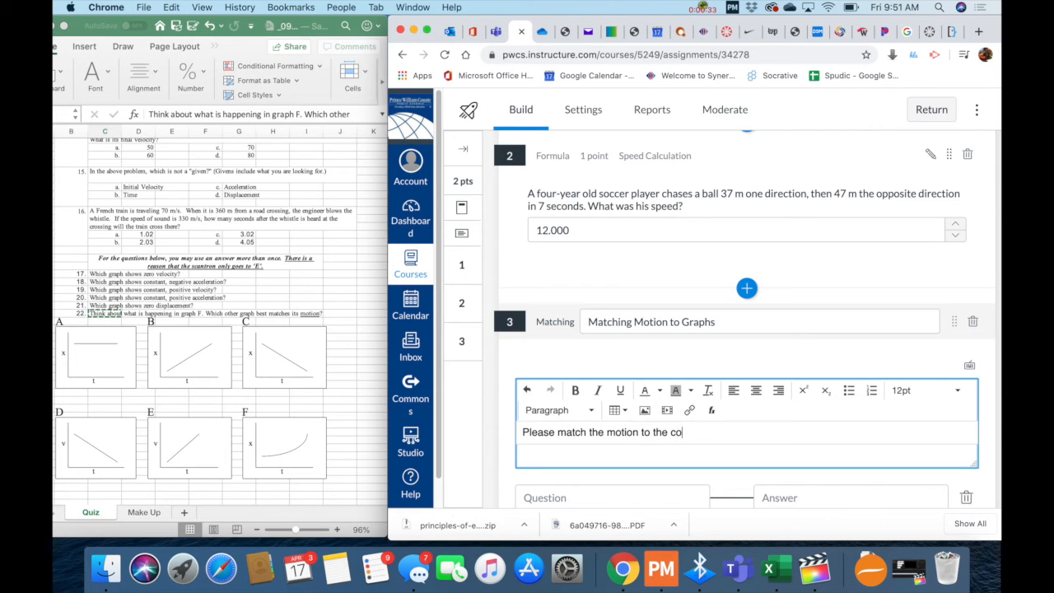
type("rect graph.")
right_click(679, 433)
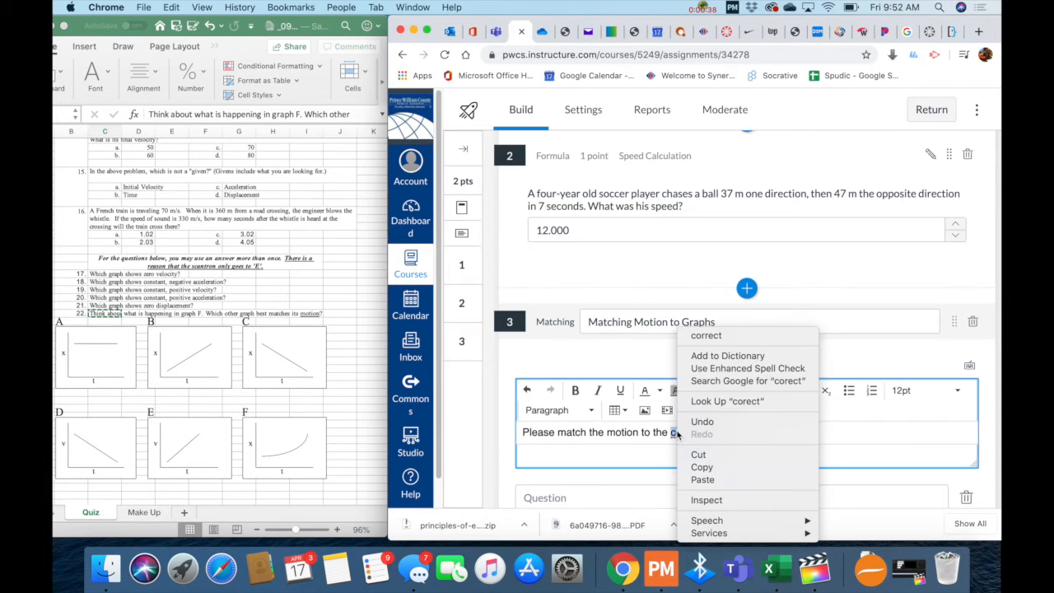
left_click(724, 338)
left_click(745, 437)
key("Return")
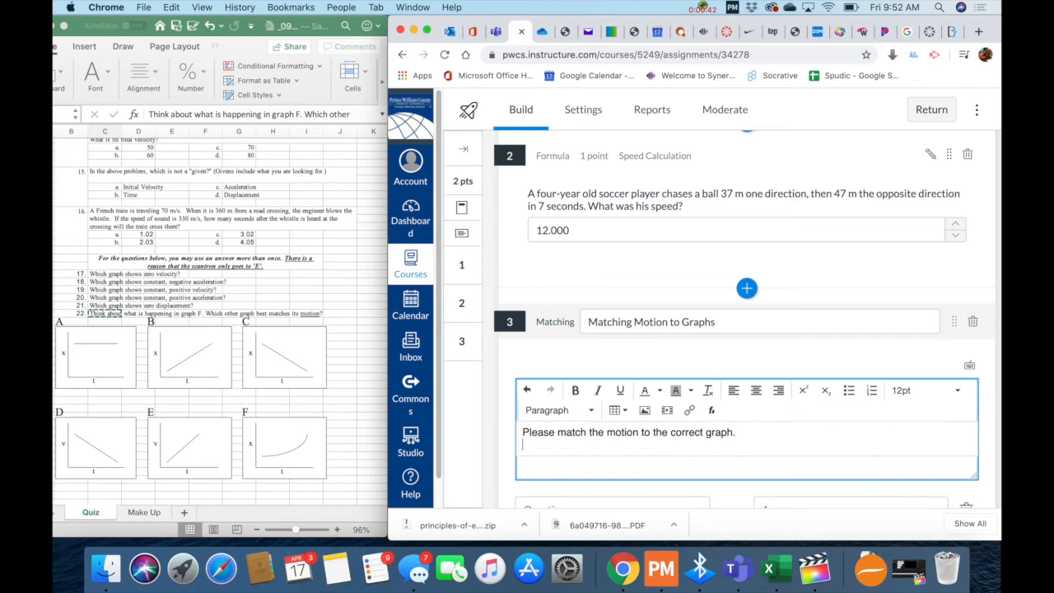
Step: Embed the image Graphs for Quiz.jpg from the 01 Velocity and Acceleration folder below the stem text
left_click(645, 411)
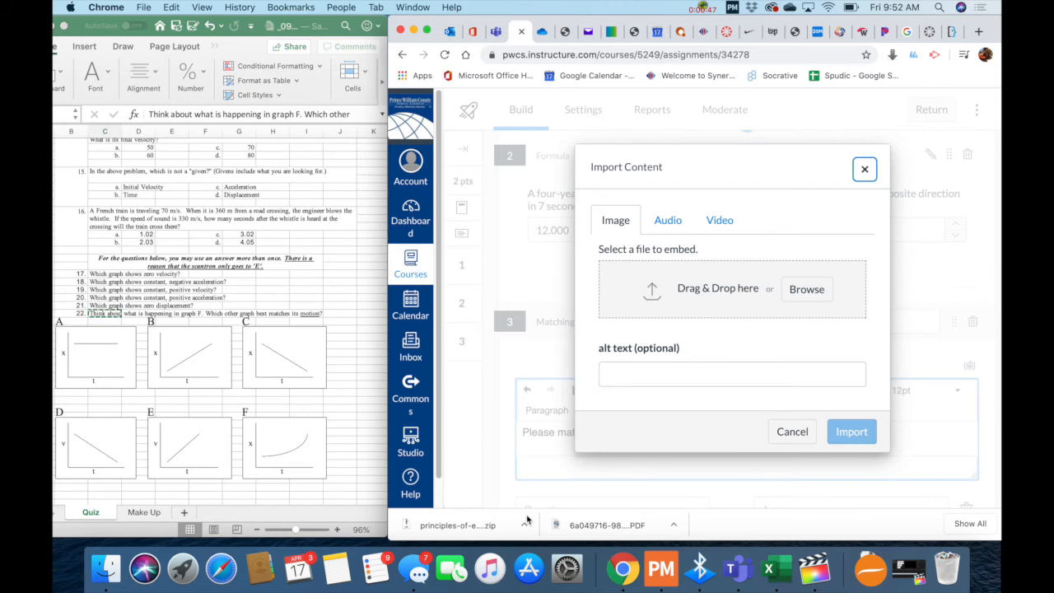
left_click(121, 565)
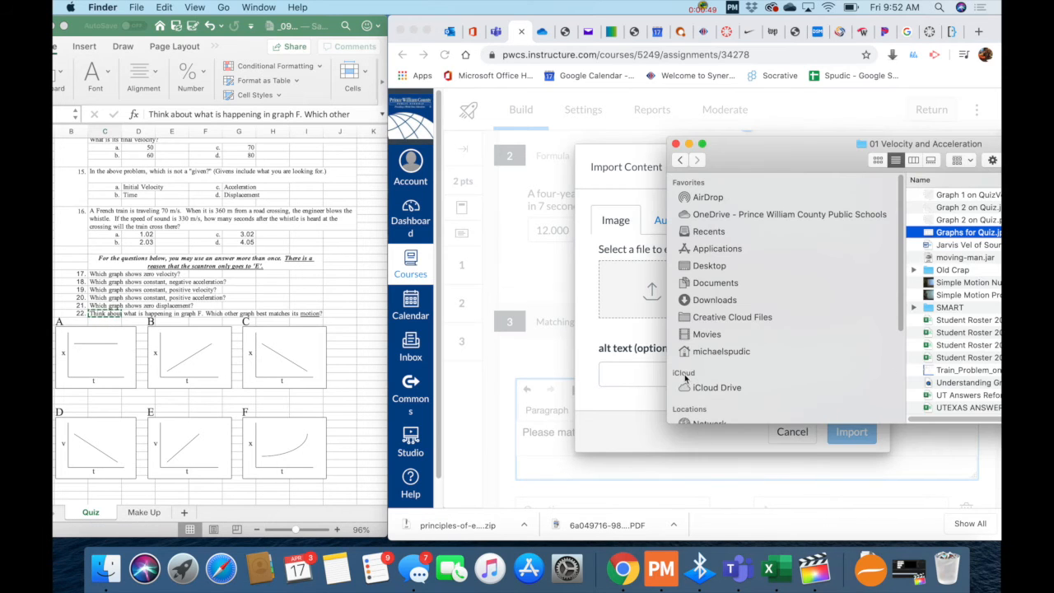
left_click_drag(962, 237, 625, 314)
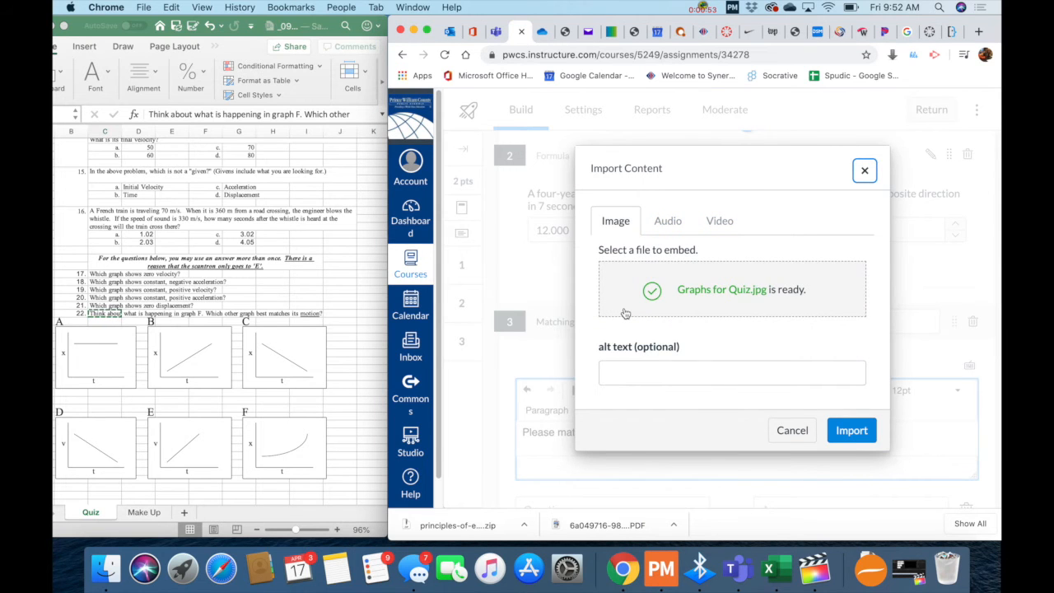
left_click(843, 434)
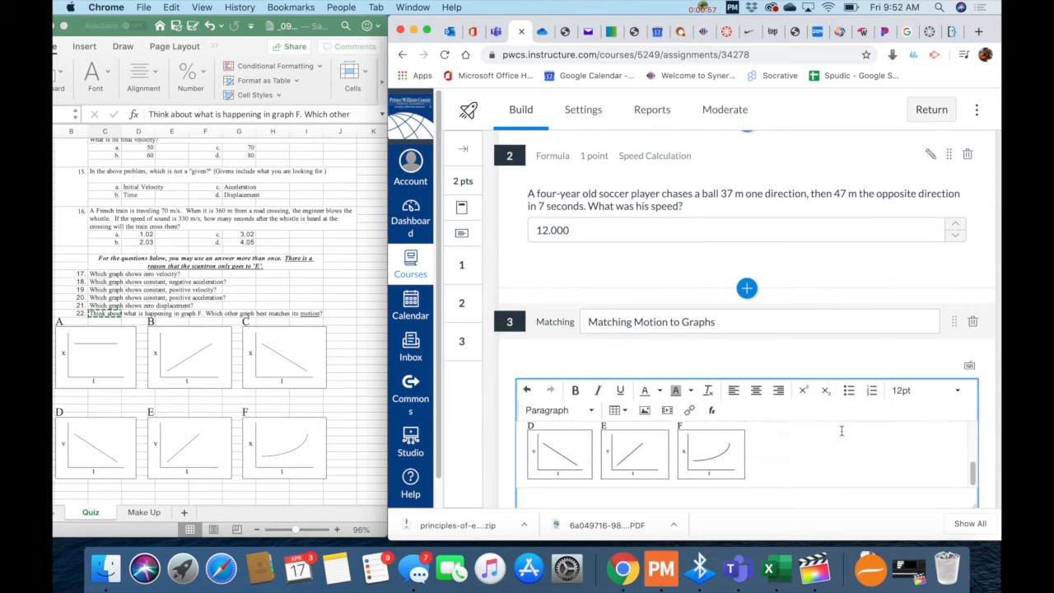
scroll(824, 433, "down", 3)
scroll(689, 338, "up", 3)
scroll(689, 338, "down", 3)
scroll(712, 375, "down", 3)
Step: Copy "Which graph shows zero velocity?" from the Excel quiz into the first matching pair and give it the answer A
left_click(616, 315)
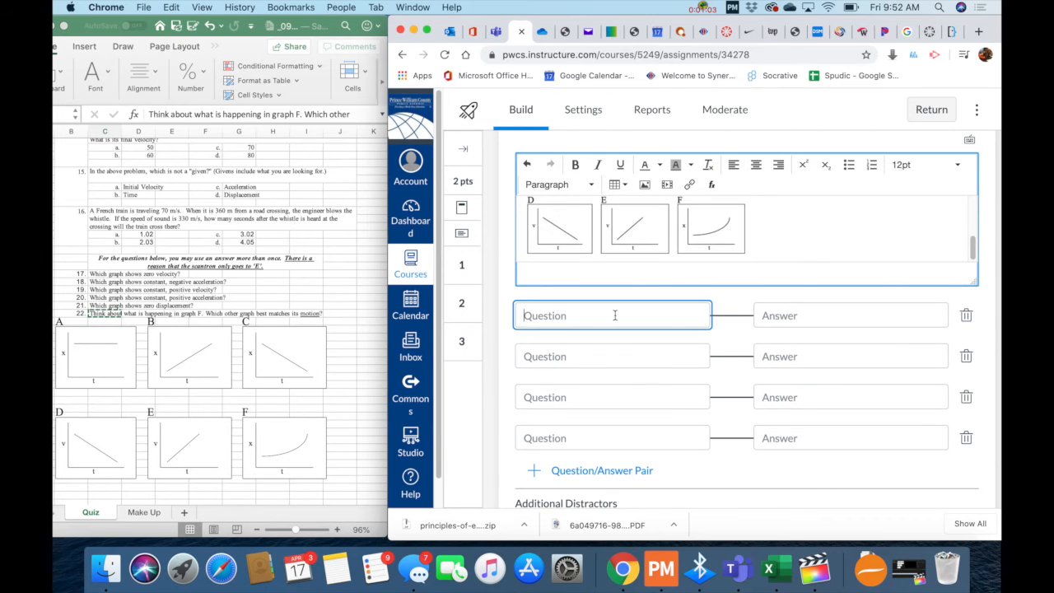
scroll(615, 315, "down", 2)
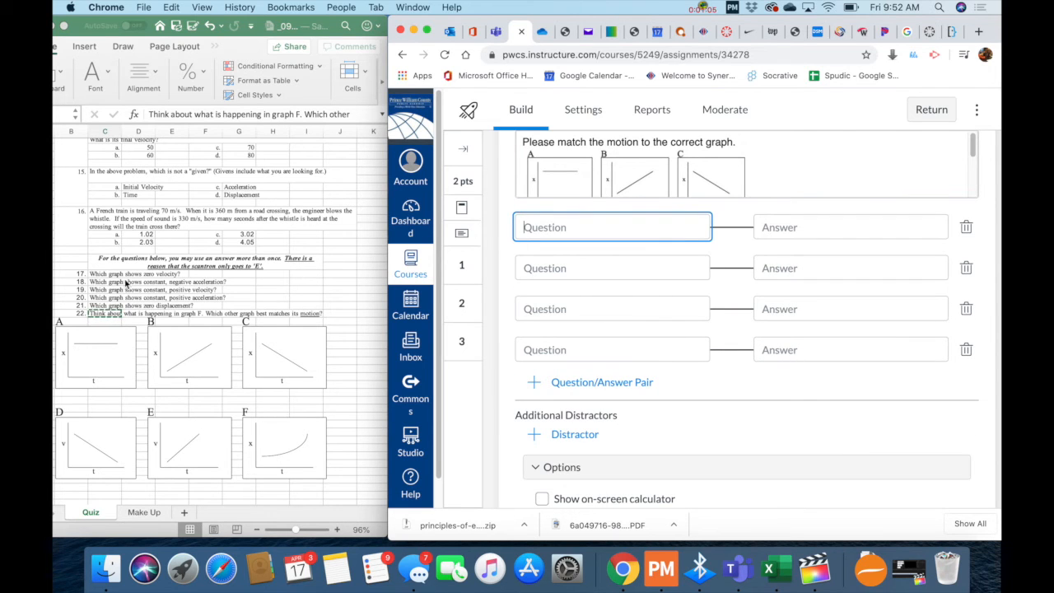
left_click(116, 283)
left_click(106, 274)
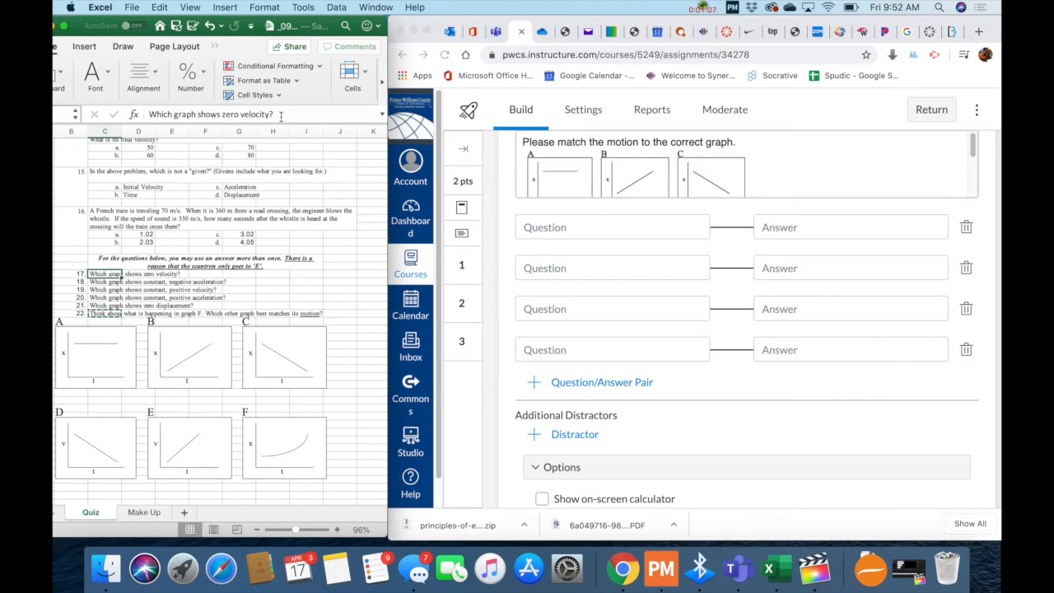
left_click_drag(265, 117, 136, 116)
key("super+c")
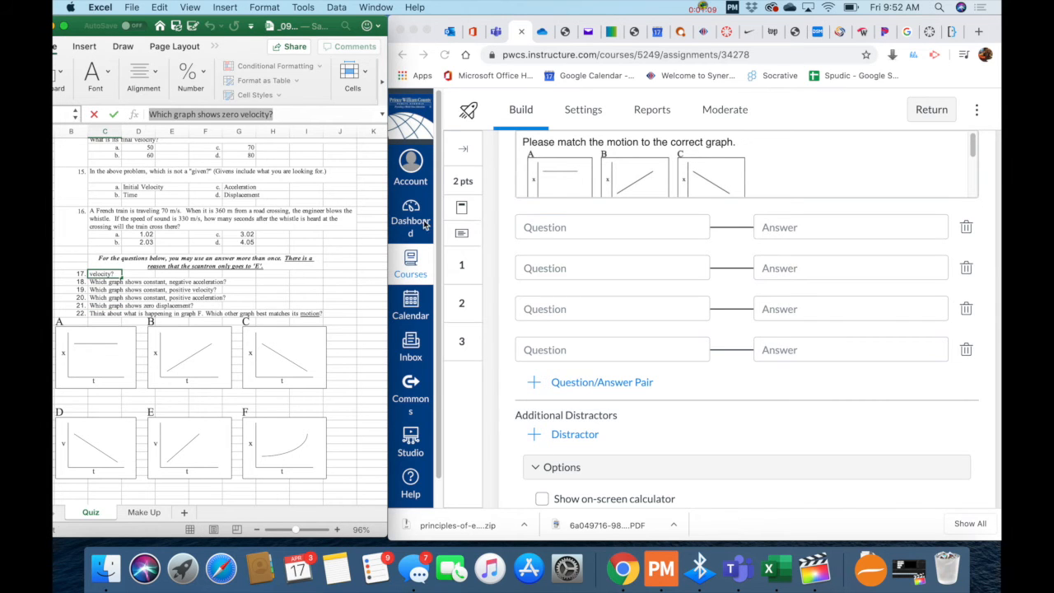
left_click(582, 231)
key("super+v")
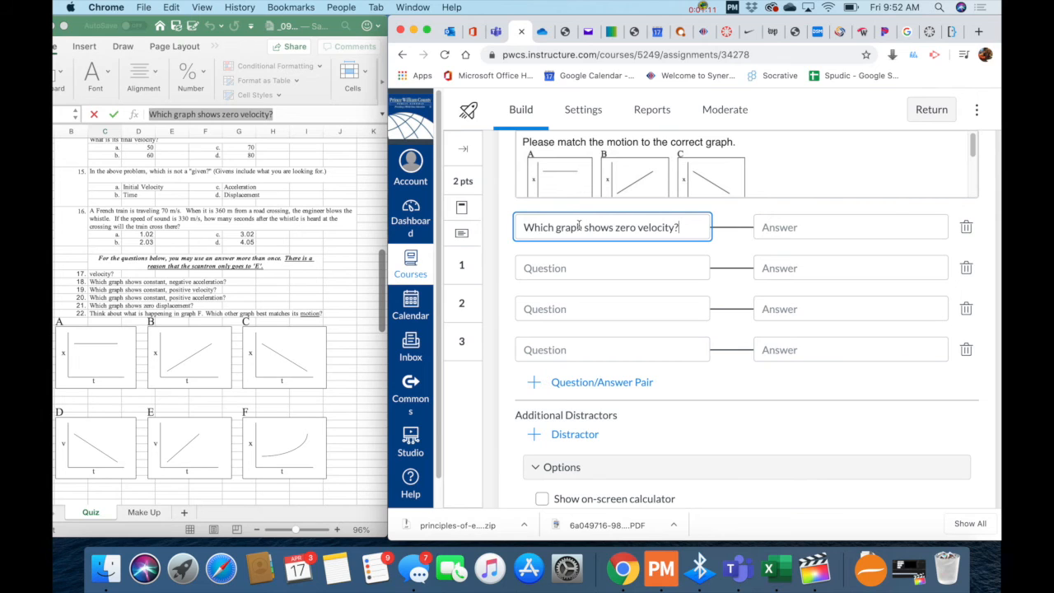
left_click(789, 235)
type("A")
Step: Copy "Which graph shows constant, negative acceleration?" from the Excel quiz into the second matching pair with the answer D
left_click(706, 265)
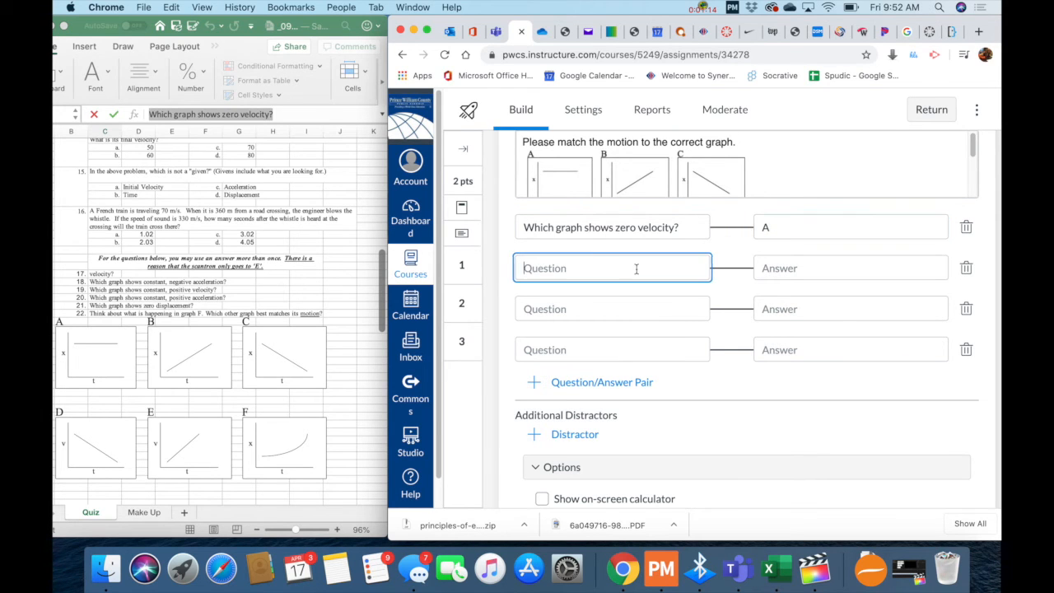
left_click(93, 280)
left_click(94, 283)
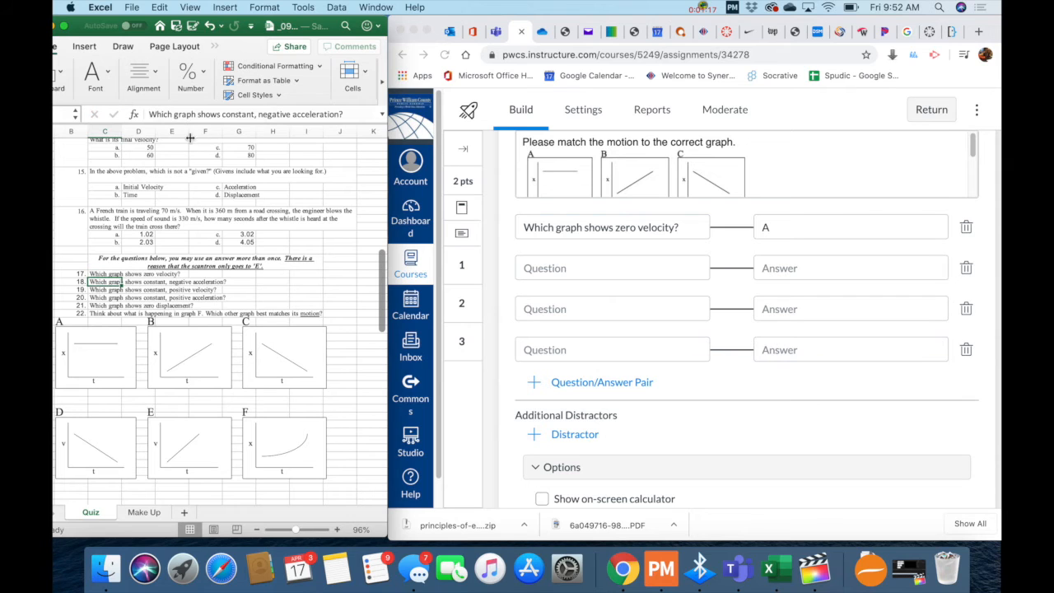
left_click_drag(147, 114, 346, 117)
key("super+c")
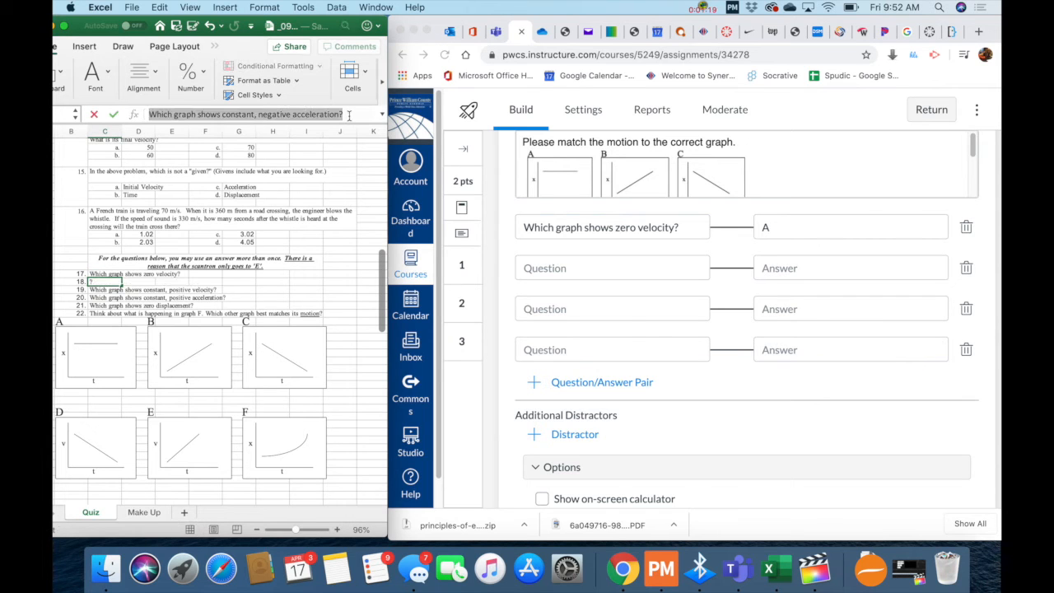
left_click(615, 269)
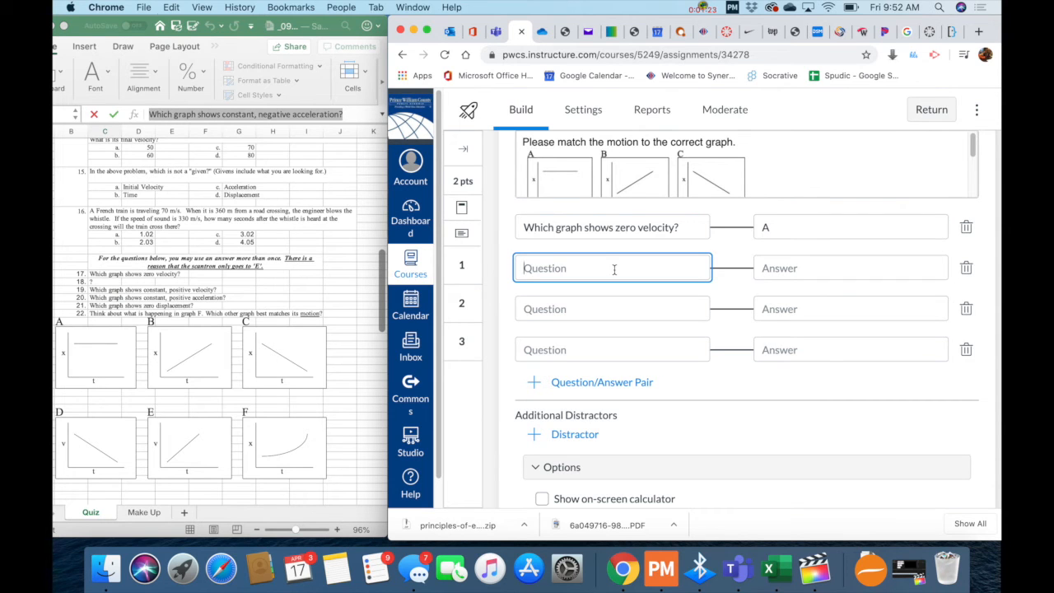
key("super+v")
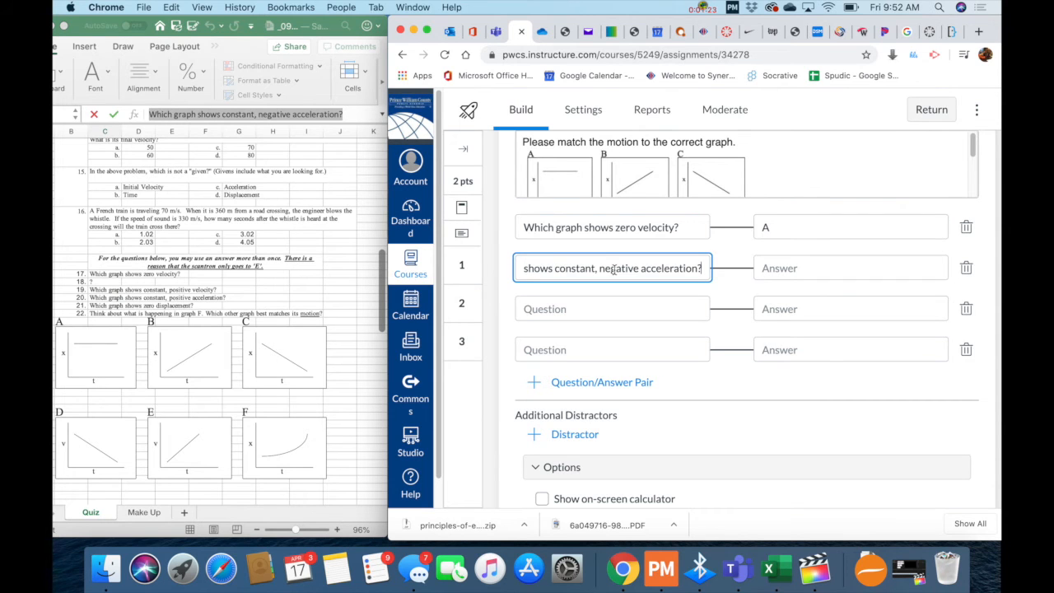
left_click(797, 270)
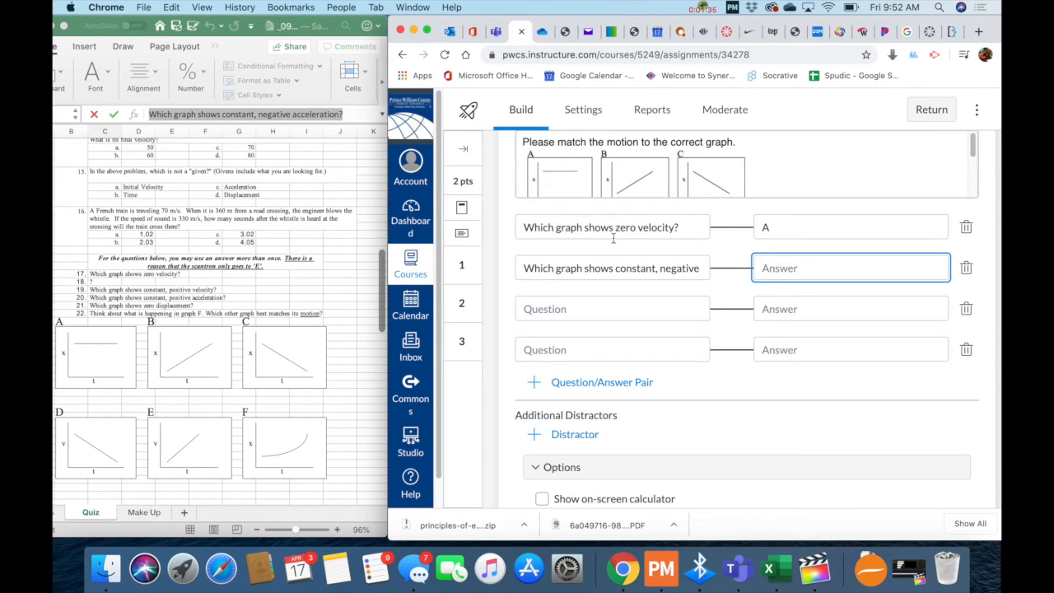
type("D")
Step: Copy "Which graph shows constant, positive velocity?" from the Excel quiz into the third matching pair with the answer B
left_click(592, 297)
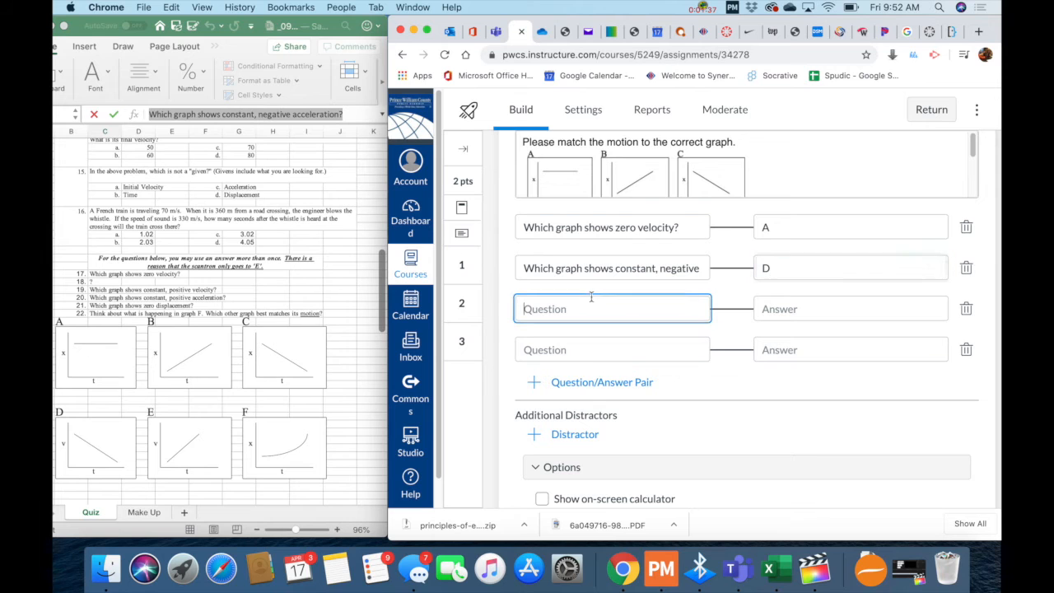
left_click(120, 291)
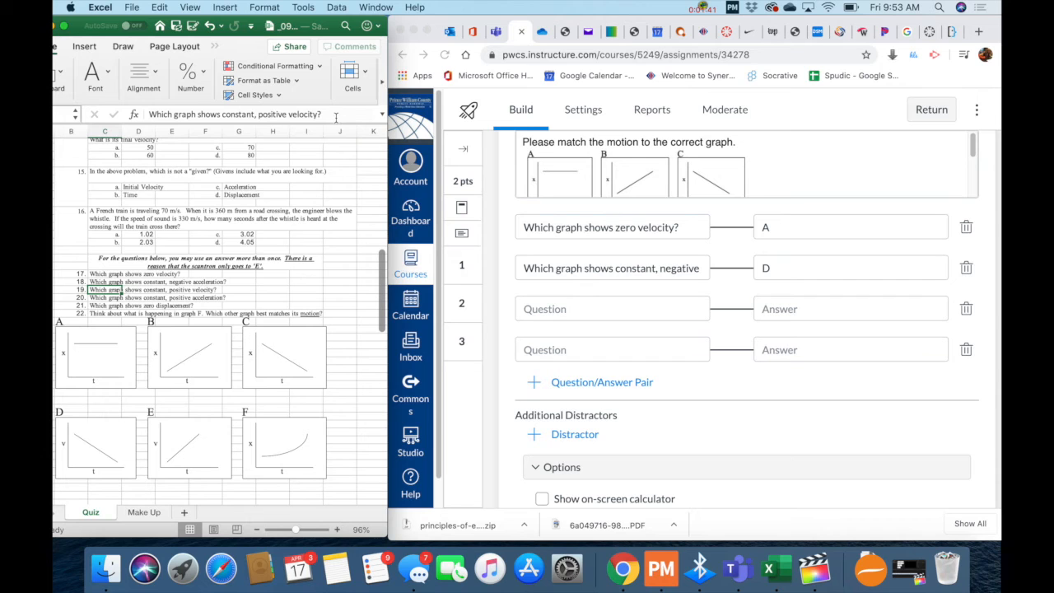
left_click_drag(323, 114, 123, 116)
key("super+c")
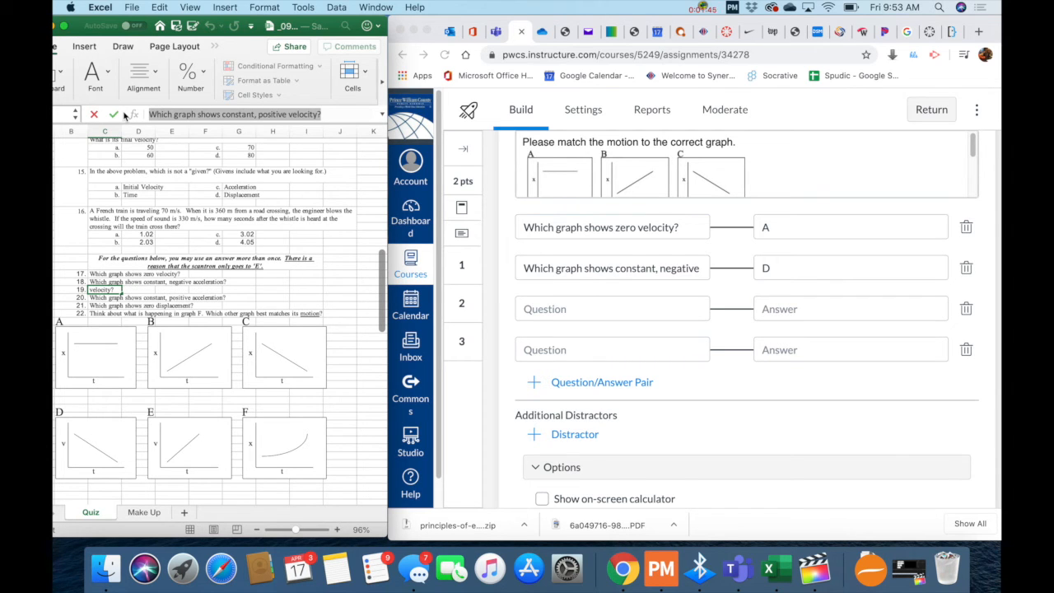
left_click(545, 309)
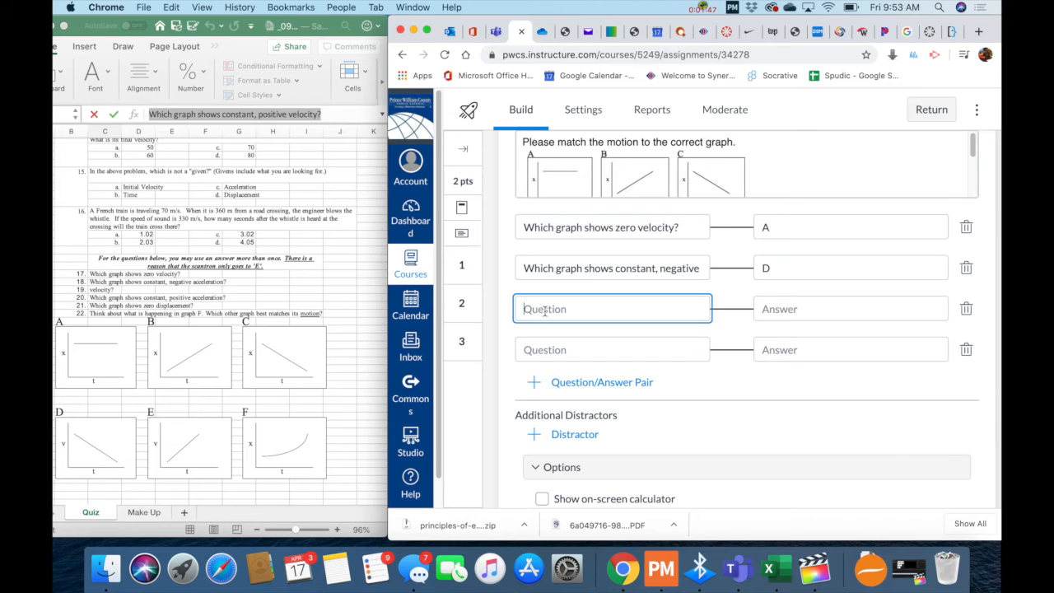
key("super+v")
left_click(796, 310)
type("B")
Step: Copy Excel question 21 into the fourth matching question and reword it as "Which graph best shows zero displacement?"
left_click(602, 356)
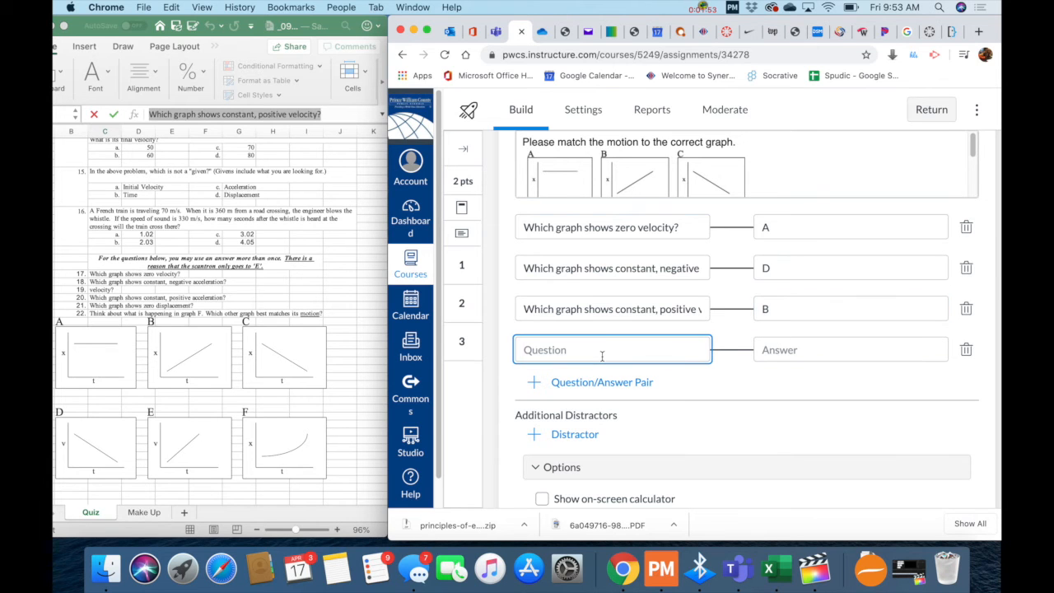
left_click(98, 305)
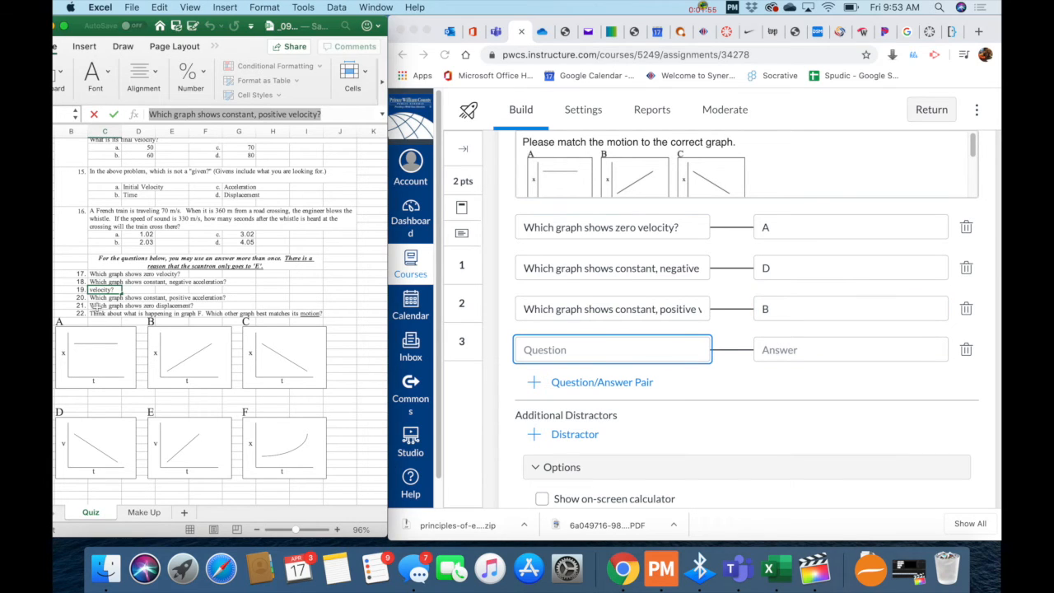
left_click(99, 305)
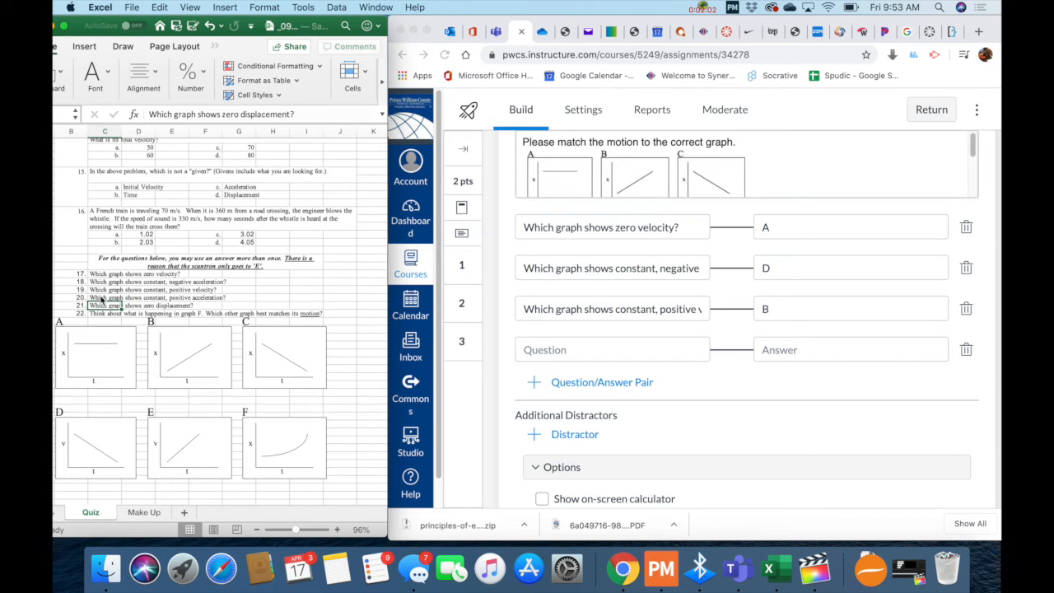
left_click_drag(317, 113, 99, 107)
key("super+c")
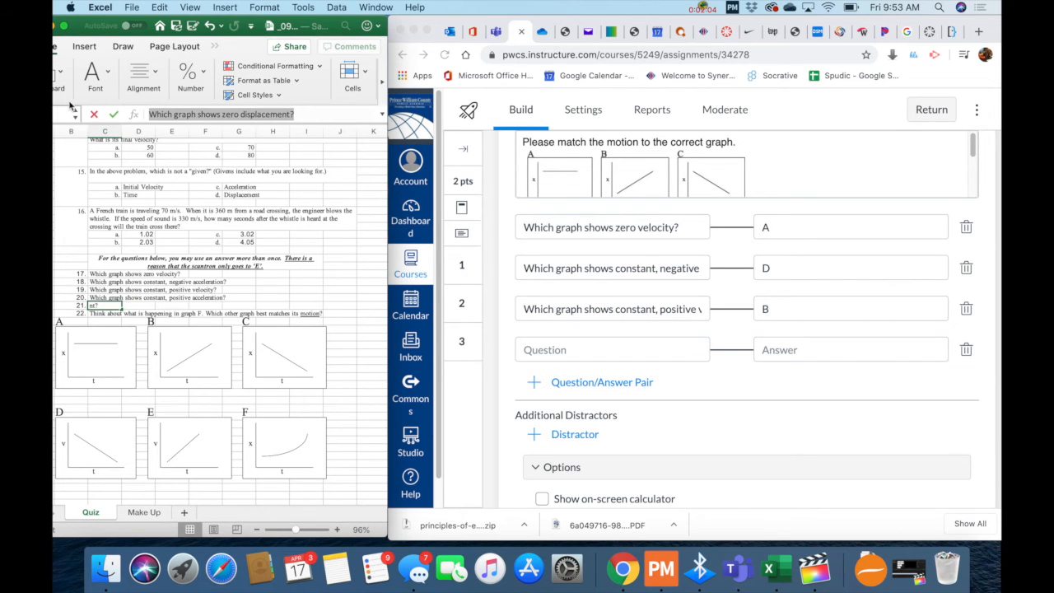
left_click(578, 350)
key("super+v")
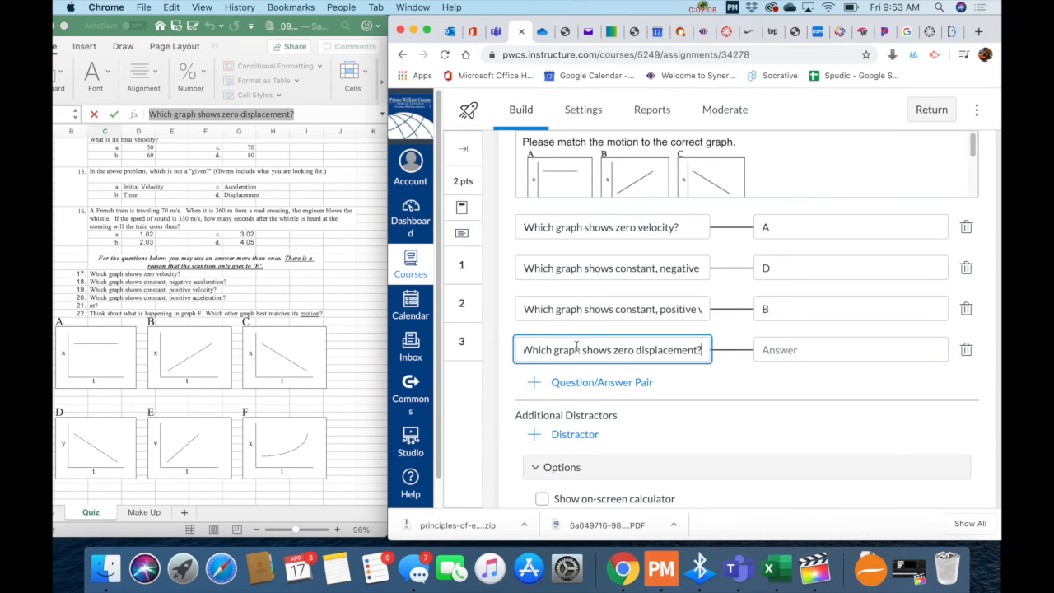
left_click(583, 351)
type("best")
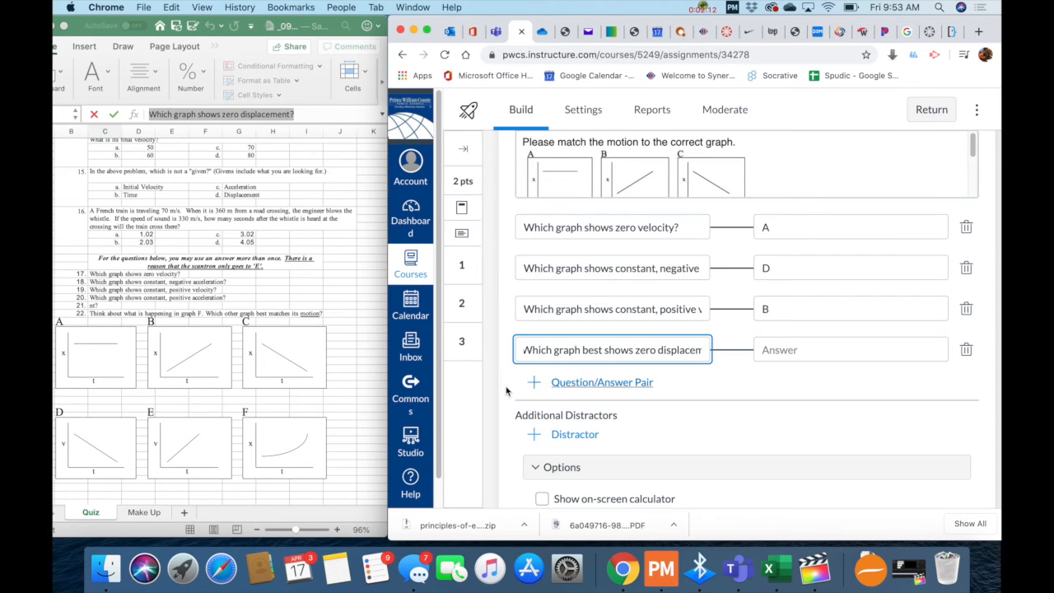
Step: Add the pair "Think about what is happening in graph F. Which other graph best matches its motion?" with answer E and answer the zero-displacement question with C
left_click(615, 384)
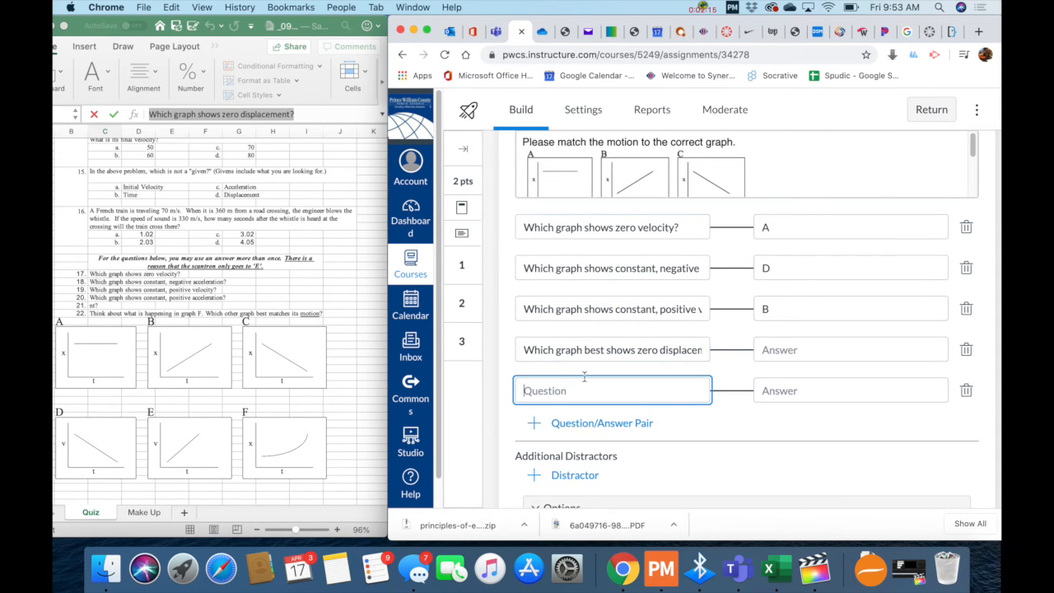
left_click(112, 320)
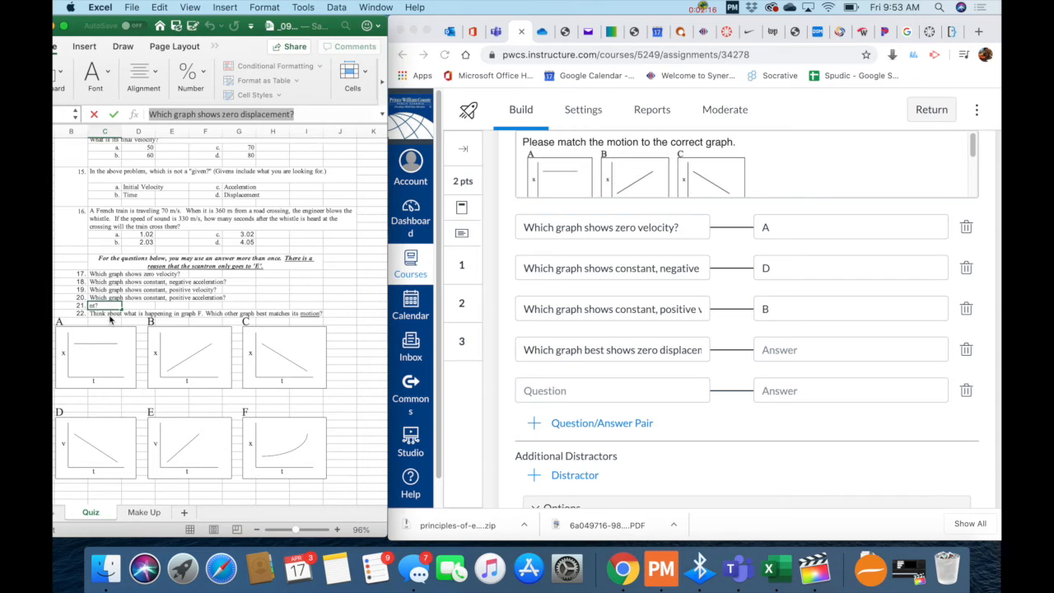
left_click(110, 314)
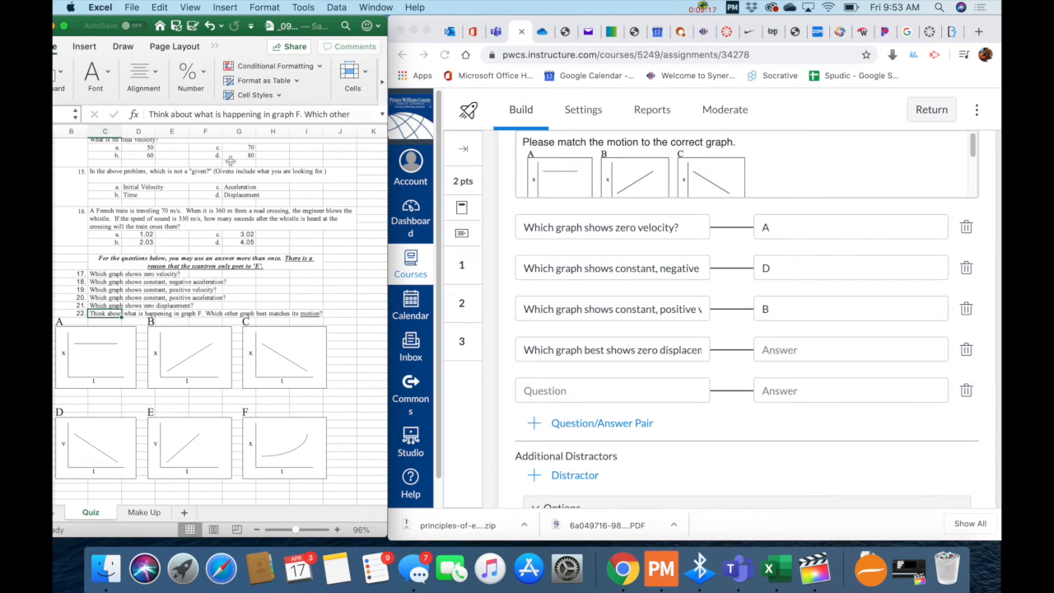
triple_click(337, 116)
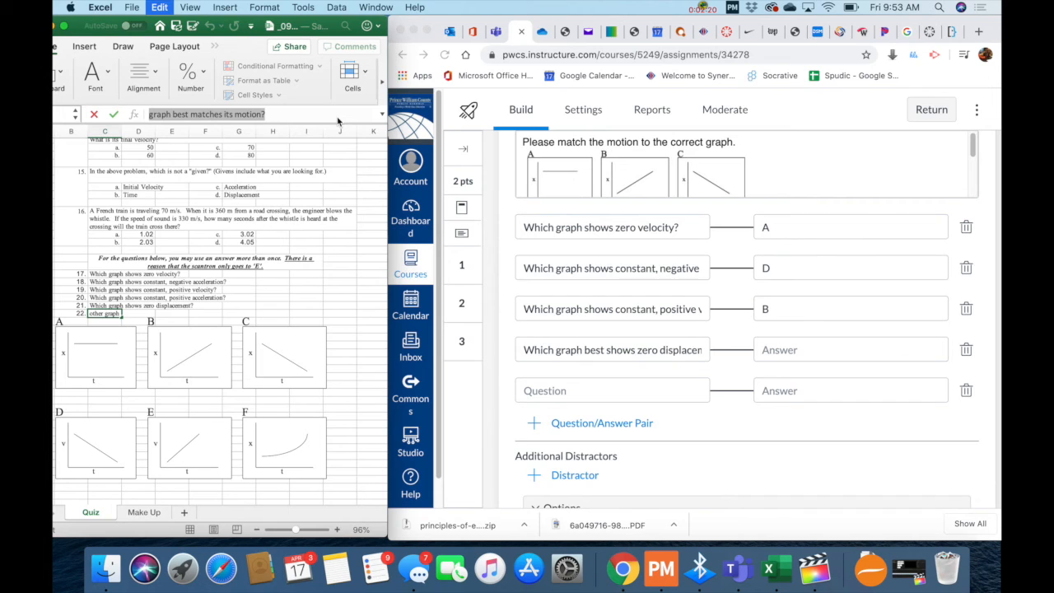
left_click(565, 390)
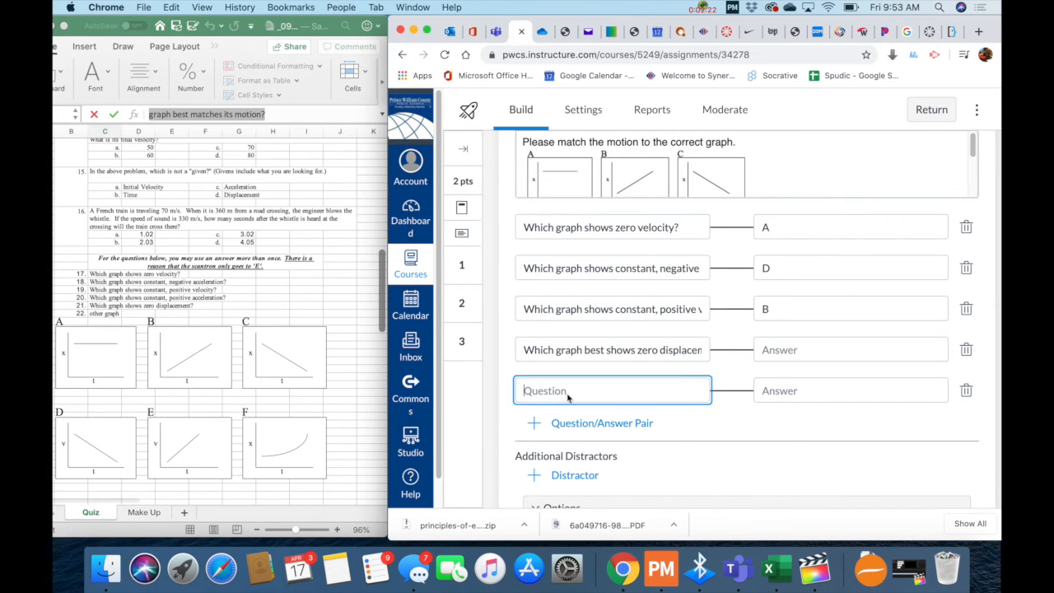
type("Which other graph best matches its motion?")
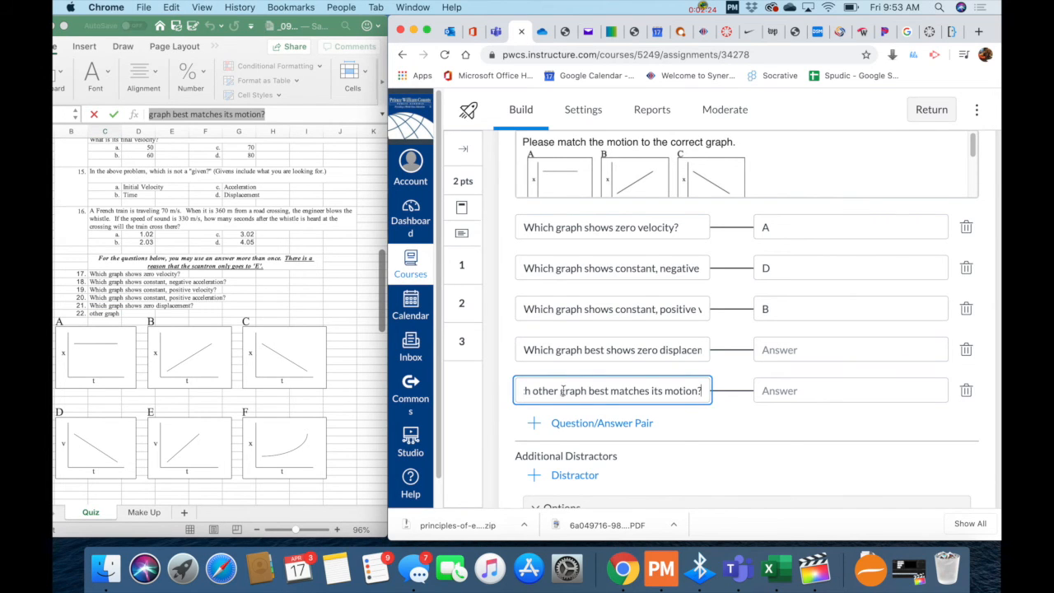
left_click(786, 393)
type("E")
left_click(825, 354)
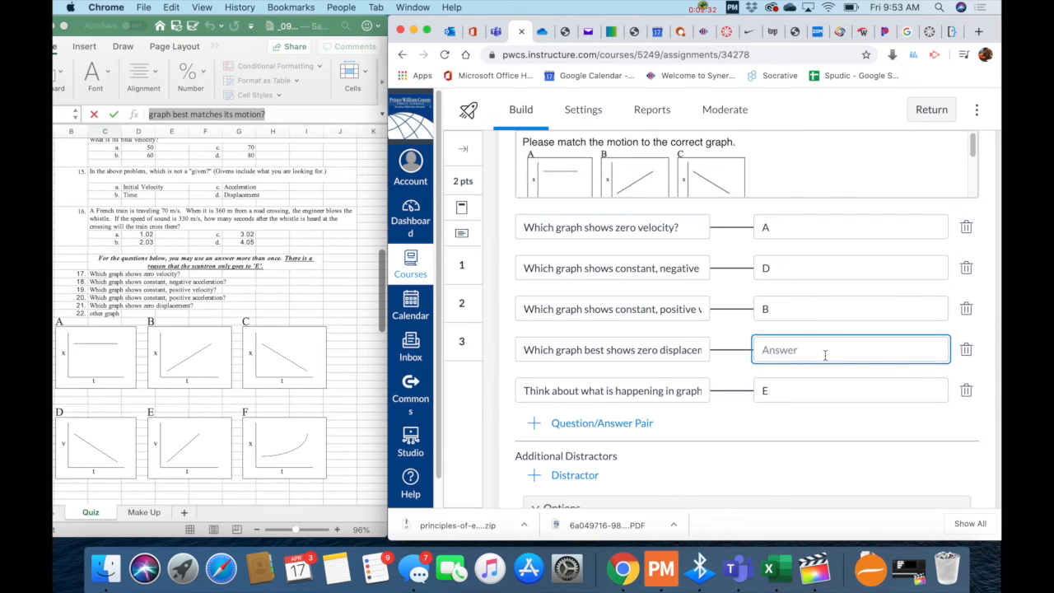
type("C")
Step: Review the matching pairs, set the matching question's value to 5 points, and save the question
scroll(824, 422, "down", 3)
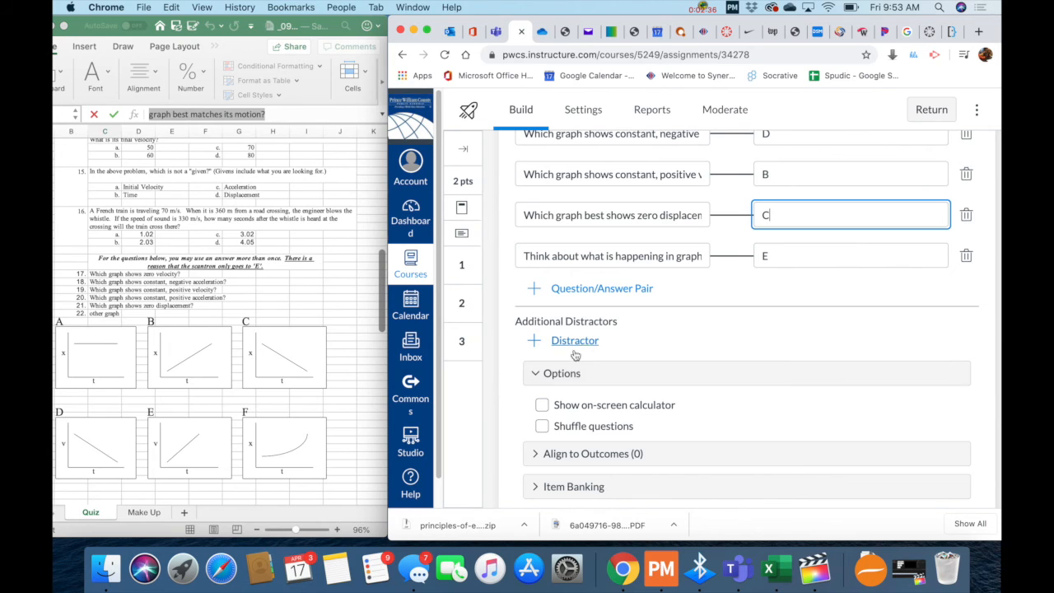
scroll(618, 490, "down", 2)
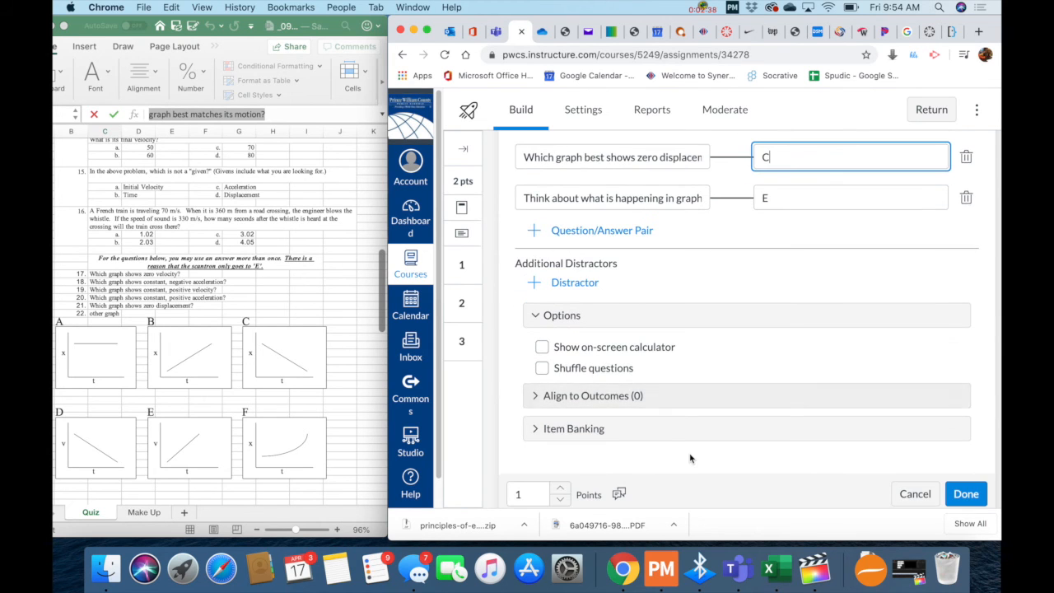
scroll(690, 459, "down", 1)
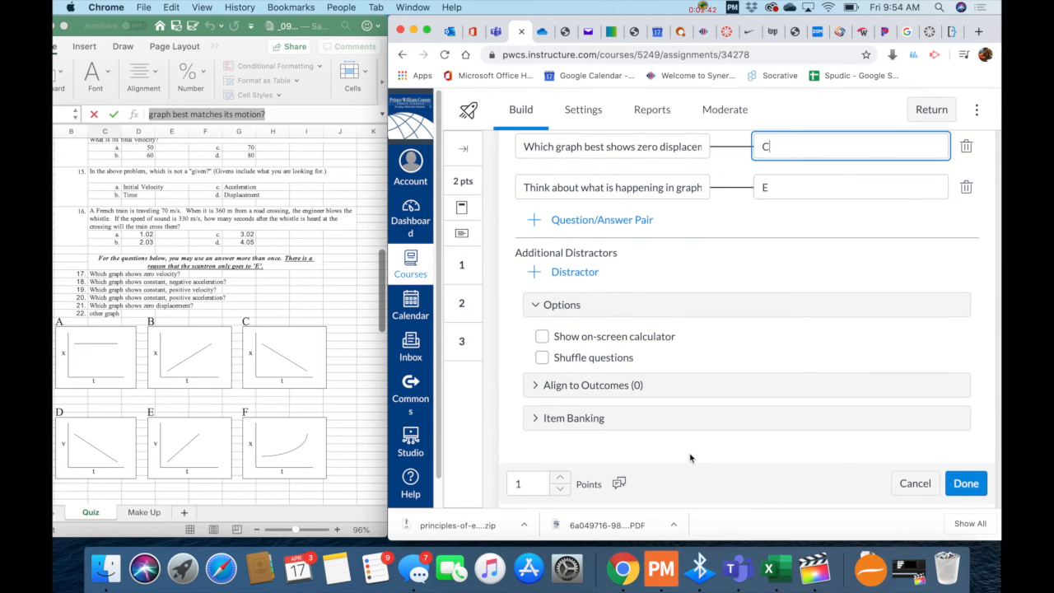
scroll(691, 458, "down", 1)
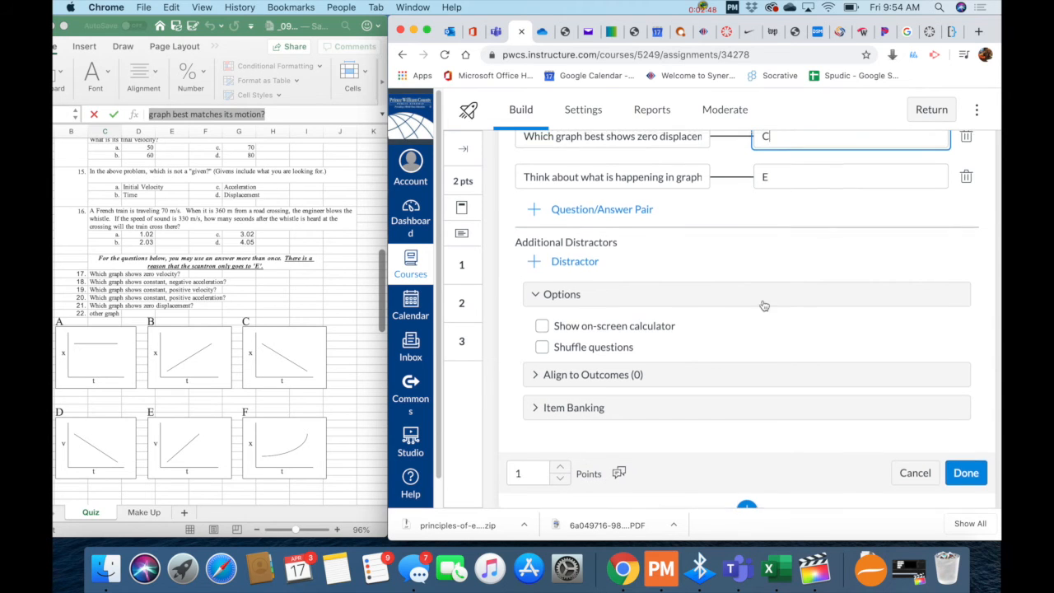
scroll(762, 304, "up", 5)
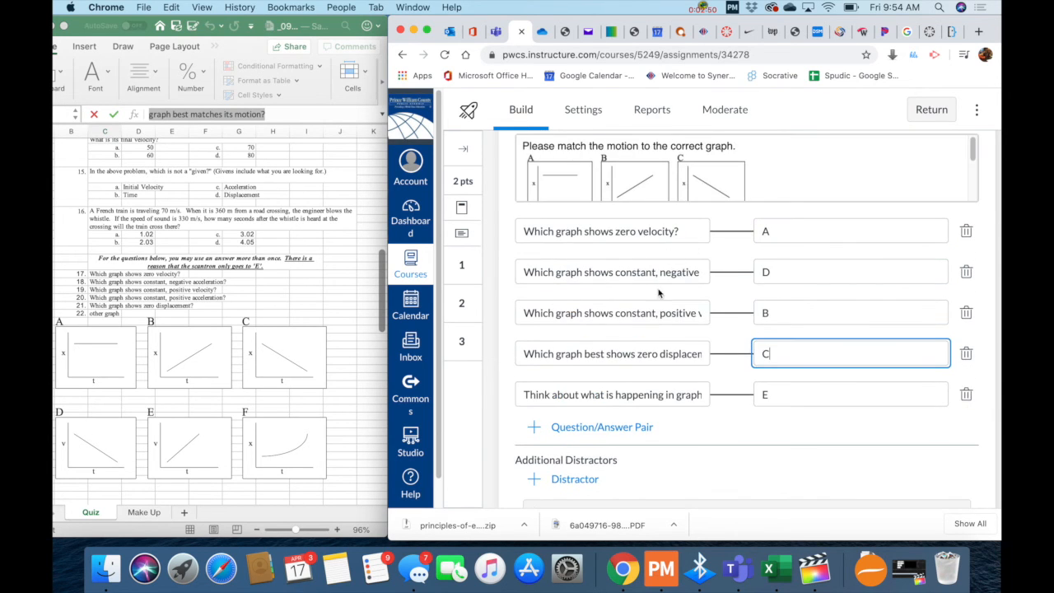
scroll(632, 418, "down", 5)
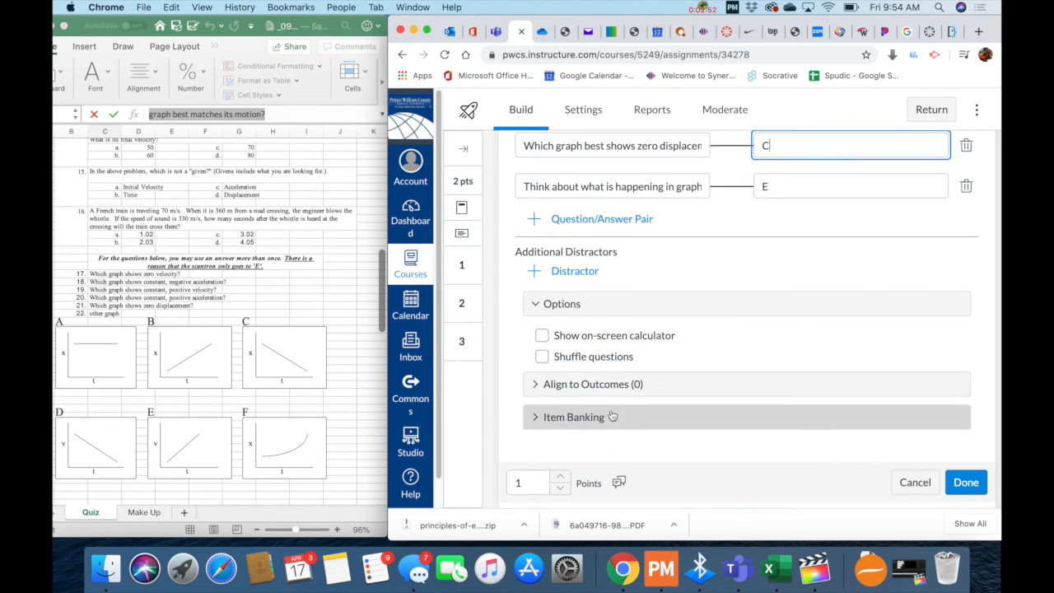
double_click(561, 434)
left_click(561, 435)
left_click(561, 434)
left_click(958, 441)
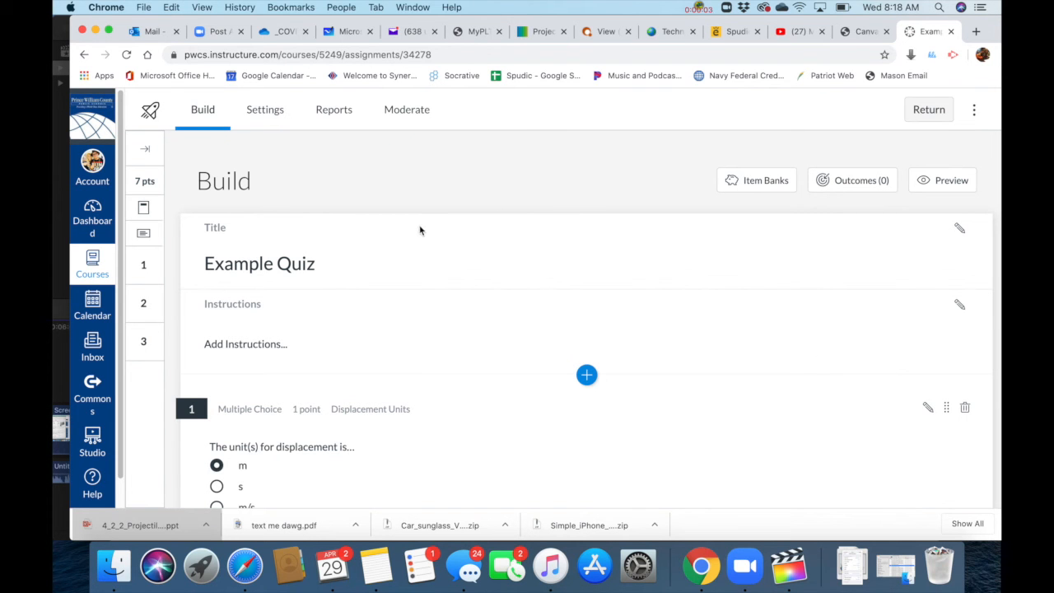
Step: Enable shuffling of both the questions and the answers in the quiz settings
left_click(265, 116)
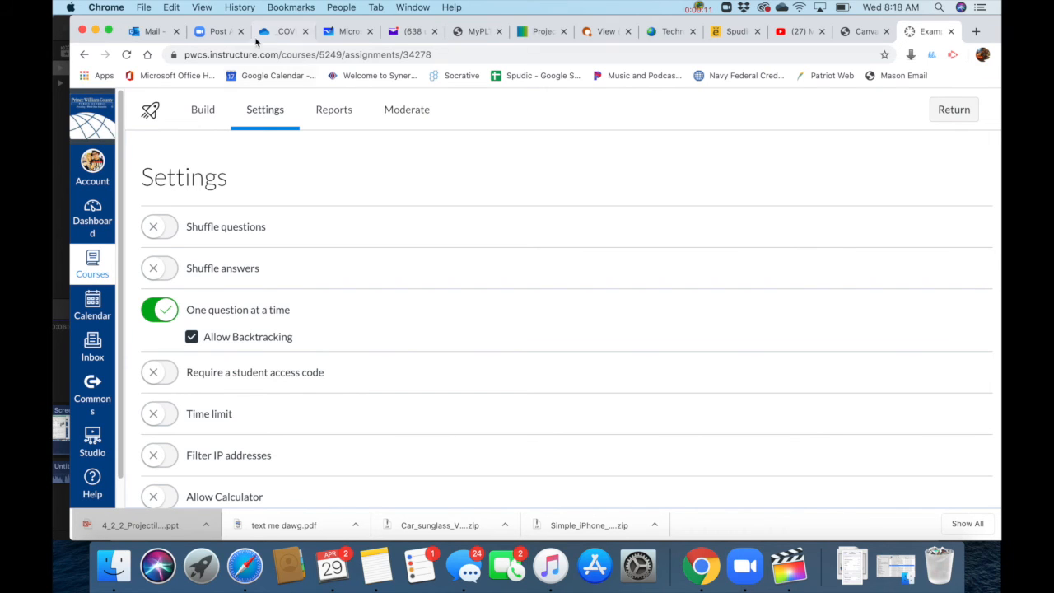
left_click(168, 231)
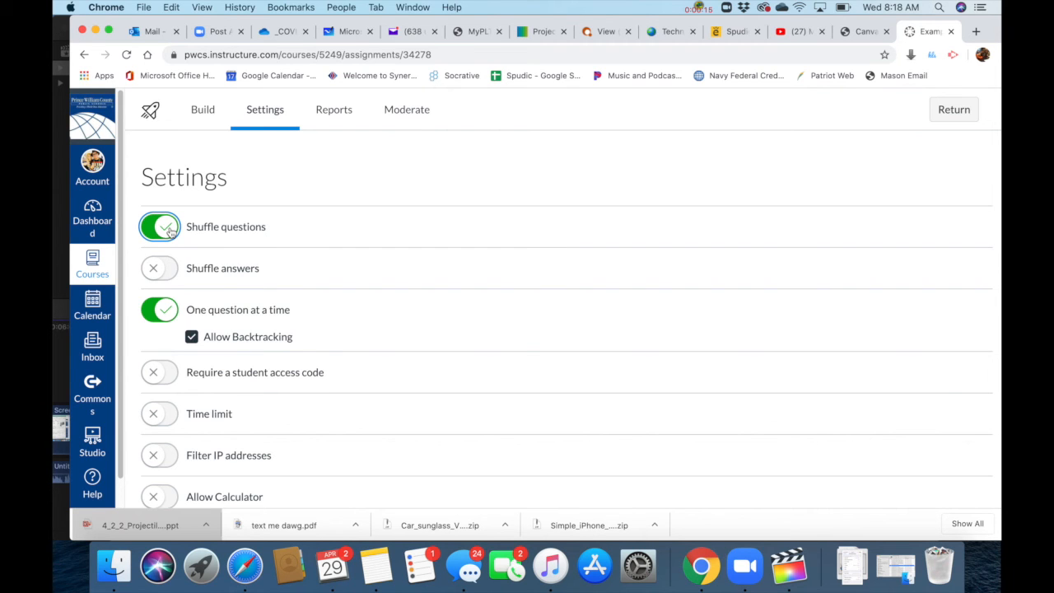
left_click(163, 273)
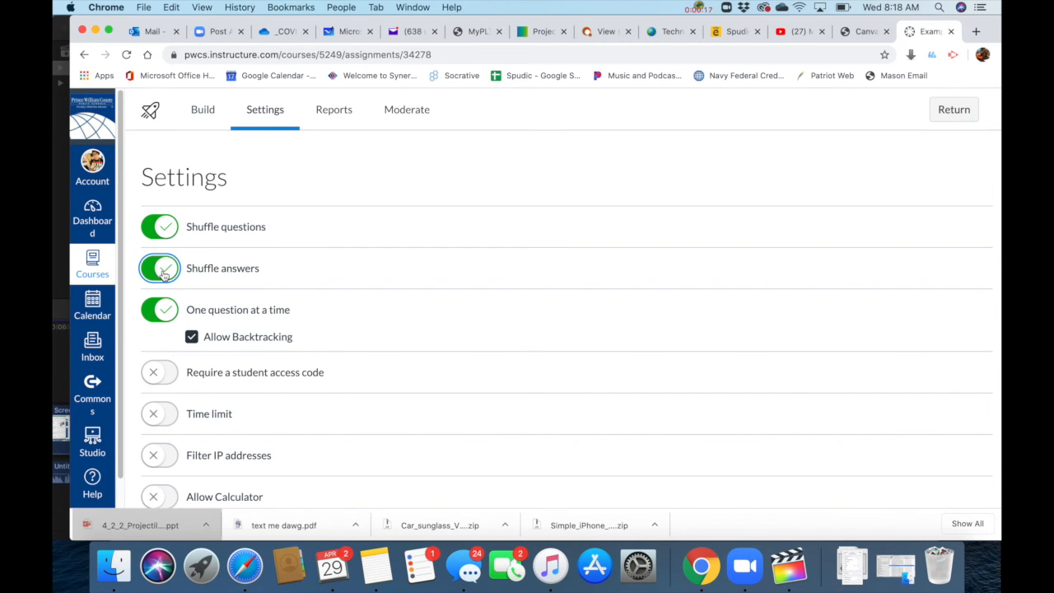
scroll(200, 302, "down", 3)
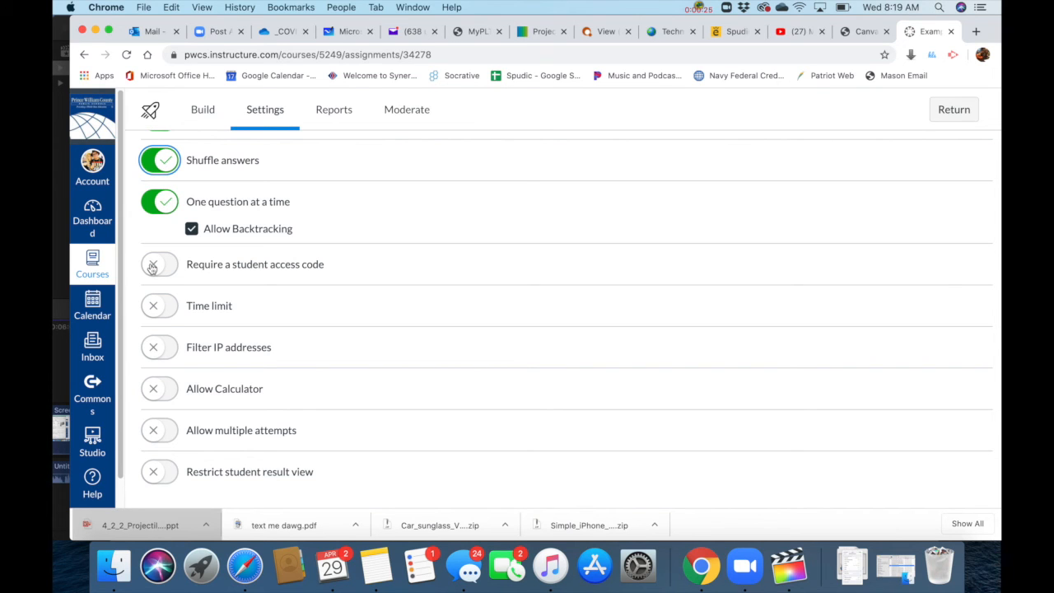
left_click(161, 310)
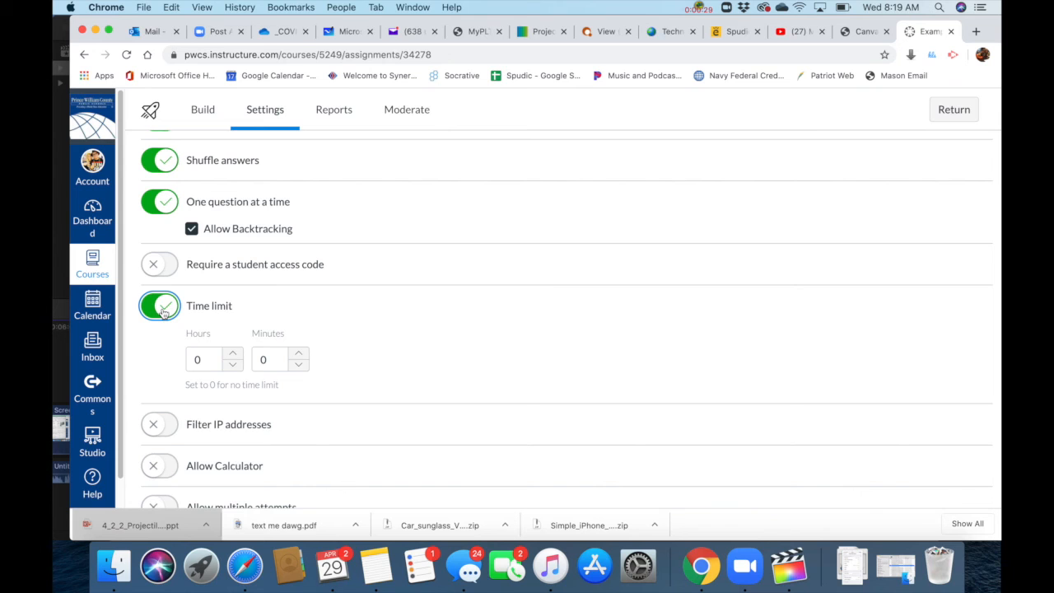
left_click(161, 312)
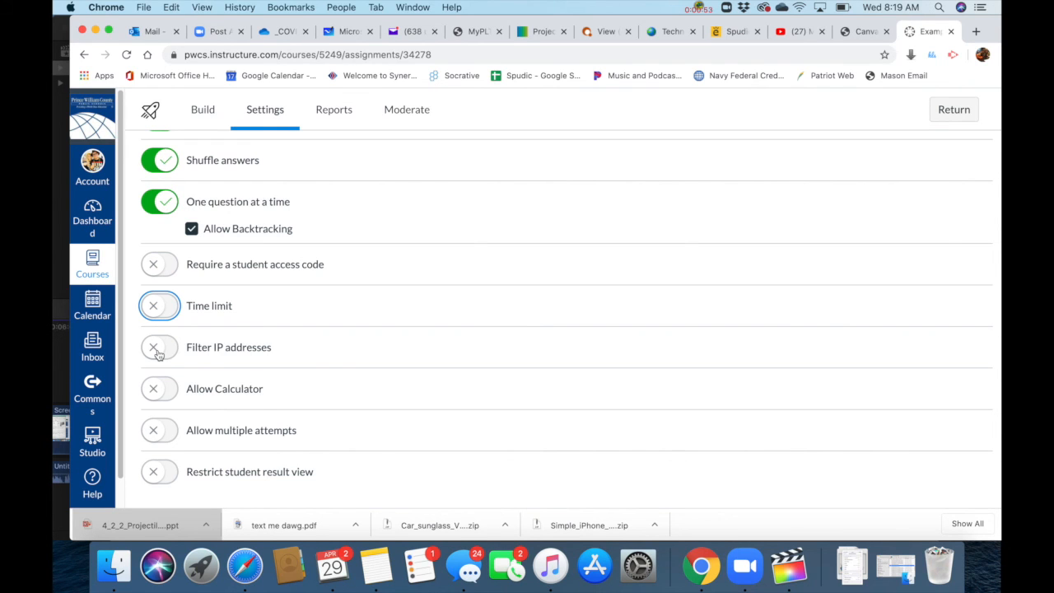
Step: Allow students a calculator during the quiz and set its type to Scientific
left_click(175, 402)
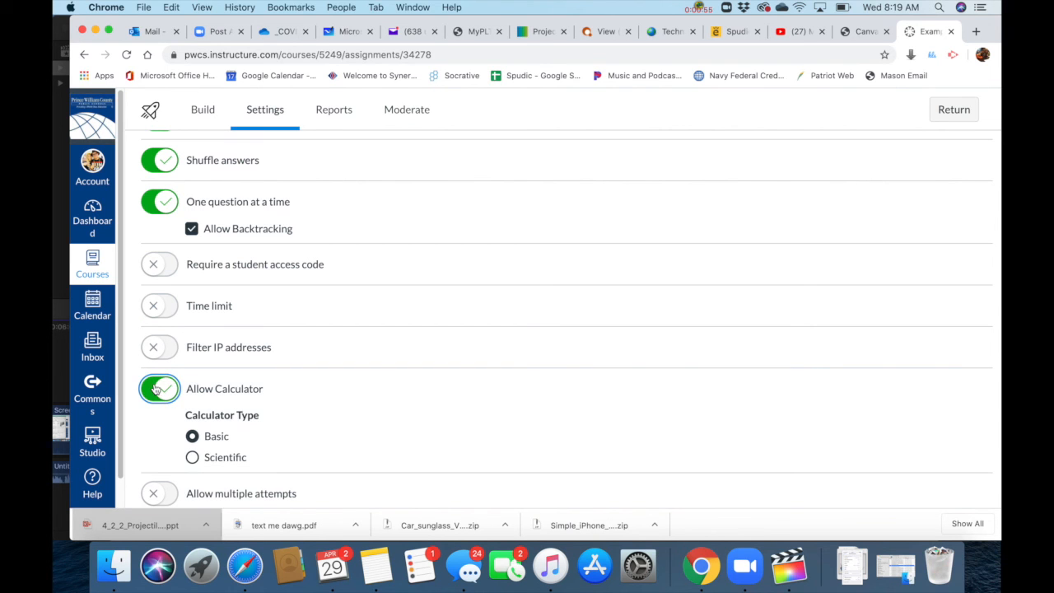
left_click(193, 458)
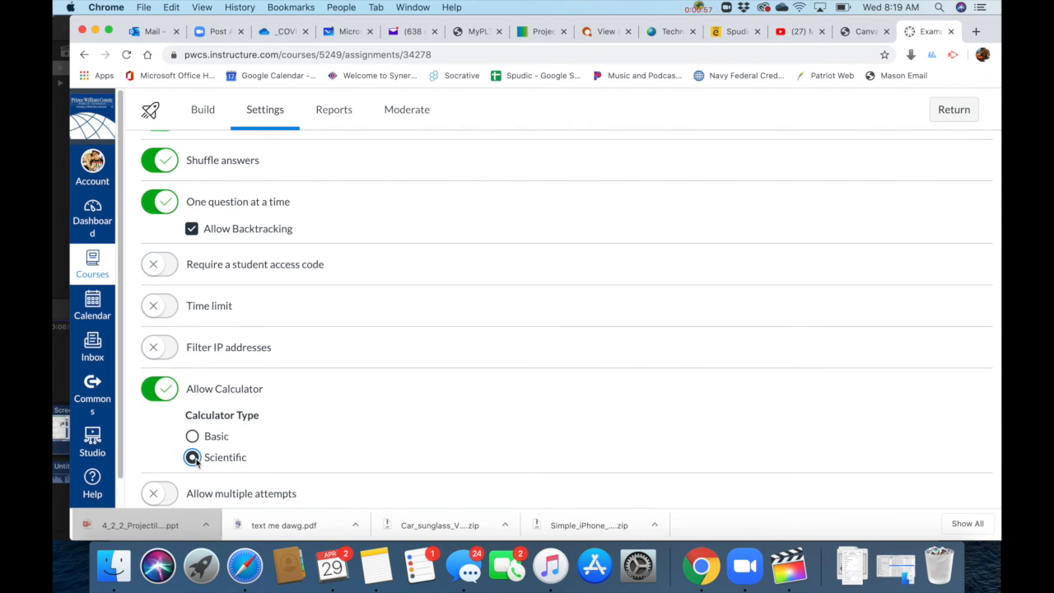
Step: Allow multiple quiz attempts with the Highest score kept, limit them to 3, and require time between attempts
scroll(237, 445, "down", 2)
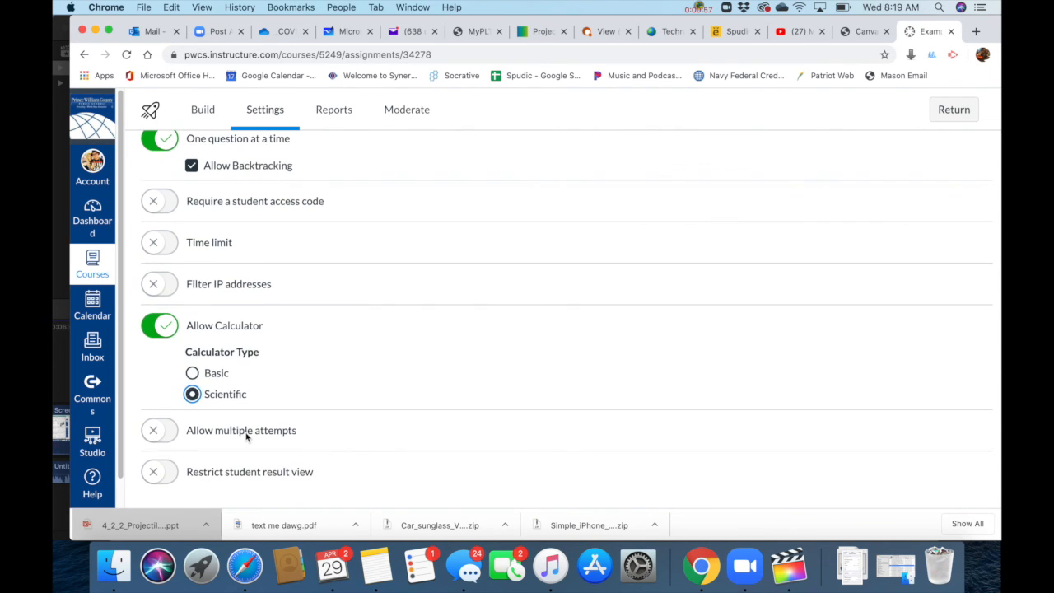
left_click(161, 431)
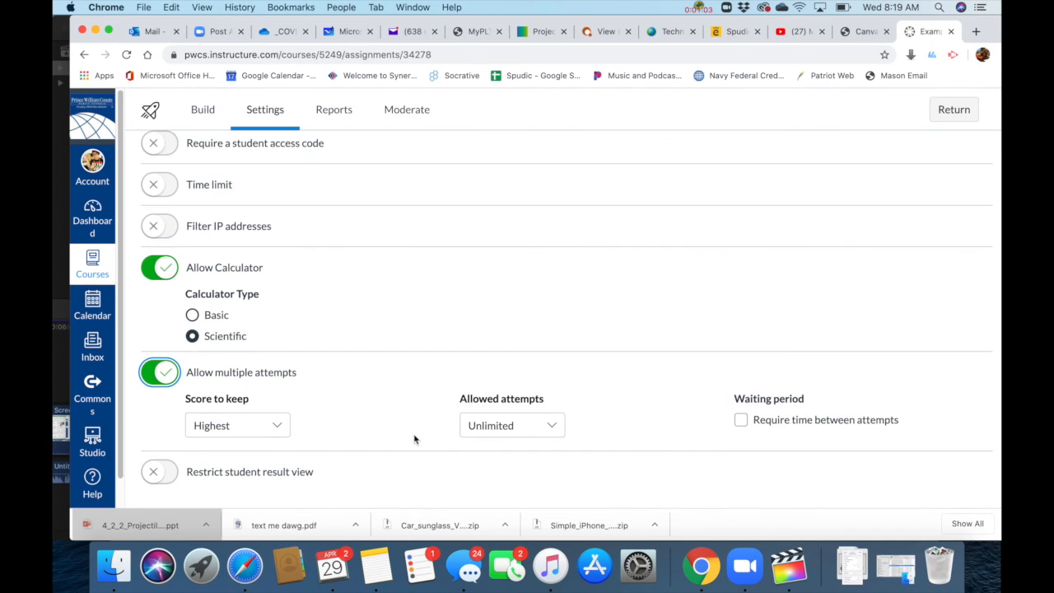
left_click(267, 425)
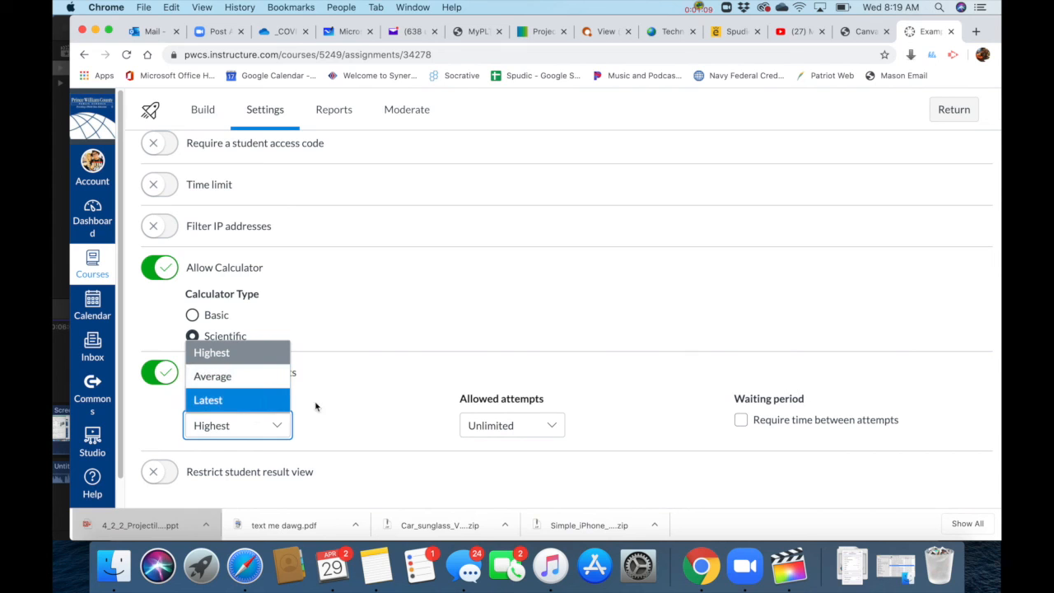
left_click(447, 426)
left_click(527, 426)
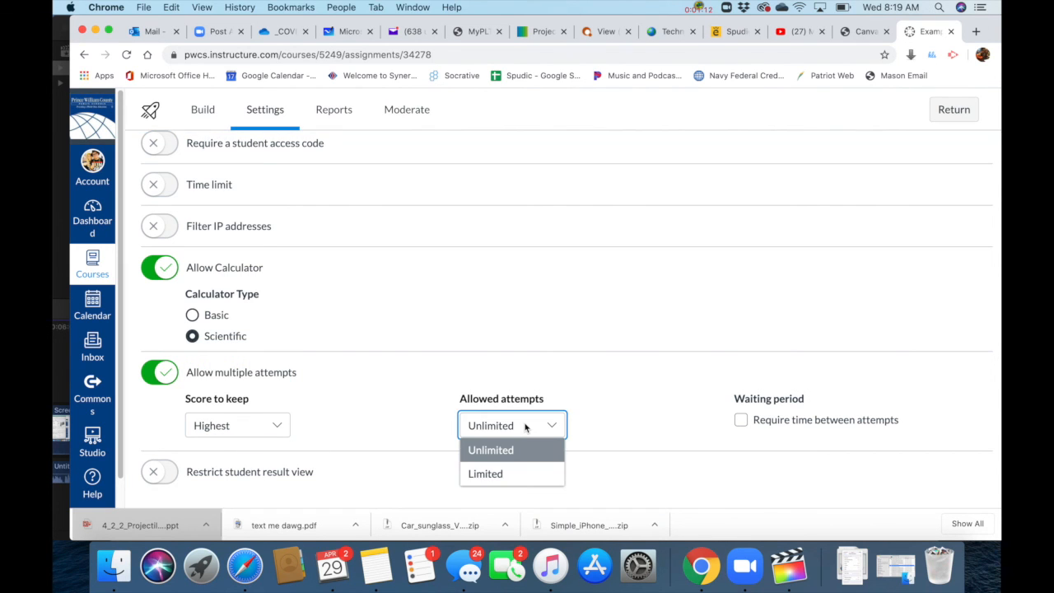
left_click(524, 477)
scroll(509, 468, "down", 2)
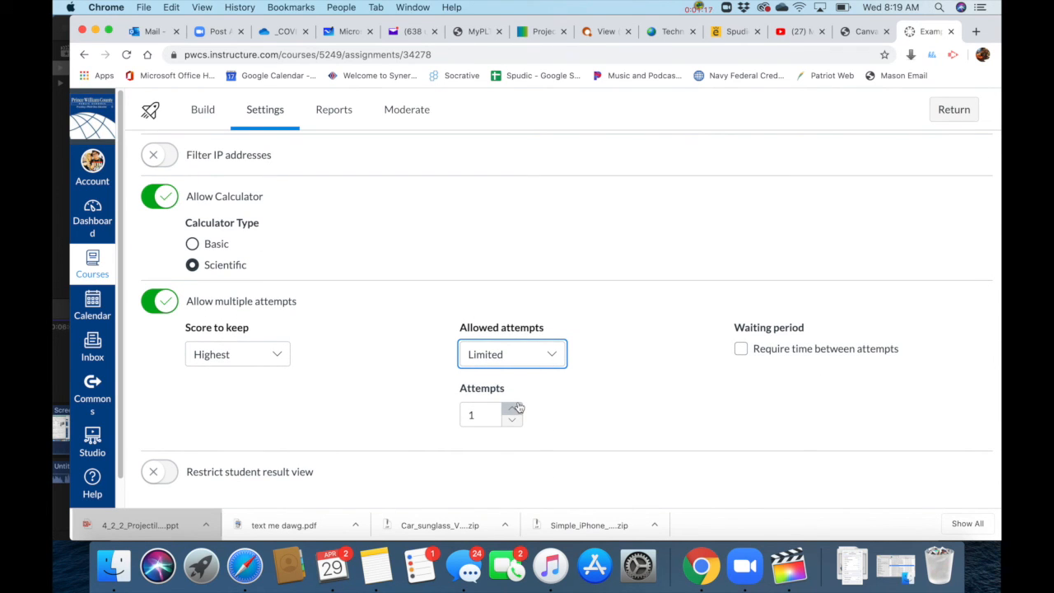
double_click(516, 409)
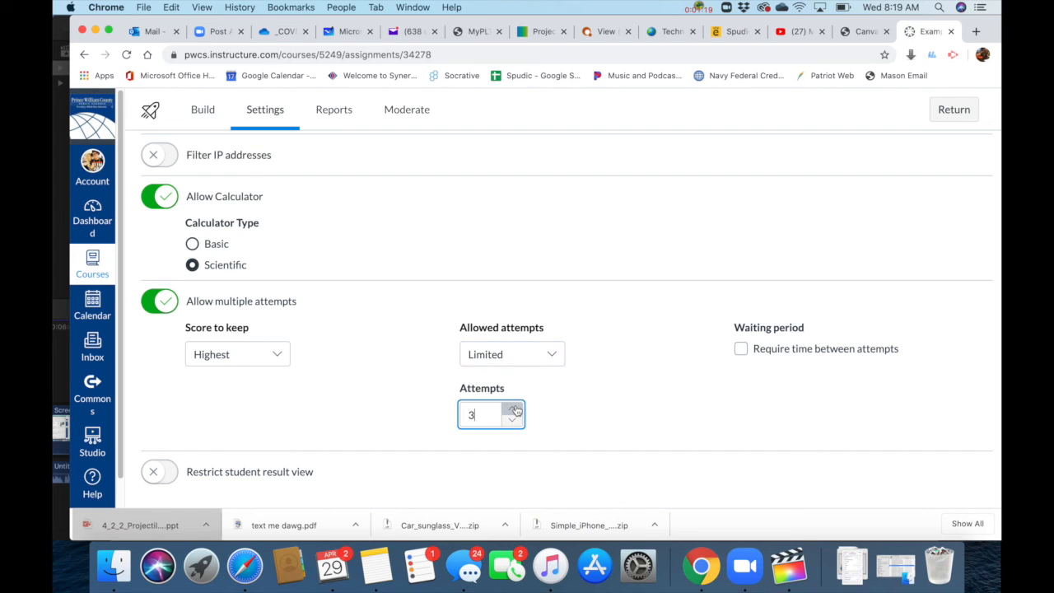
left_click(613, 410)
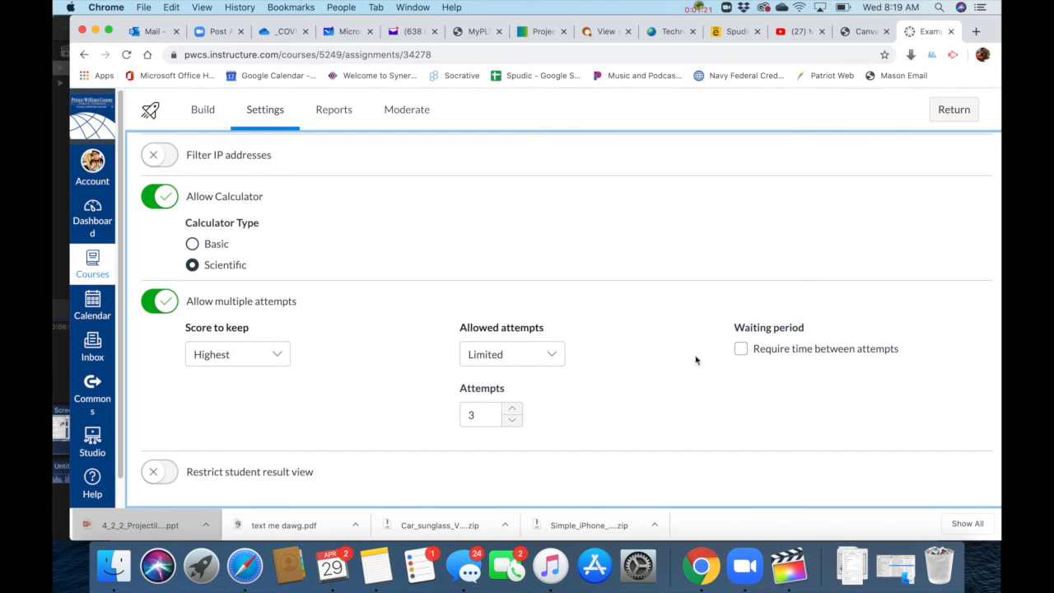
left_click(742, 350)
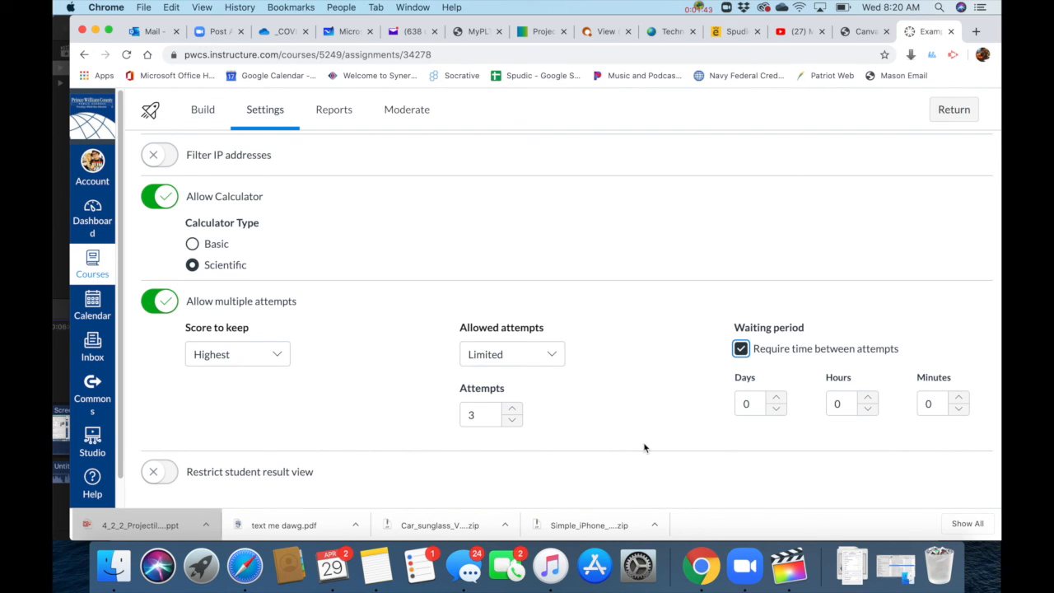
left_click(298, 465)
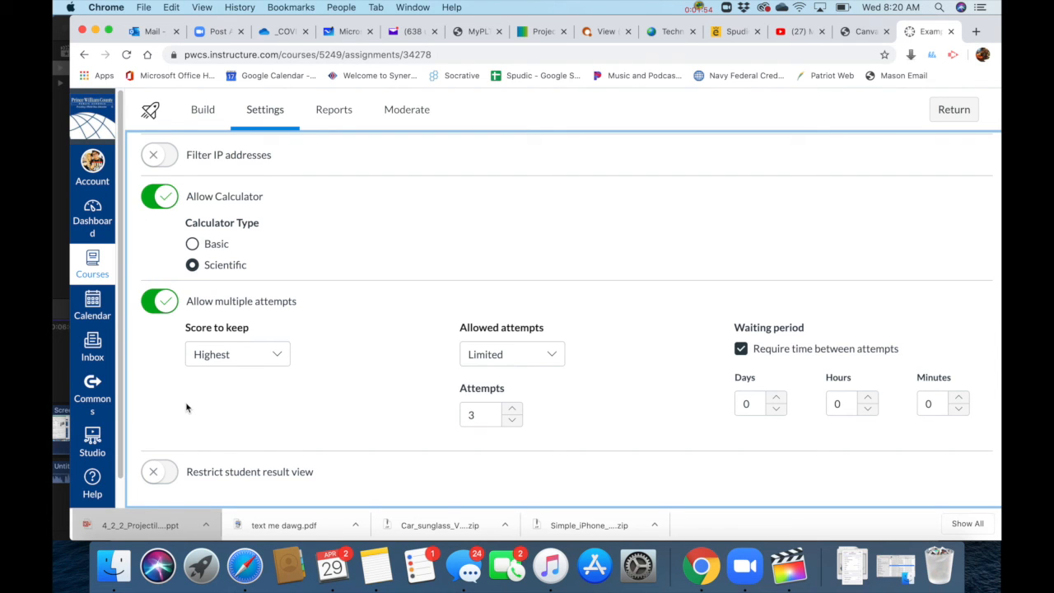
Step: Look over the quiz's Reports options and the Moderate list of student attempts, and return to Reports
scroll(186, 408, "up", 3)
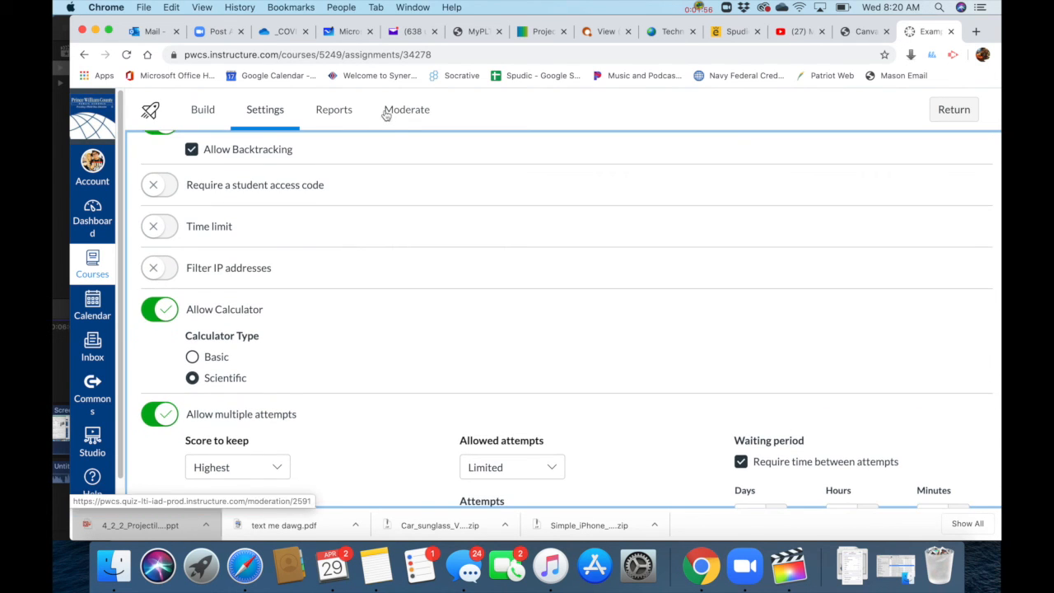
left_click(349, 113)
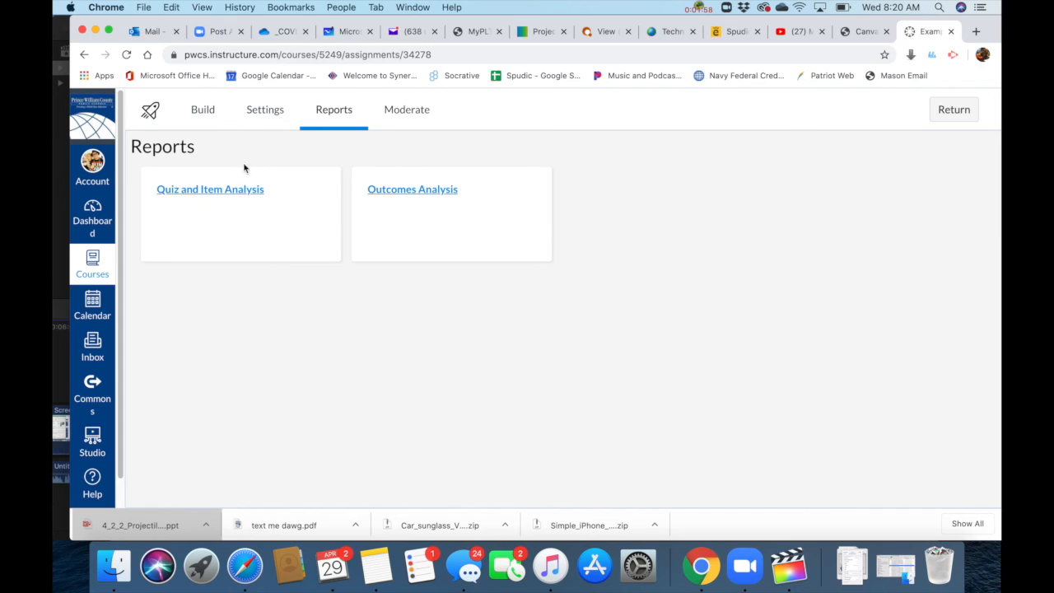
left_click(407, 110)
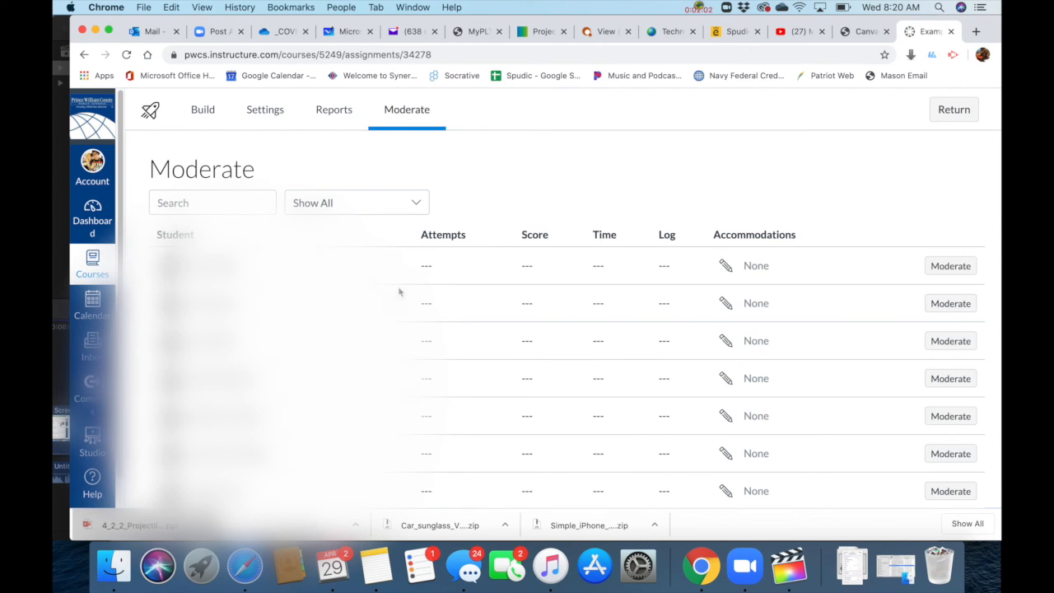
left_click(340, 109)
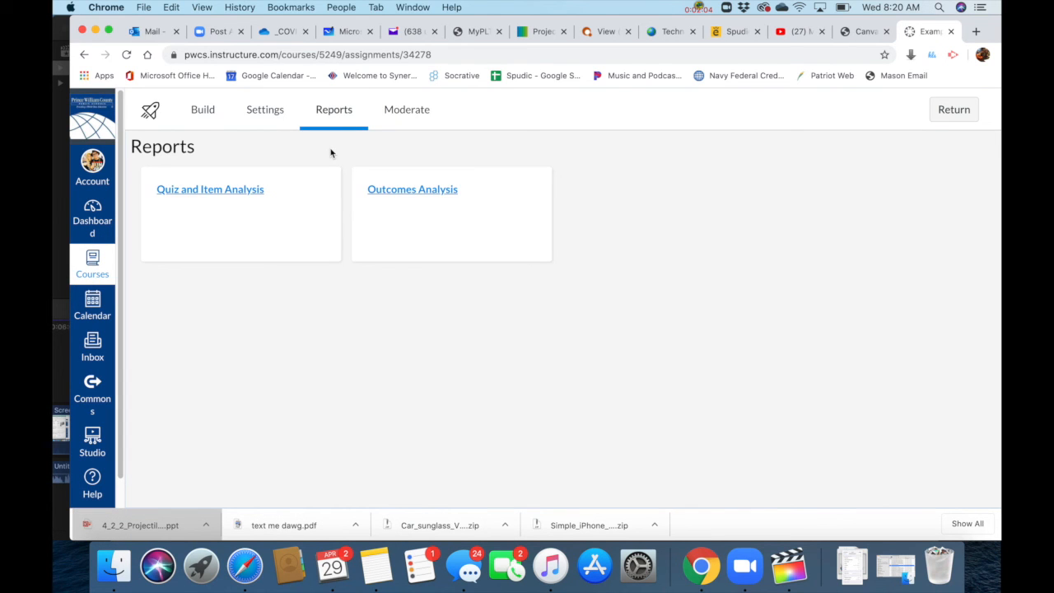